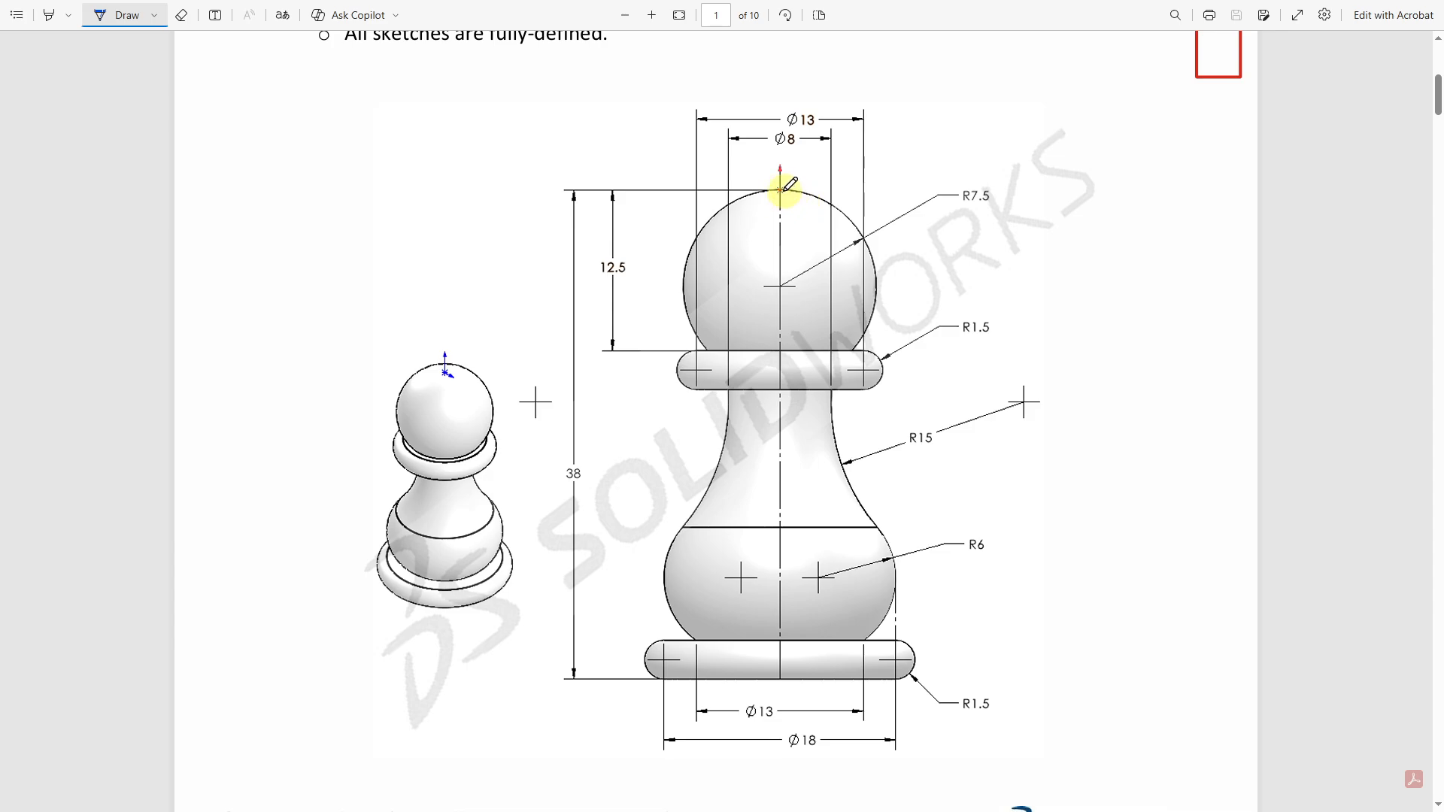
# - Trace the pawn's right half profile on the PDF drawing, with a dashed centre axis and a rotation arrow above it
pyautogui.moveTo(780, 189)
pyautogui.mouseDown()
pyautogui.moveTo(825, 204)
pyautogui.moveTo(861, 242)
pyautogui.moveTo(857, 331)
pyautogui.moveTo(876, 347)
pyautogui.moveTo(866, 378)
pyautogui.moveTo(842, 387)
pyautogui.moveTo(845, 465)
pyautogui.moveTo(884, 521)
pyautogui.moveTo(895, 583)
pyautogui.moveTo(875, 633)
pyautogui.moveTo(914, 663)
pyautogui.moveTo(784, 675)
pyautogui.mouseUp()
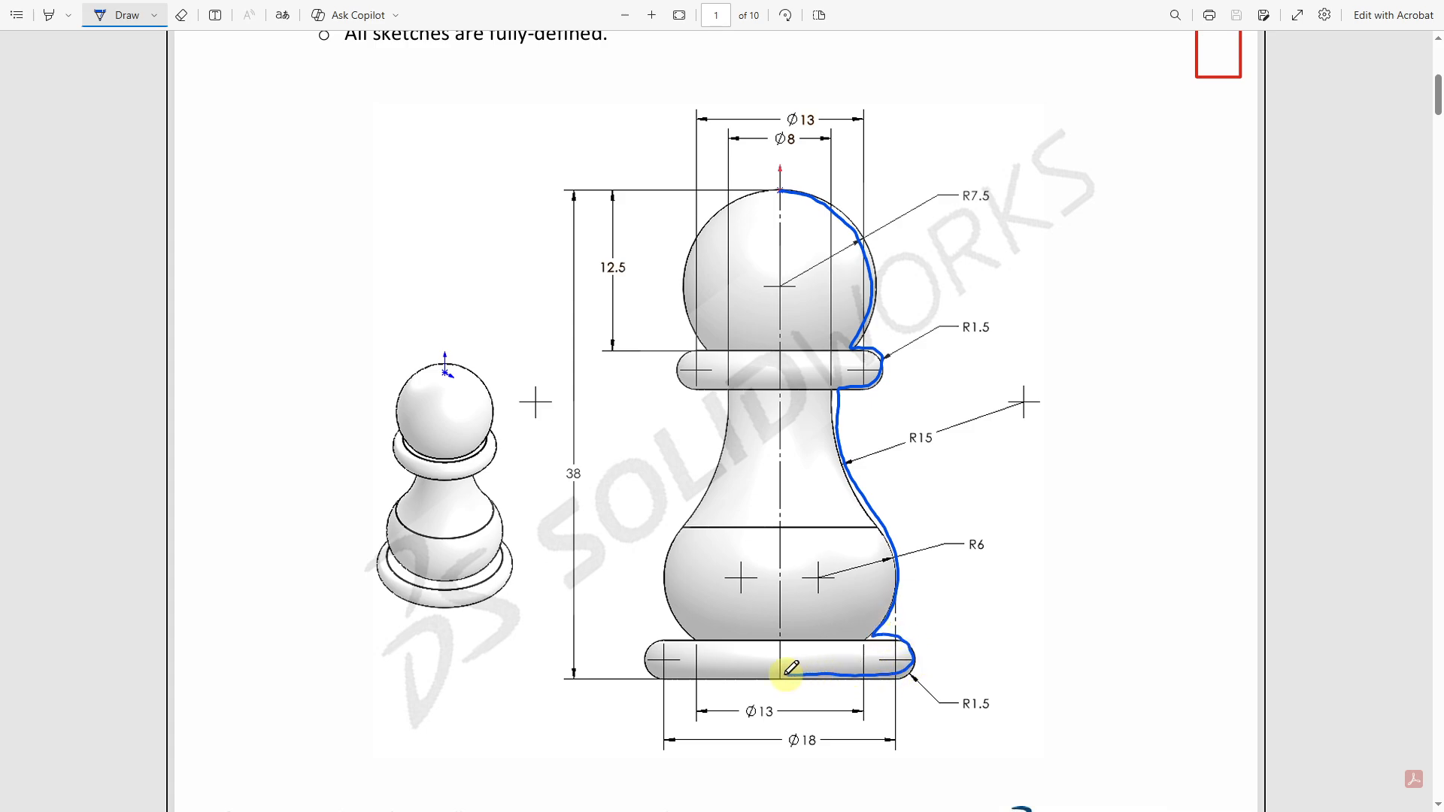
pyautogui.moveTo(782, 190); pyautogui.dragTo(779, 541)
pyautogui.moveTo(782, 674); pyautogui.dragTo(779, 564)
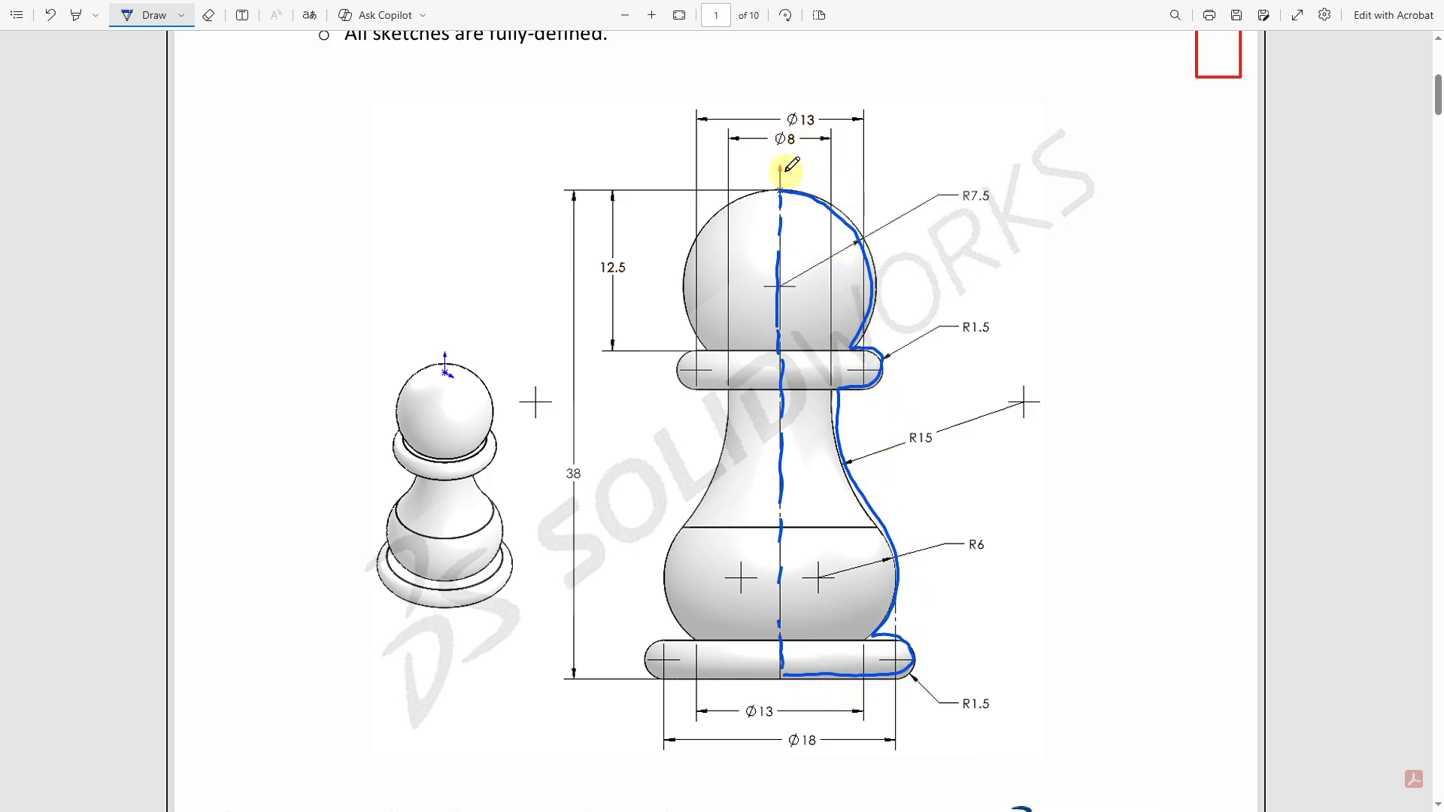
pyautogui.moveTo(802, 171)
pyautogui.mouseDown()
pyautogui.moveTo(745, 176)
pyautogui.moveTo(772, 164)
pyautogui.mouseUp()
pyautogui.moveTo(766, 159); pyautogui.dragTo(763, 171)
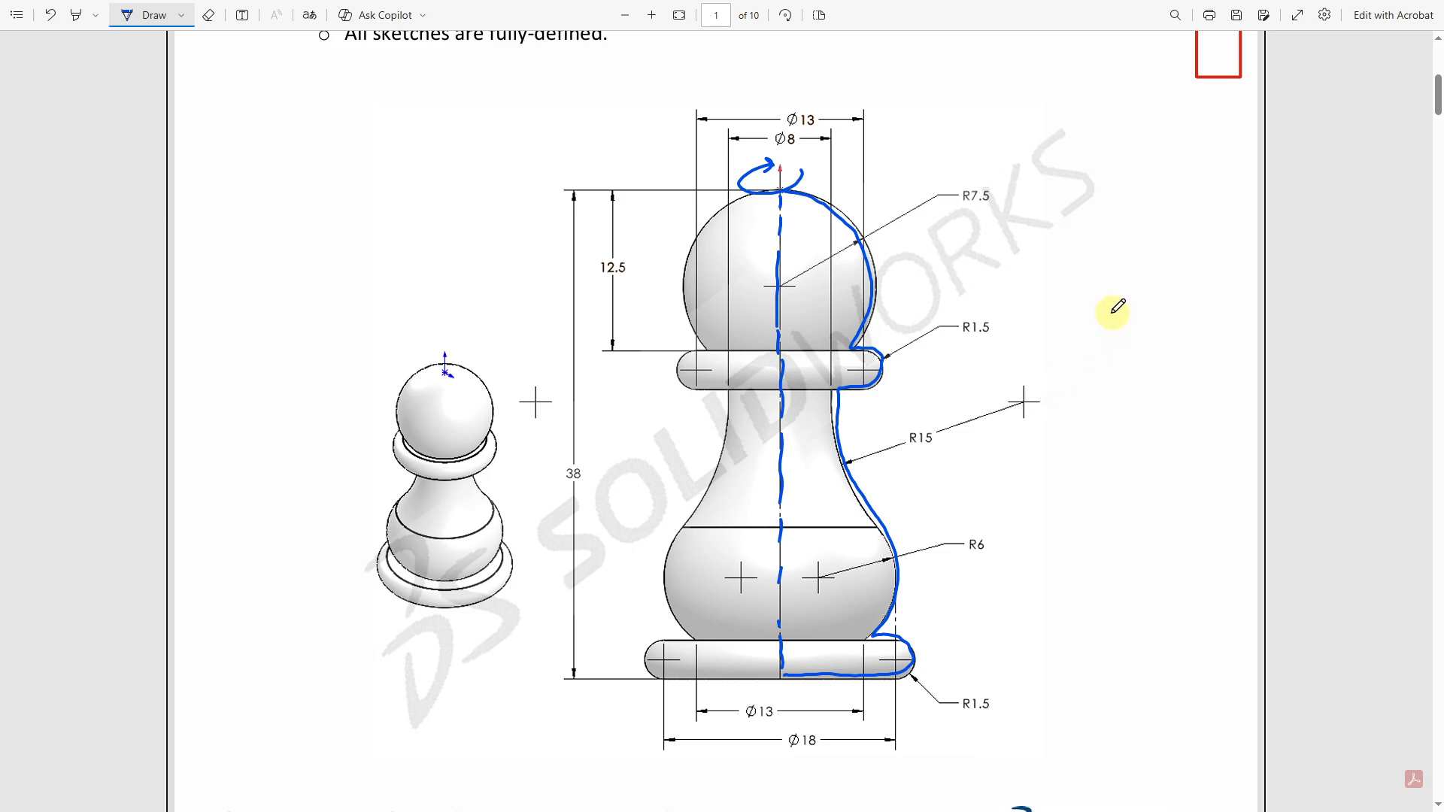
# - Erase all the pen markings from the pawn drawing
pyautogui.click(209, 15)
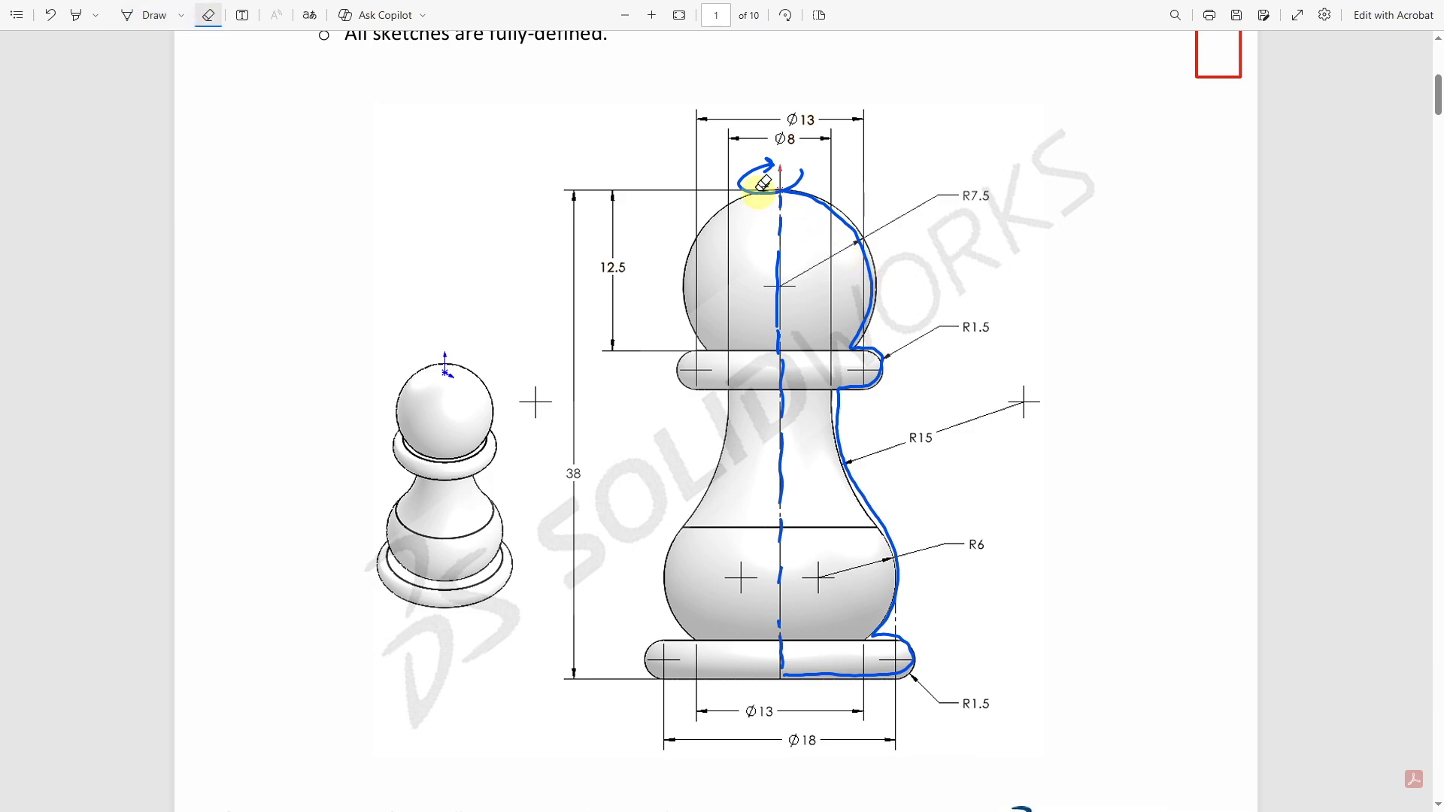
pyautogui.moveTo(754, 182)
pyautogui.mouseDown()
pyautogui.moveTo(787, 670)
pyautogui.moveTo(794, 518)
pyautogui.moveTo(825, 569)
pyautogui.mouseUp()
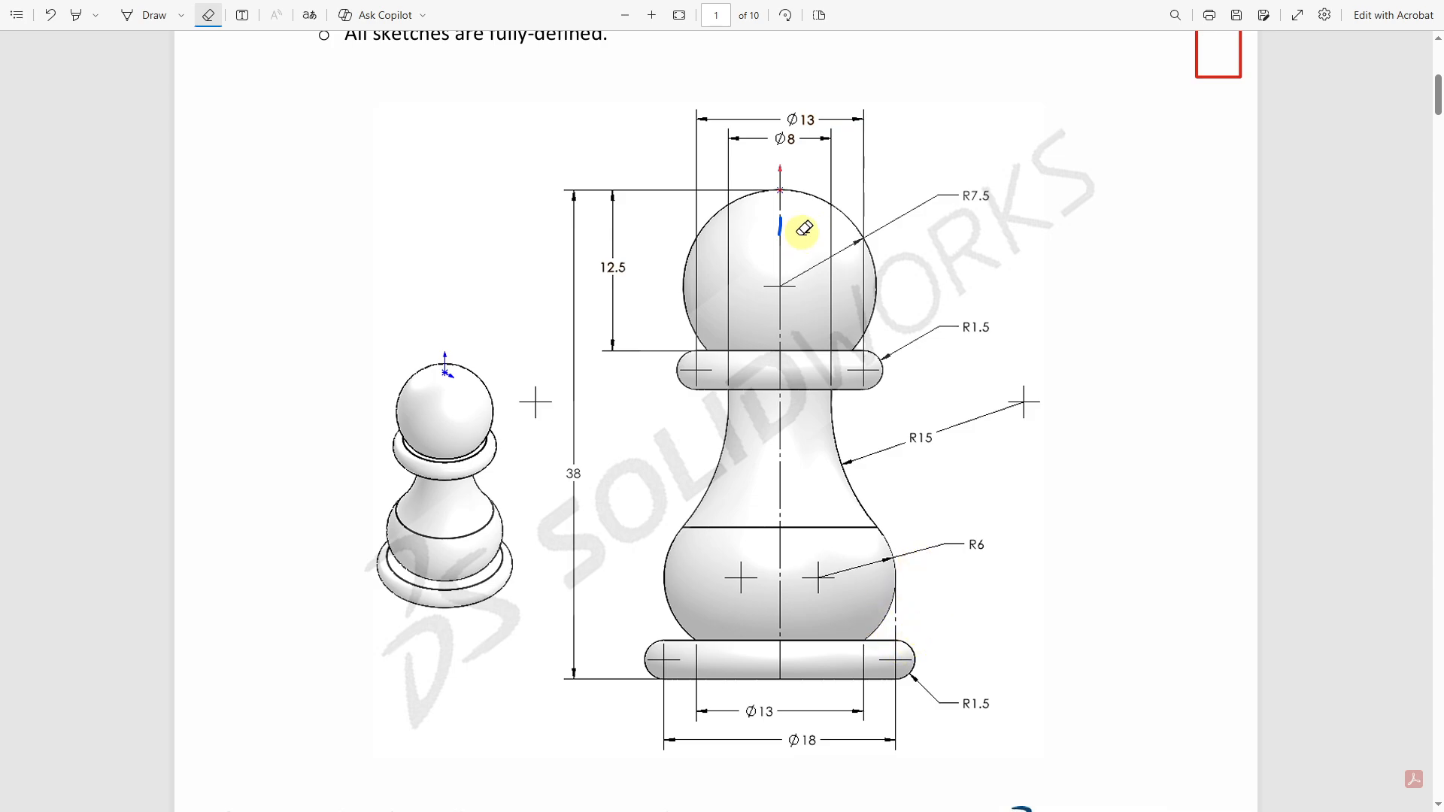
pyautogui.moveTo(799, 232); pyautogui.dragTo(771, 234)
pyautogui.click(153, 15)
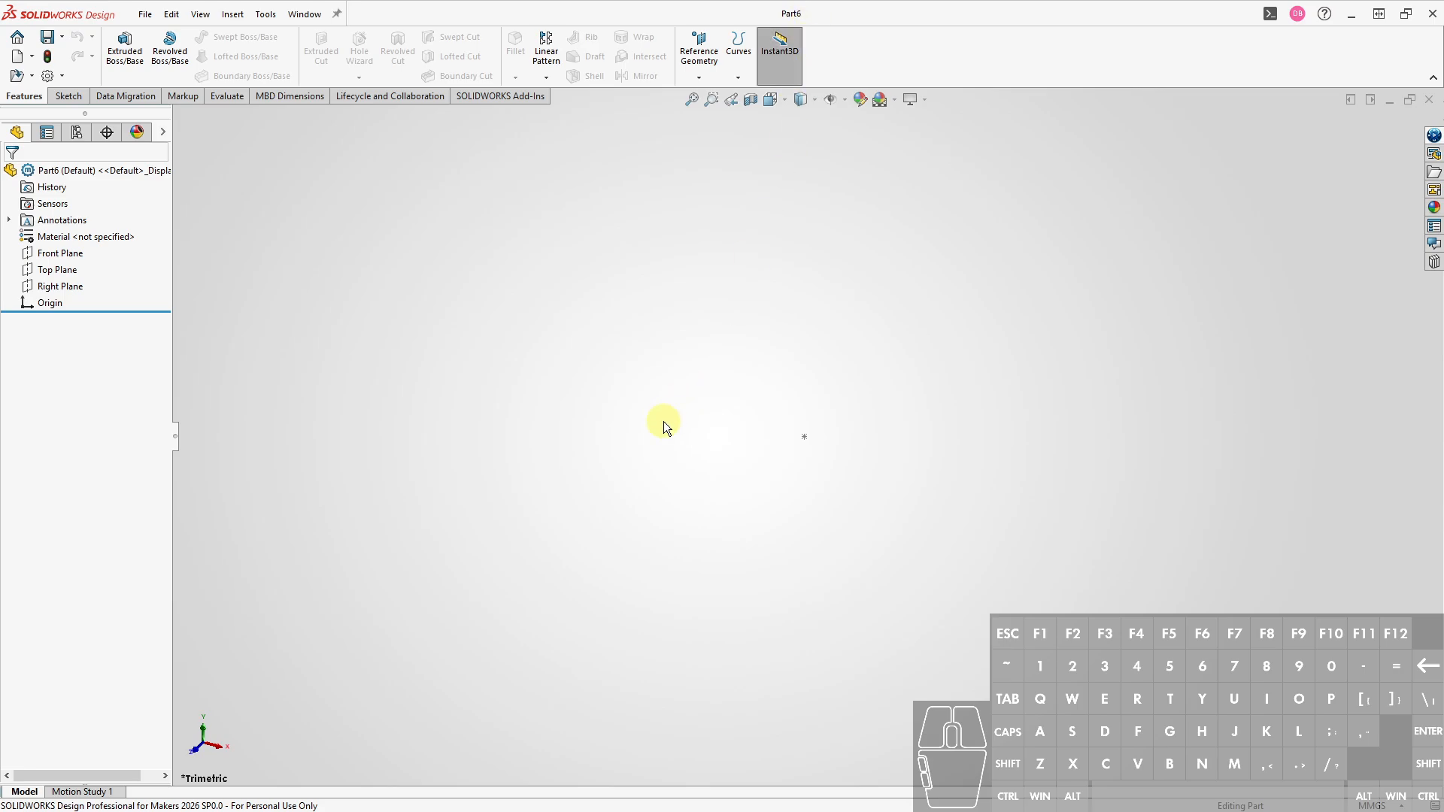
# - Switch to SOLIDWORKS and start a sketch on the Front Plane
pyautogui.moveTo(663, 421); pyautogui.dragTo(649, 568, button='right')
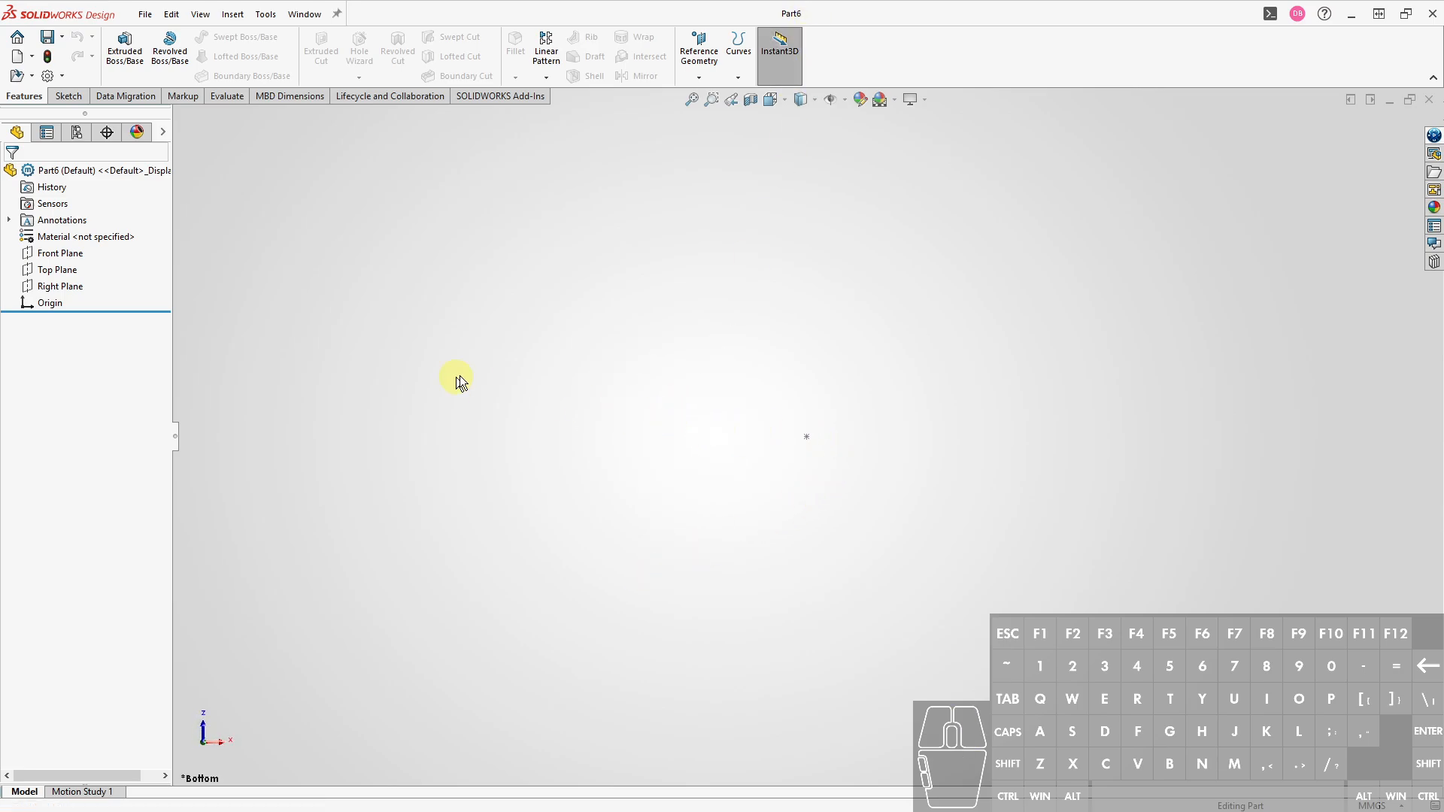
pyautogui.click(61, 253)
pyautogui.click(76, 244)
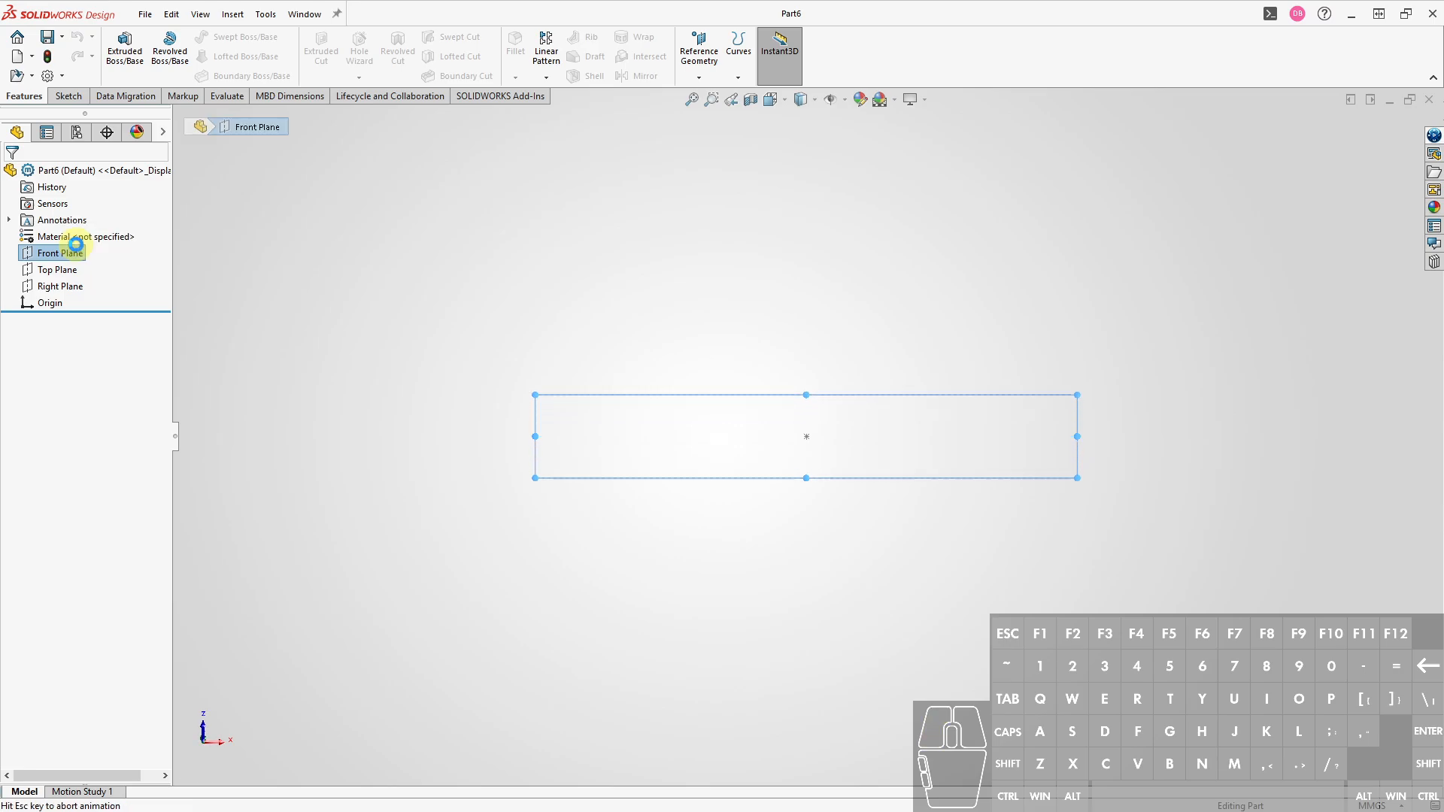
# - Draw a vertical construction line 38 mm long straight down from the origin
pyautogui.moveTo(819, 479); pyautogui.dragTo(823, 449, button='right')
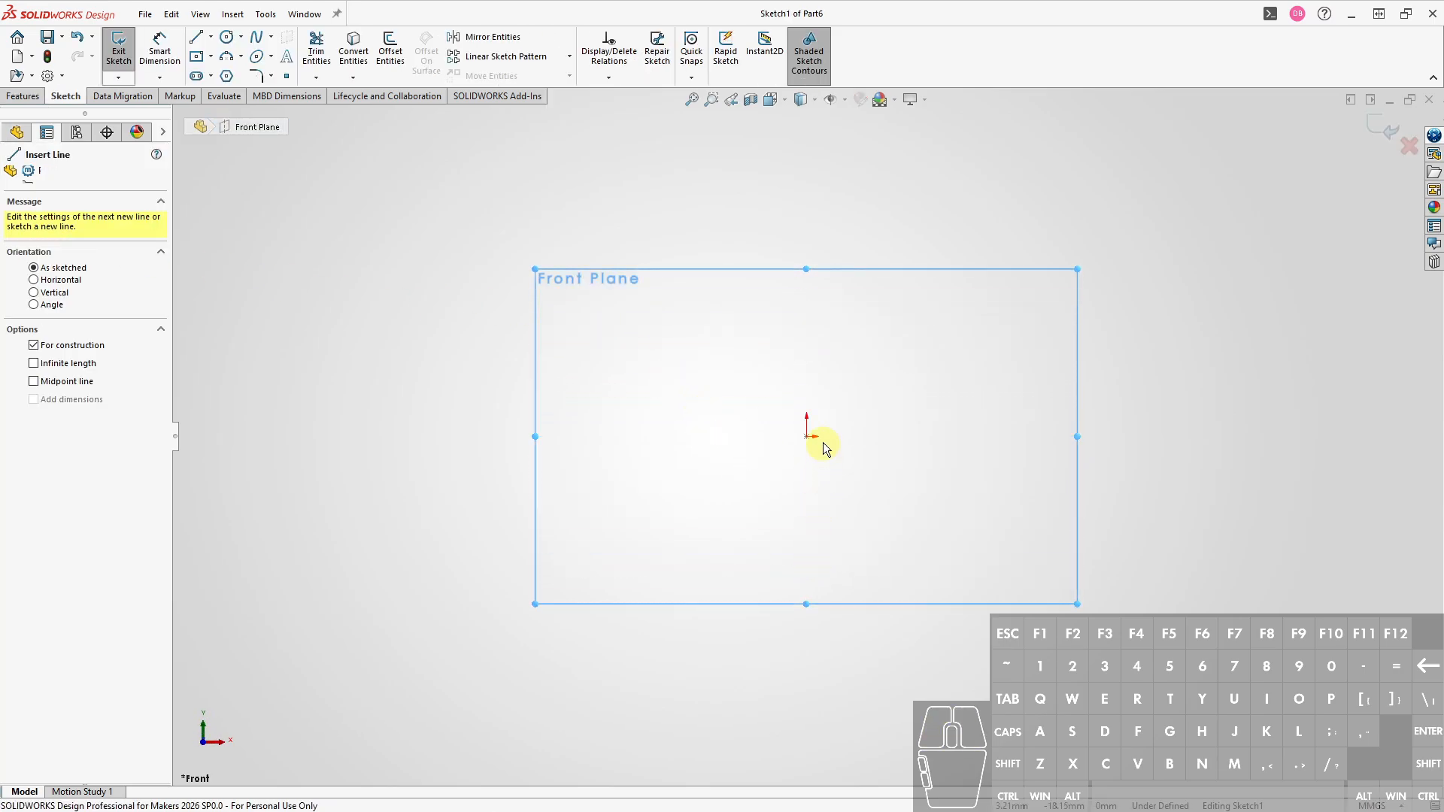
pyautogui.click(806, 436)
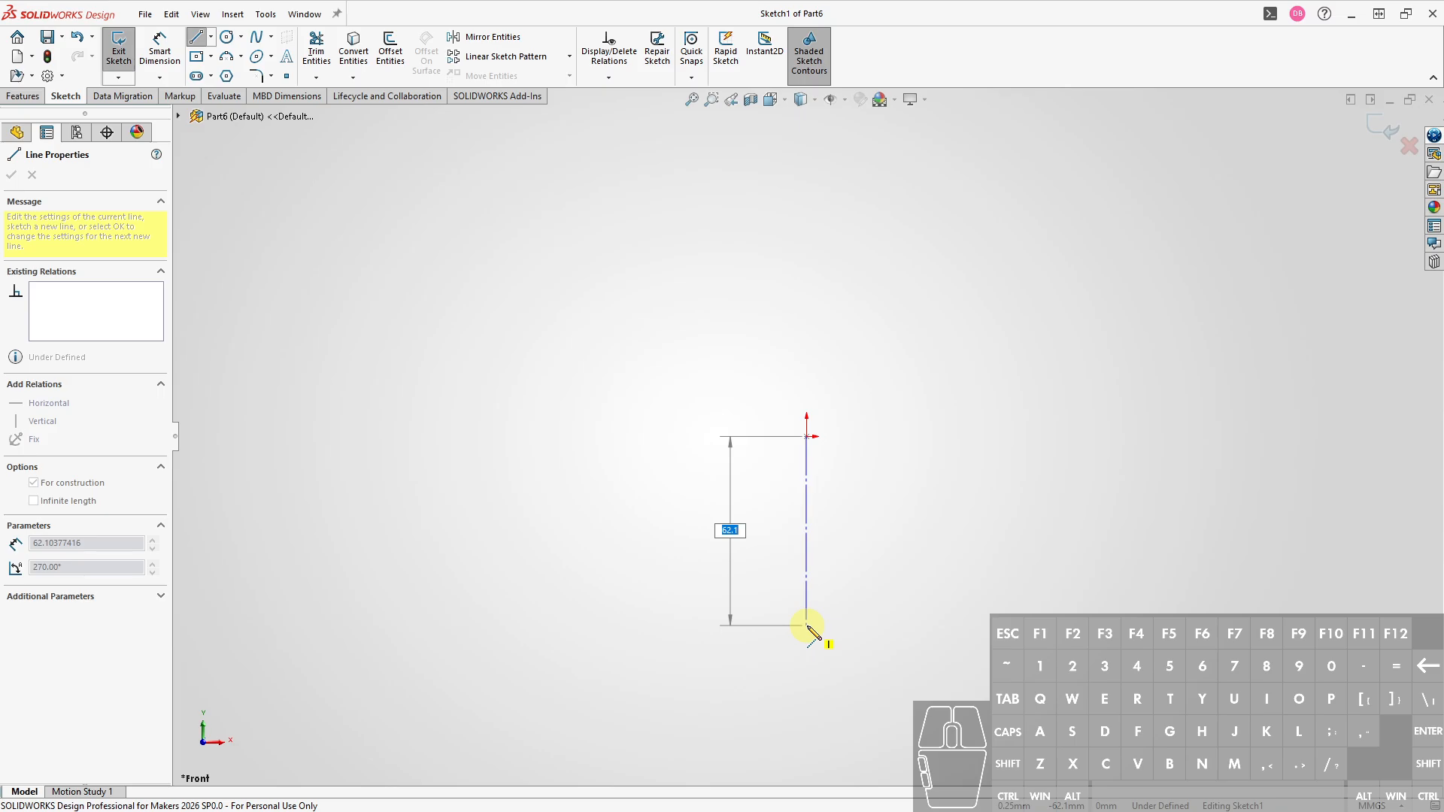
pyautogui.write('38')
pyautogui.press('Return')
pyautogui.scroll(-2, 819, 553)
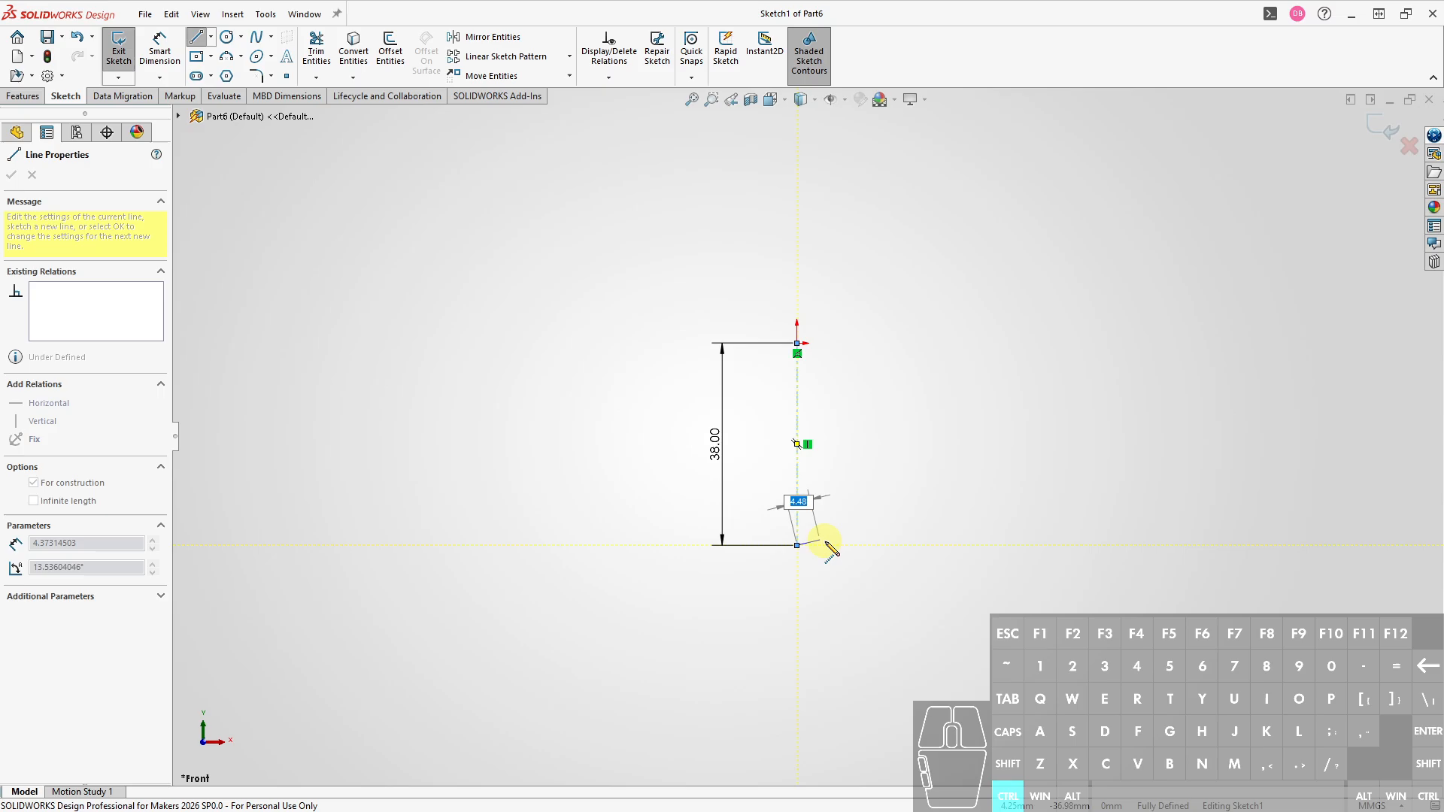
pyautogui.scroll(-1, 827, 548)
pyautogui.press('Escape')
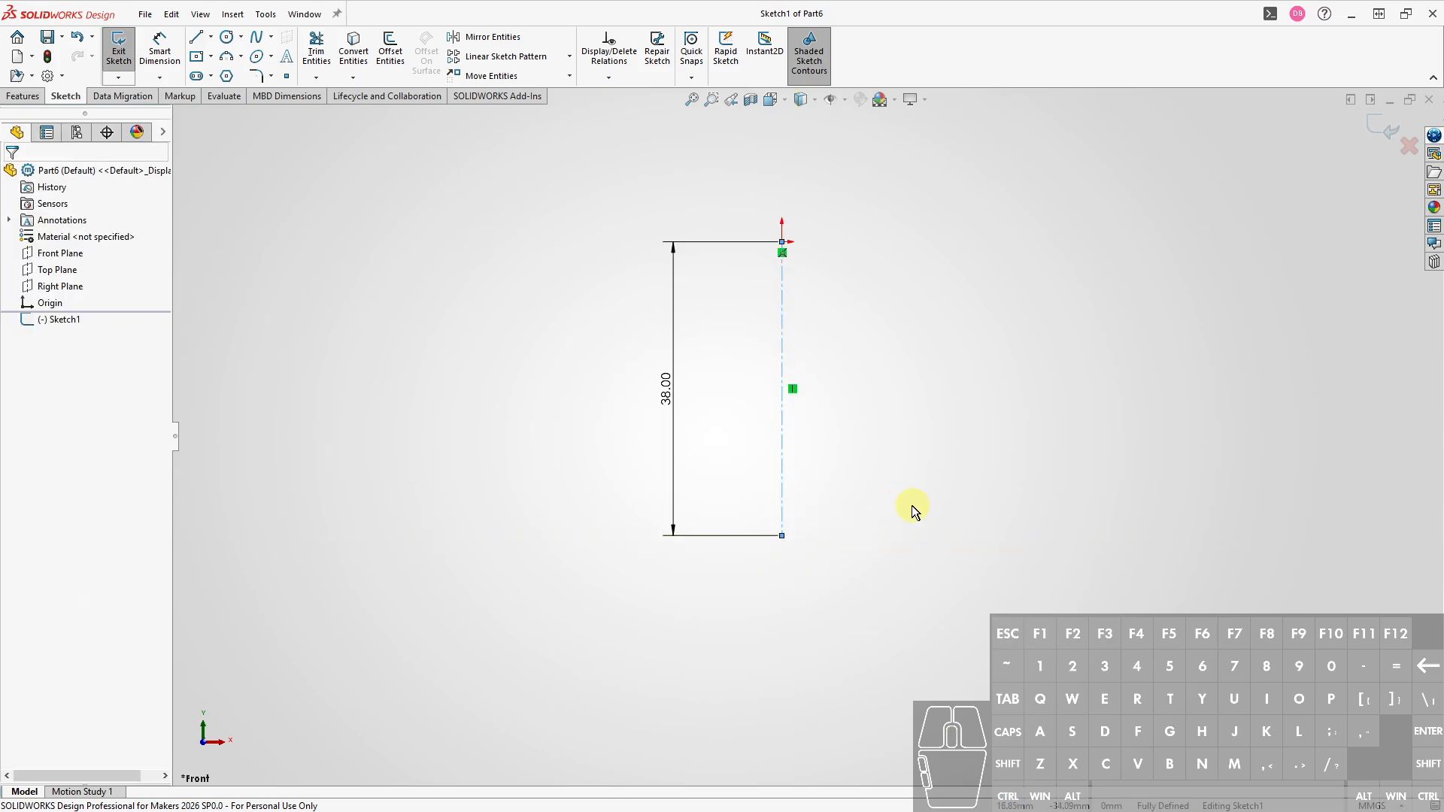
# - Draw the base rim from the centreline's lower end: a line about 8.8 mm outward, a 1.5 mm radius tangent arc, and a line about 3 mm back
pyautogui.moveTo(928, 472); pyautogui.dragTo(895, 477, button='right')
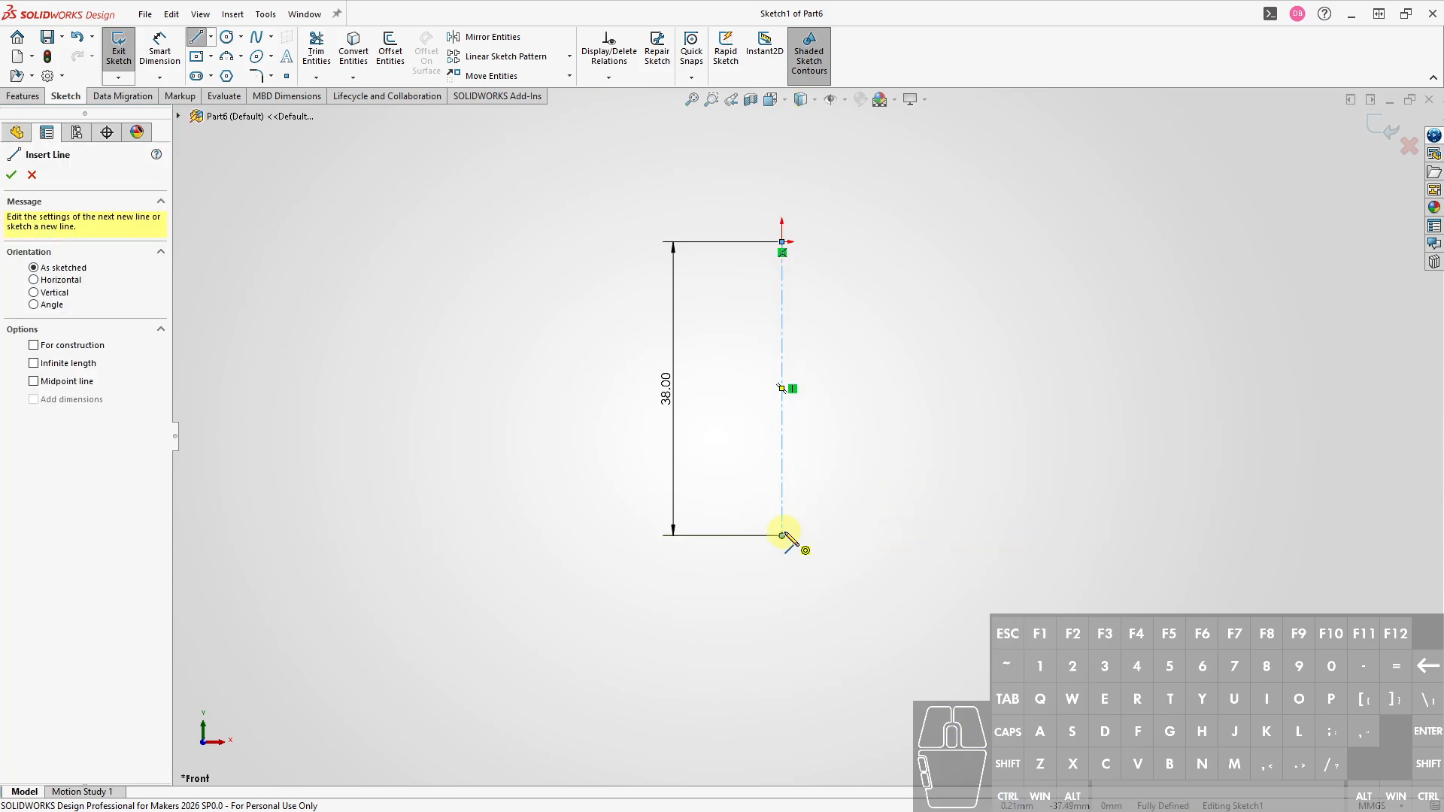
pyautogui.scroll(-2, 865, 509)
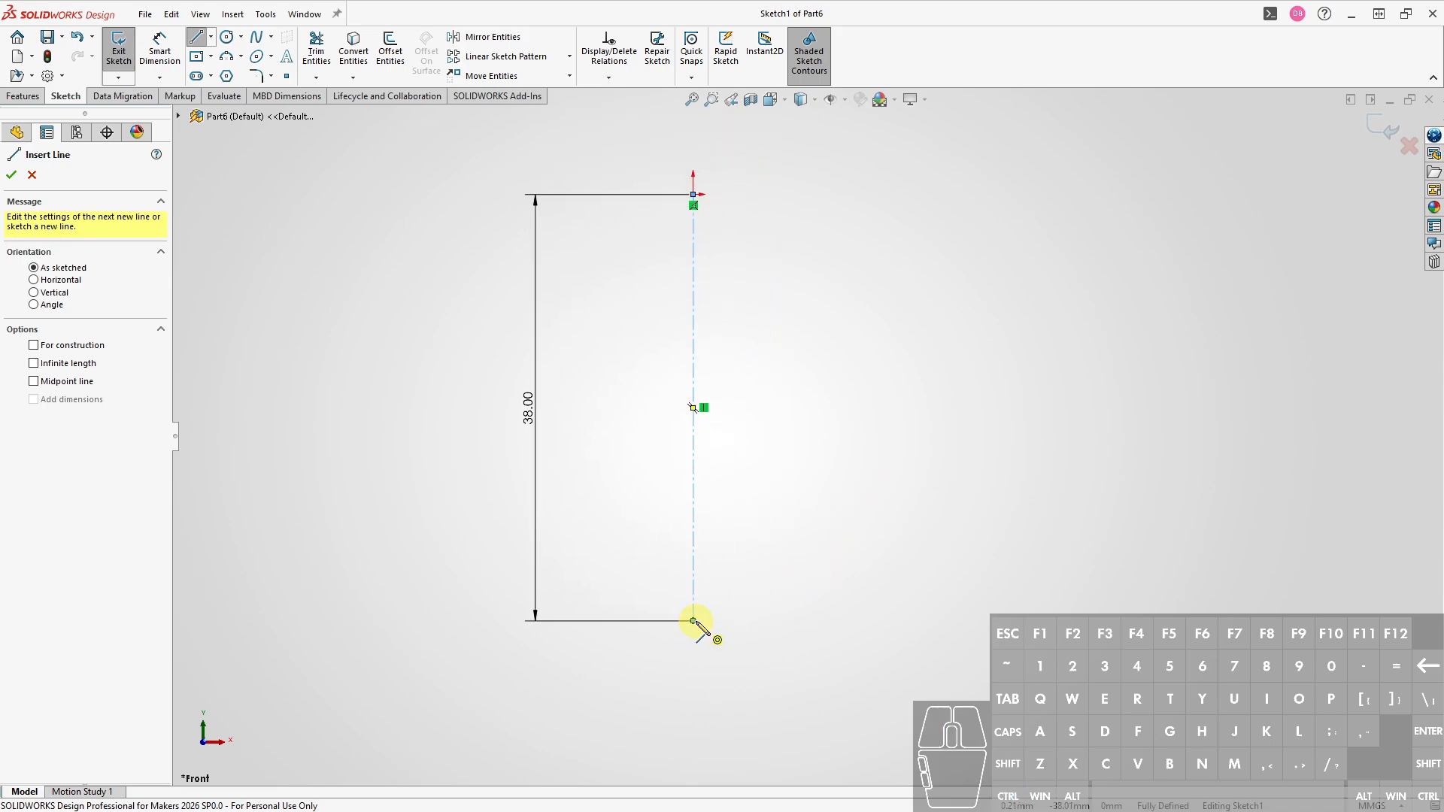
pyautogui.click(692, 621)
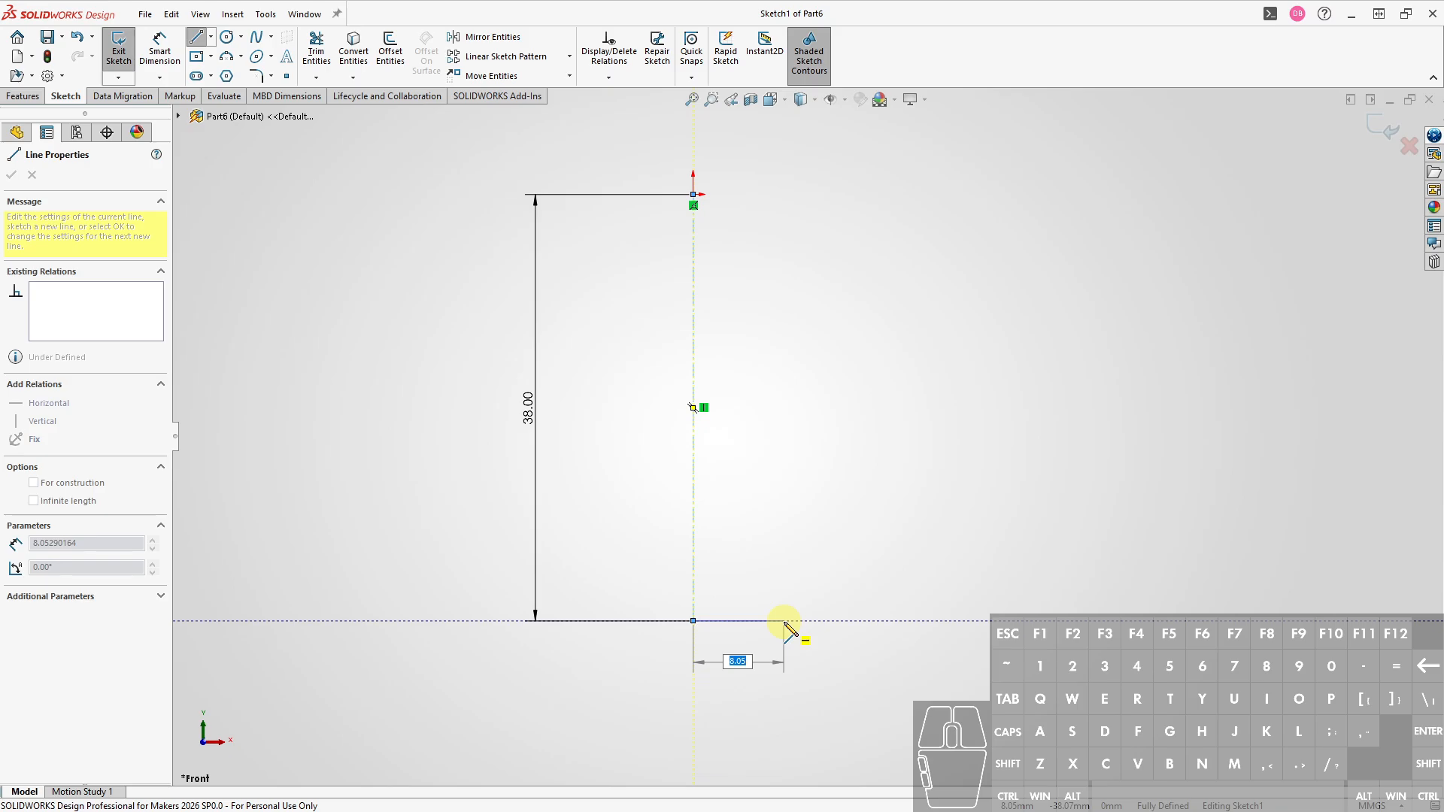
pyautogui.click(792, 622)
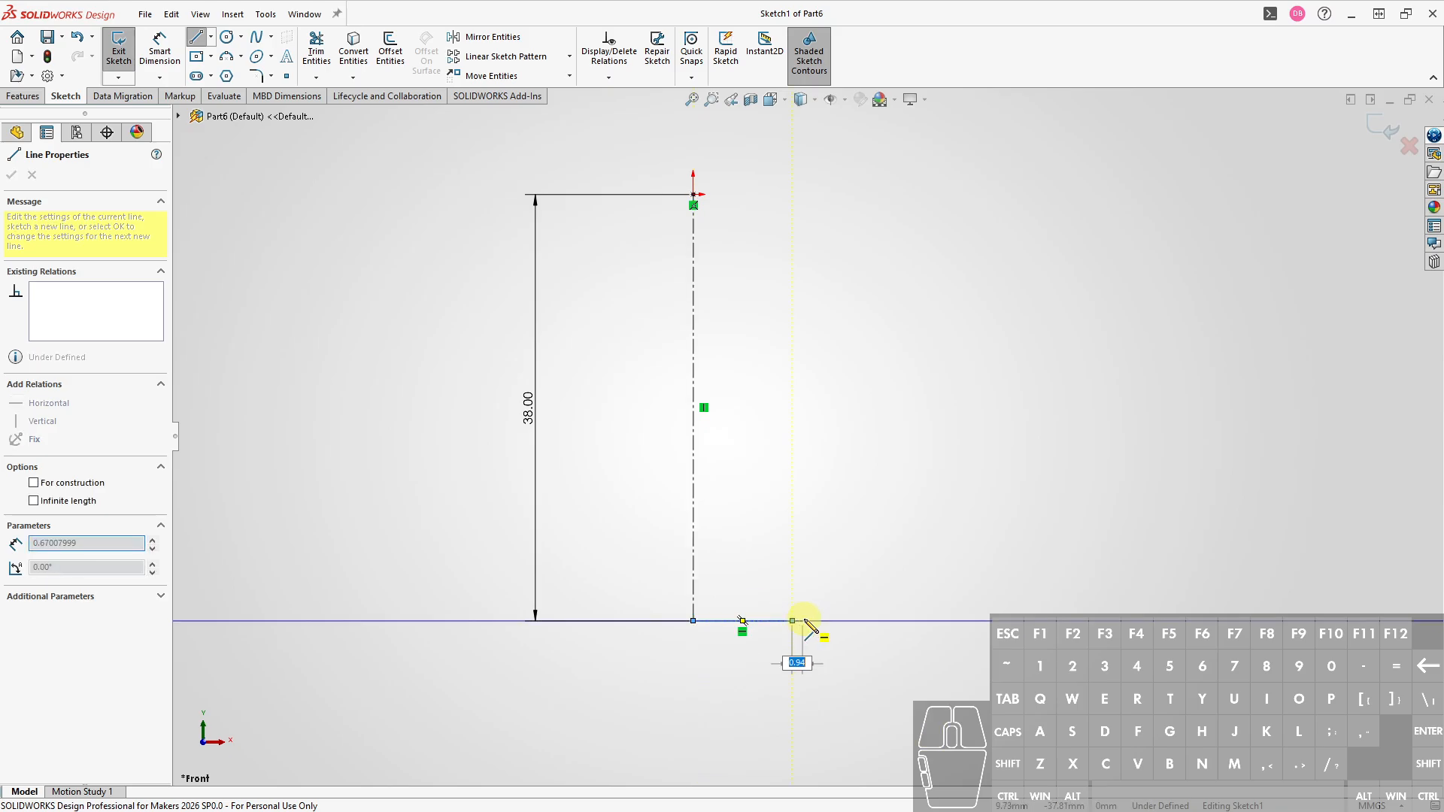
pyautogui.press('a')
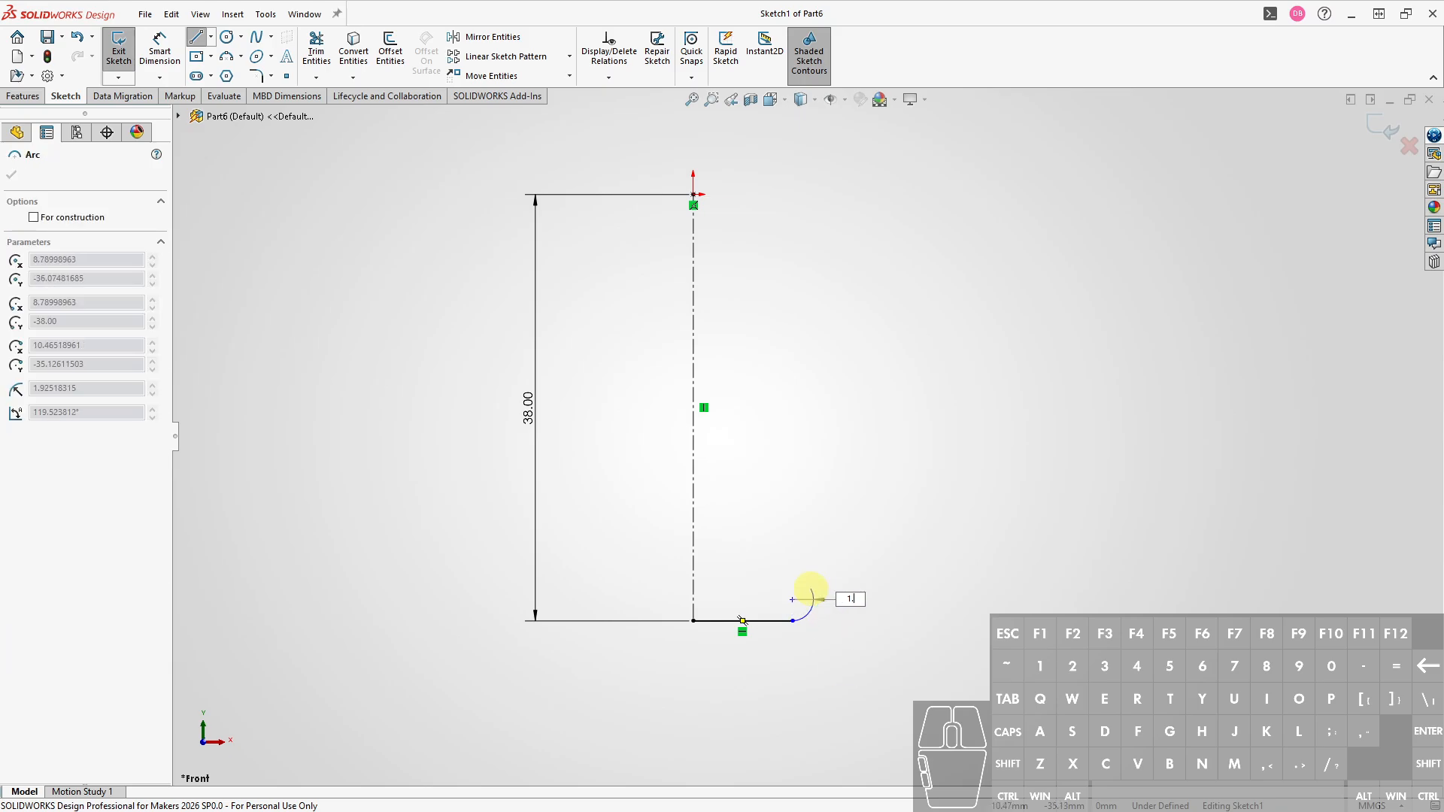
pyautogui.press('Return')
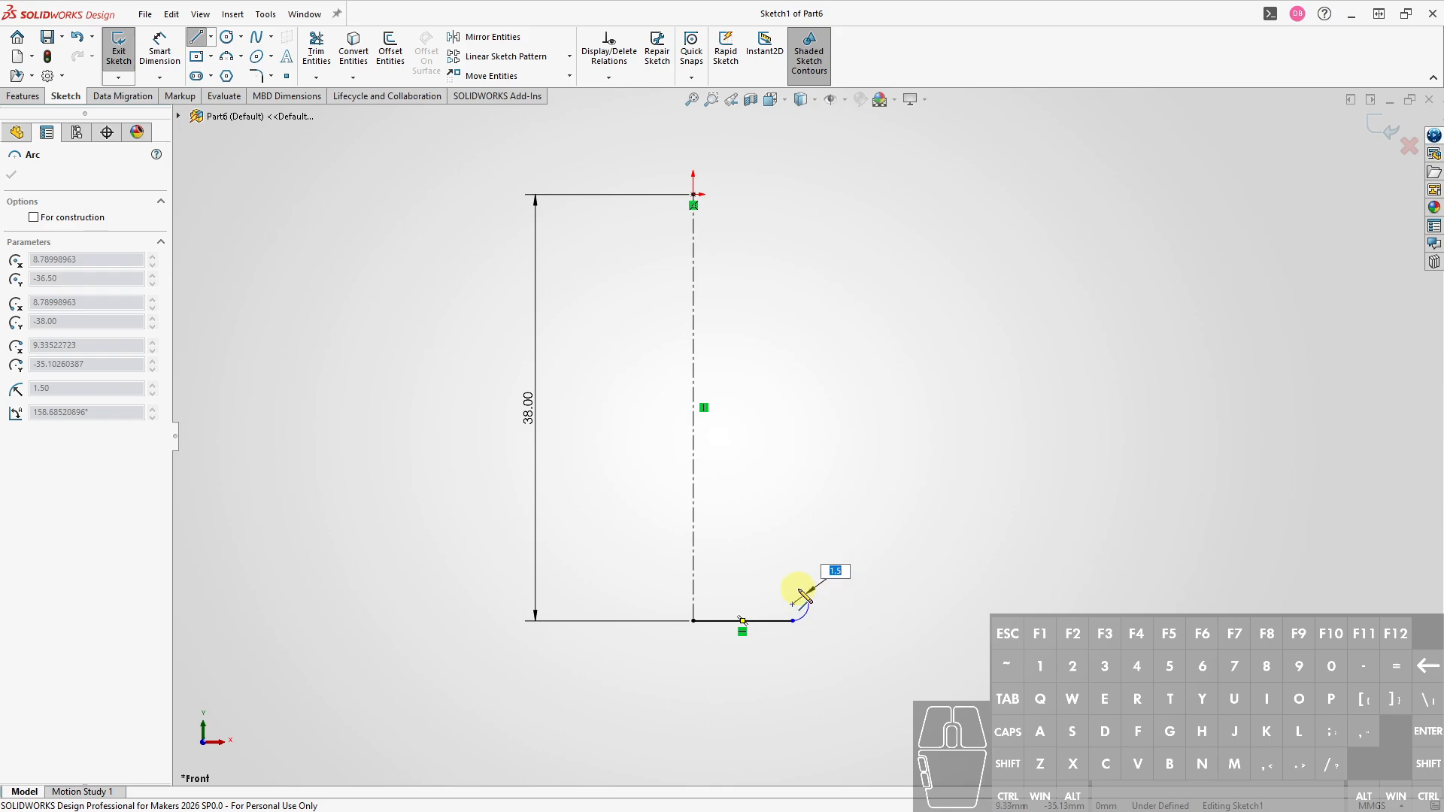
pyautogui.click(795, 592)
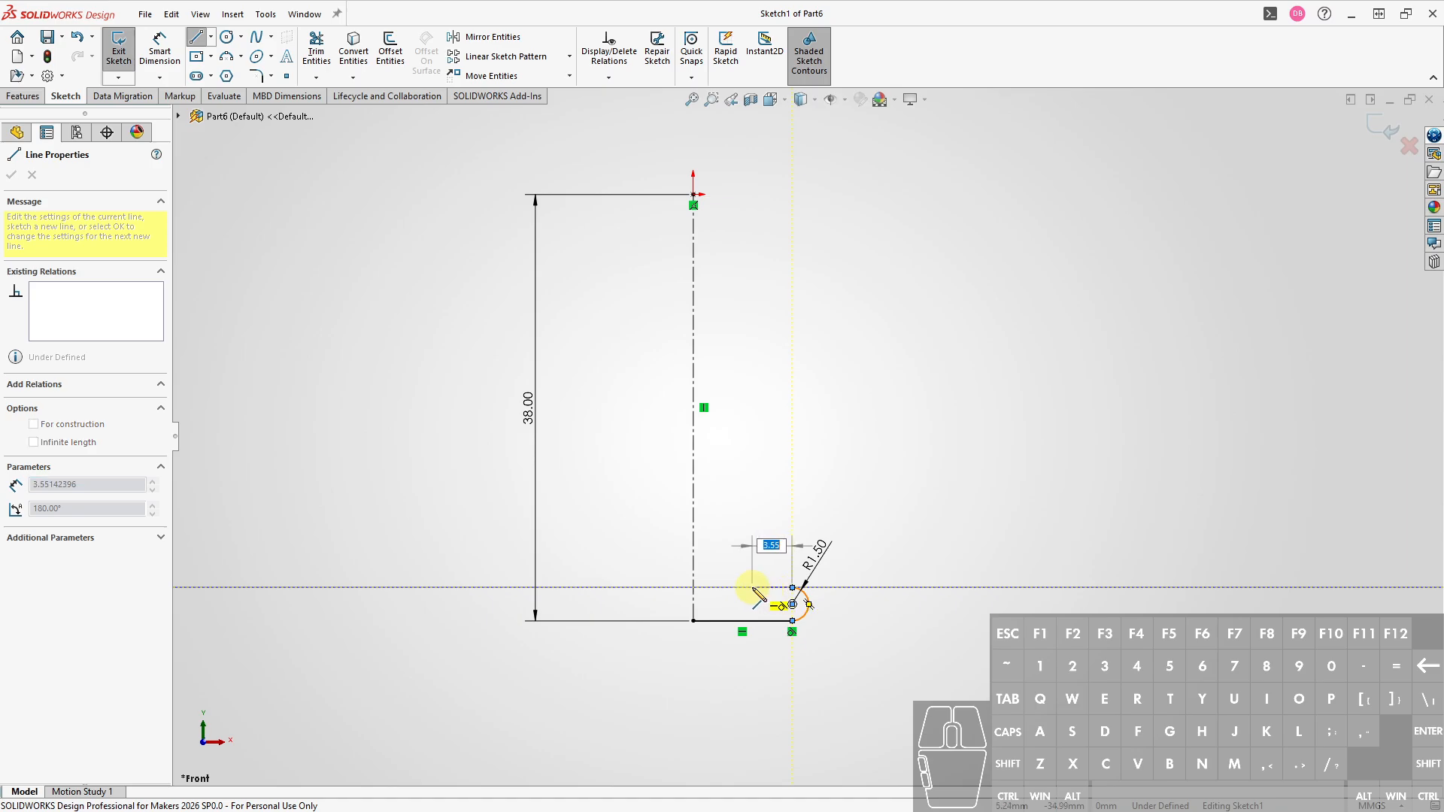
pyautogui.click(757, 587)
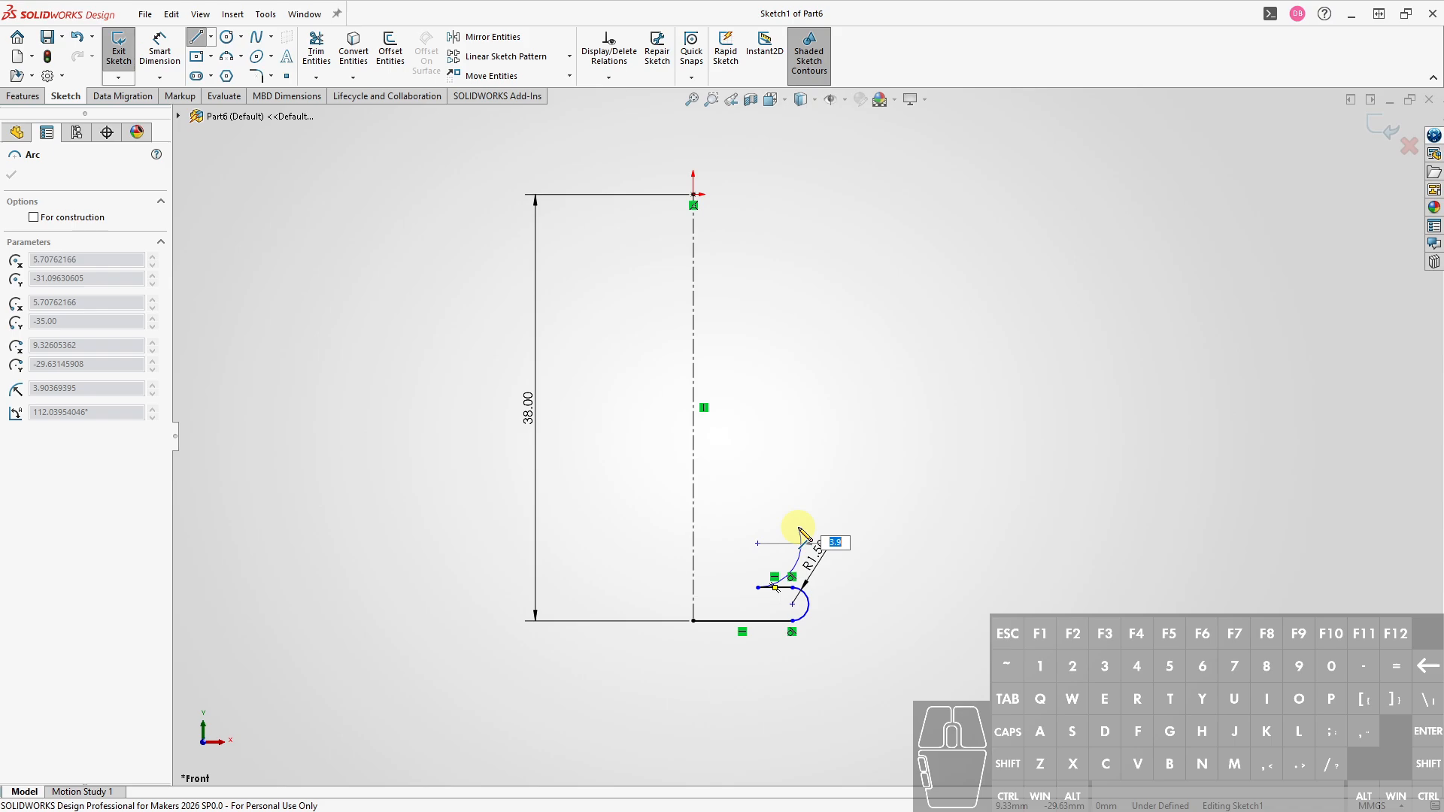
# - Continue the profile upward with a tangent arc of 6 mm radius bulging outward and a tangent 15 mm radius arc curving inward
pyautogui.press('Return')
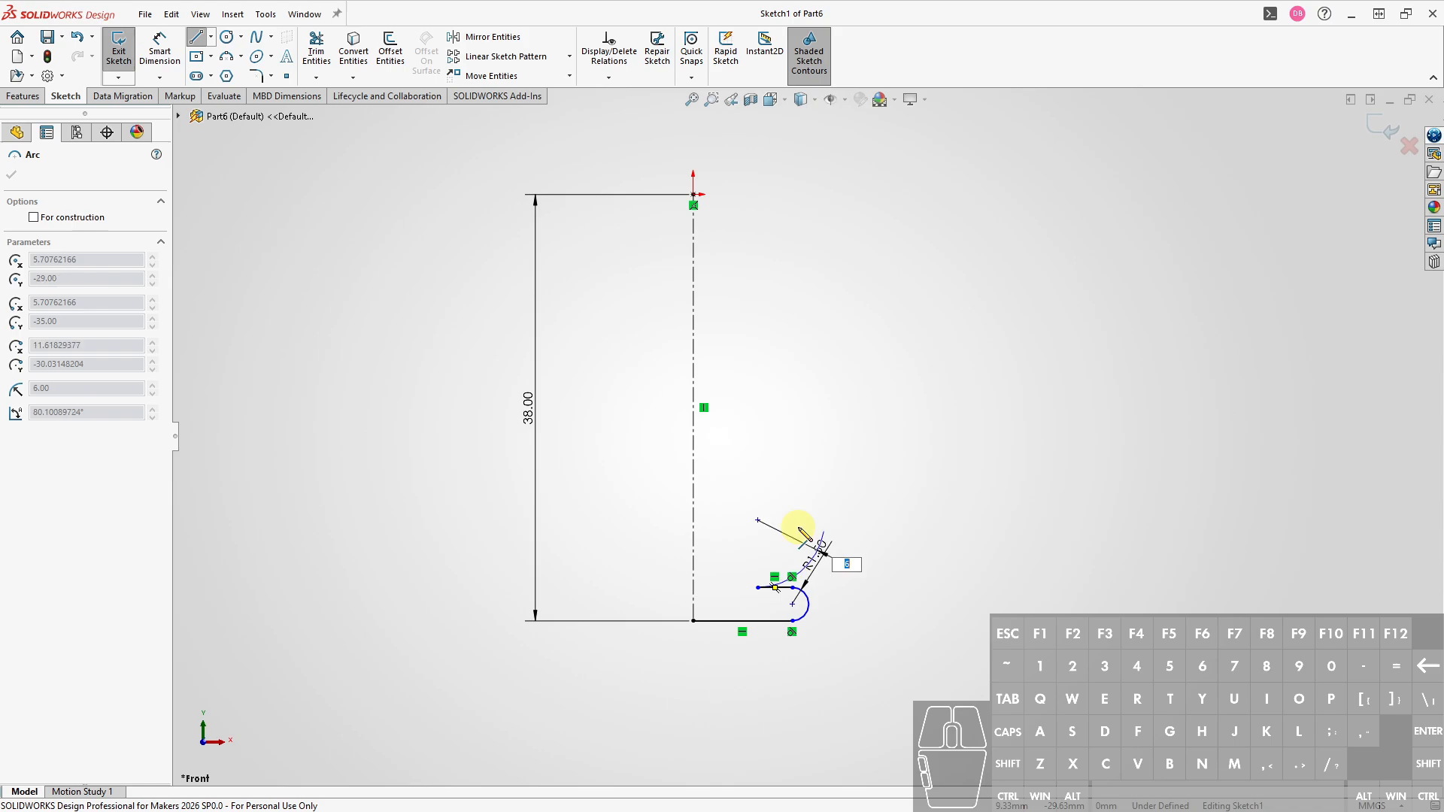
pyautogui.click(821, 497)
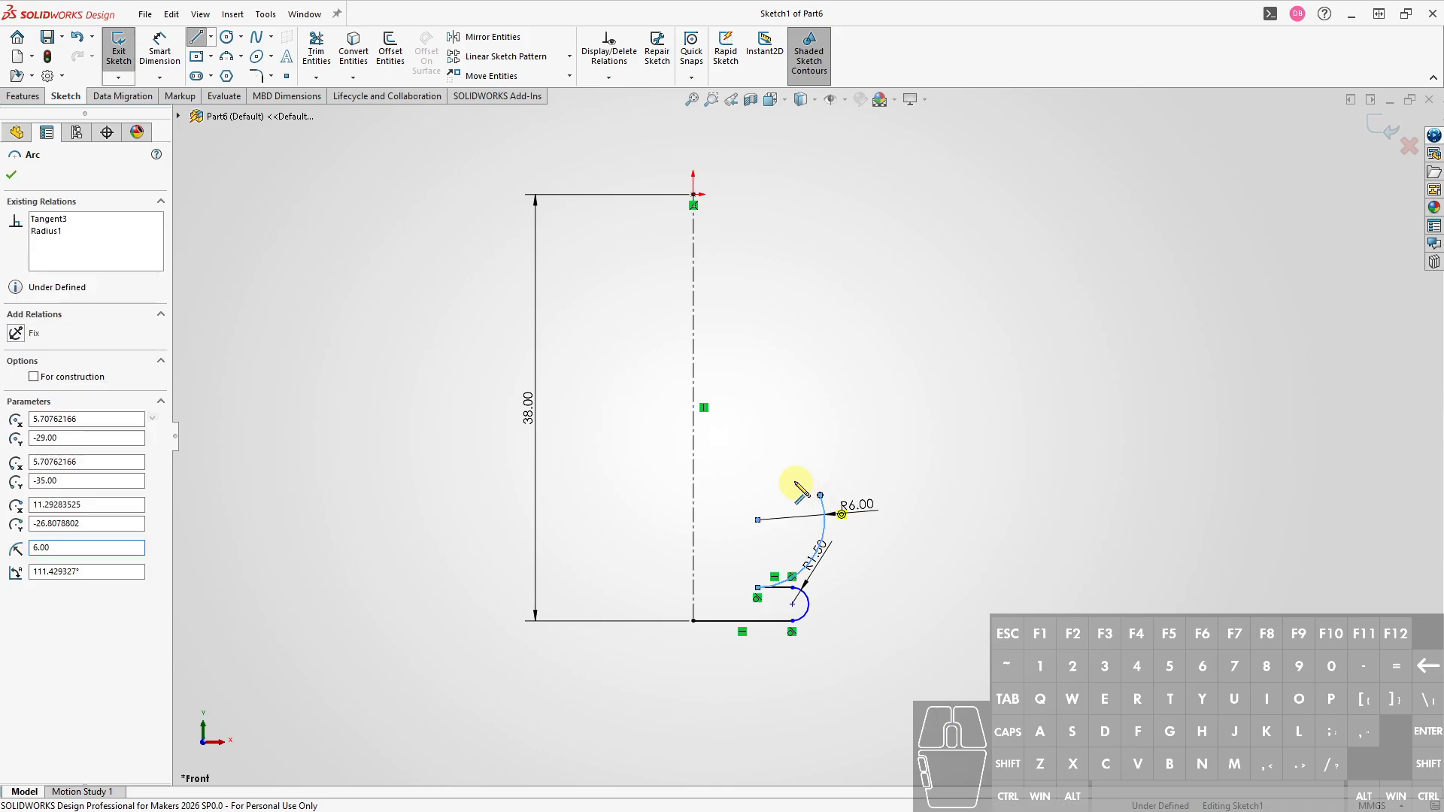
pyautogui.press('a')
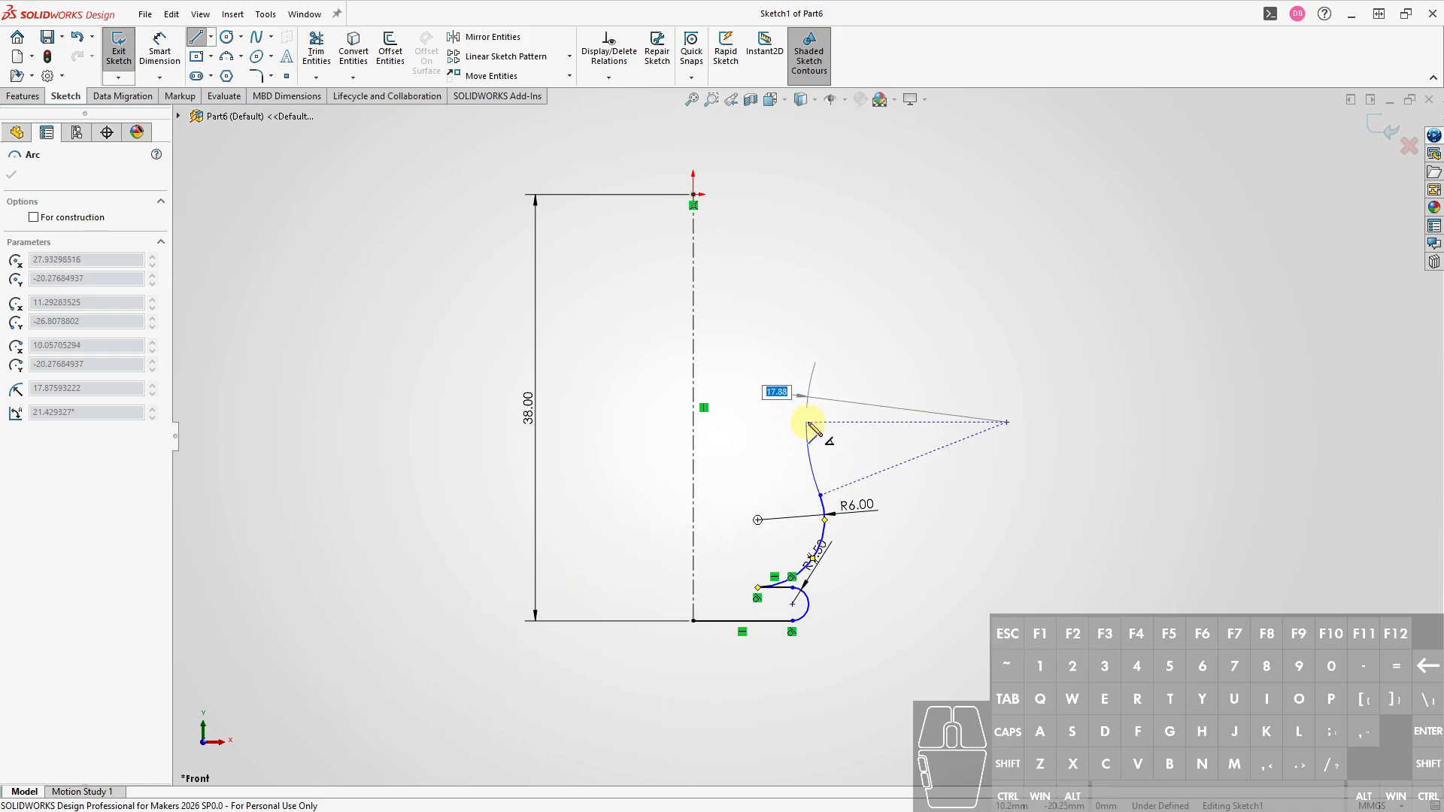
pyautogui.write('15')
pyautogui.press('Return')
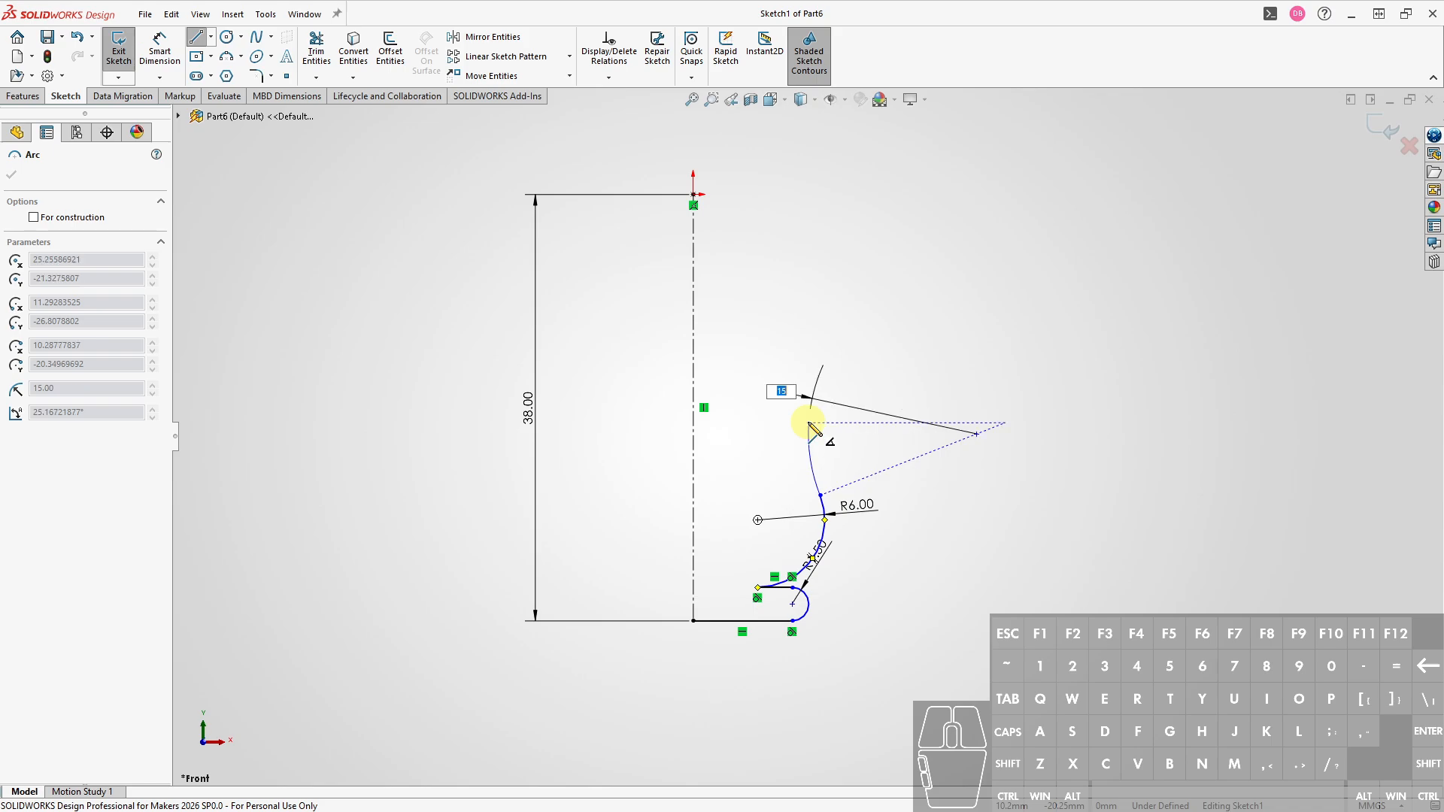
pyautogui.click(811, 396)
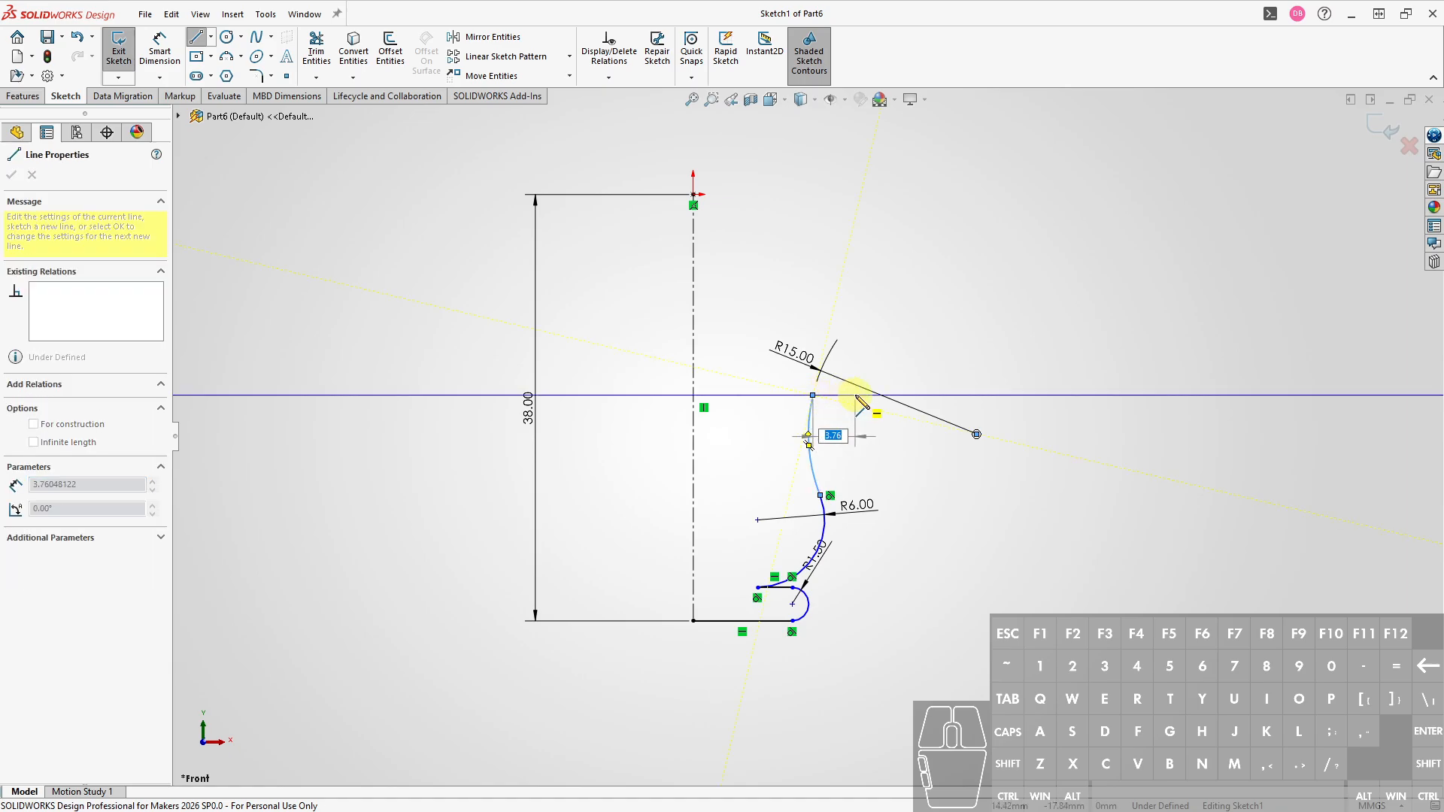
# - Draw the collar: a horizontal line about 3.8 mm outward, a 1.5 mm radius tangent arc, and a line about 2.7 mm back
pyautogui.click(854, 395)
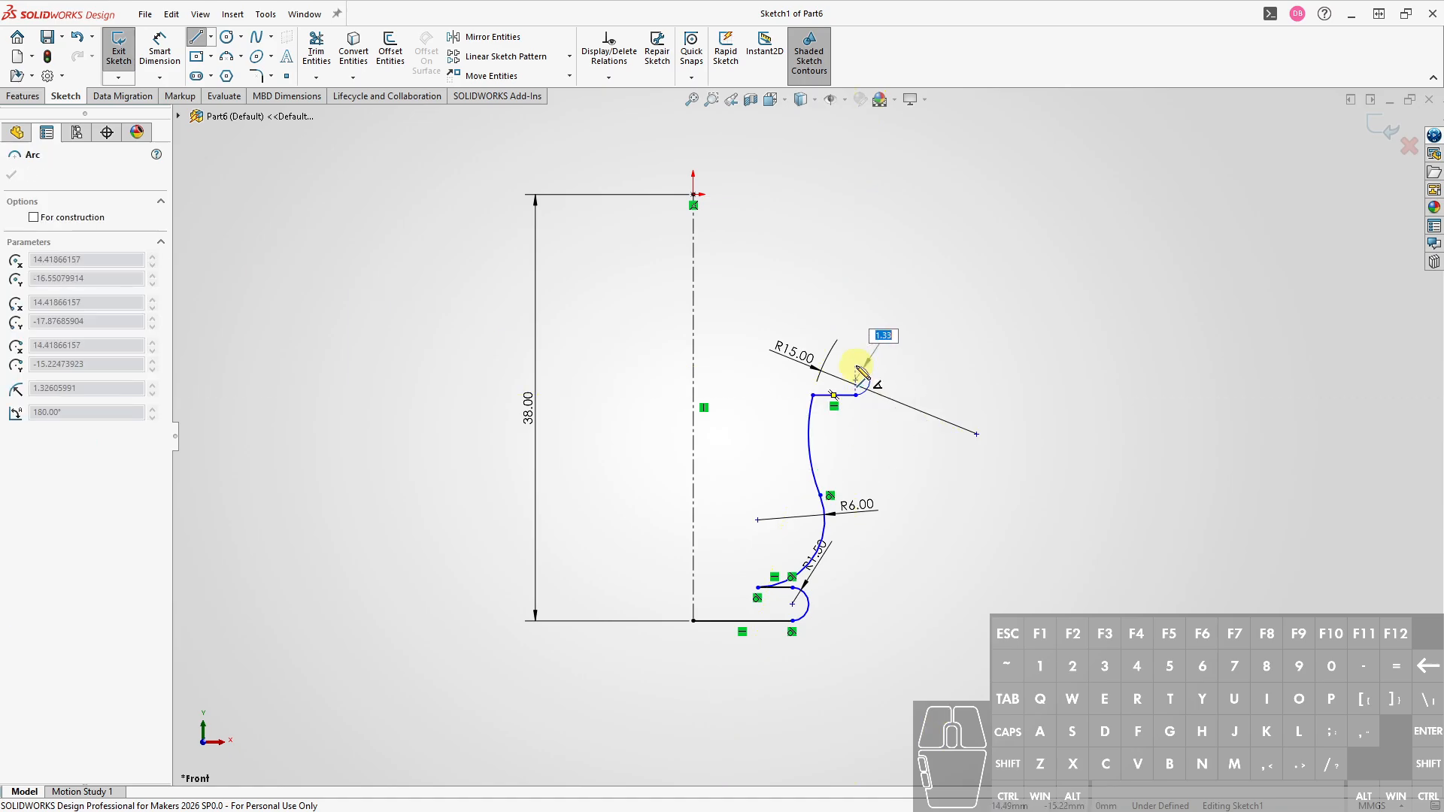
pyautogui.press('Return')
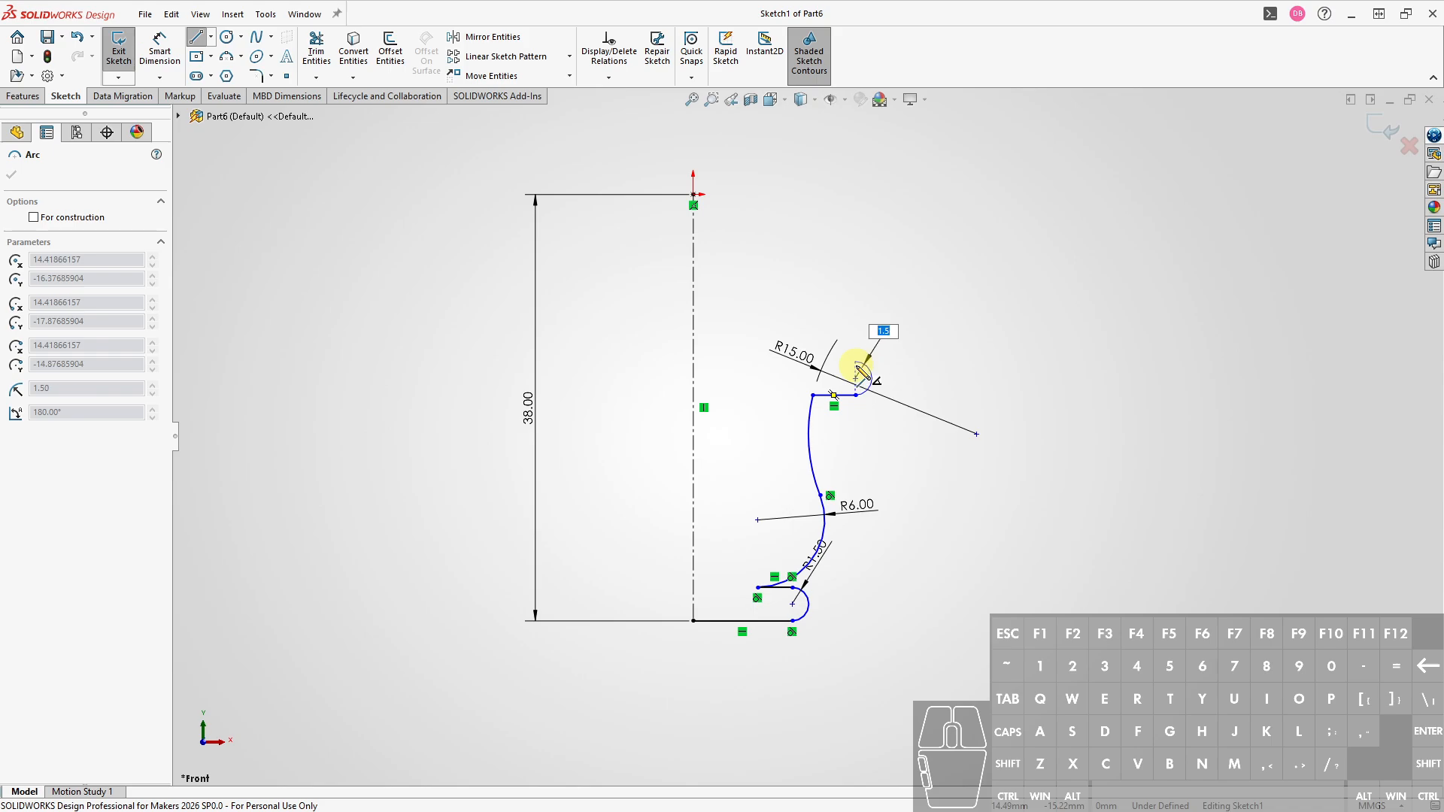
pyautogui.click(861, 367)
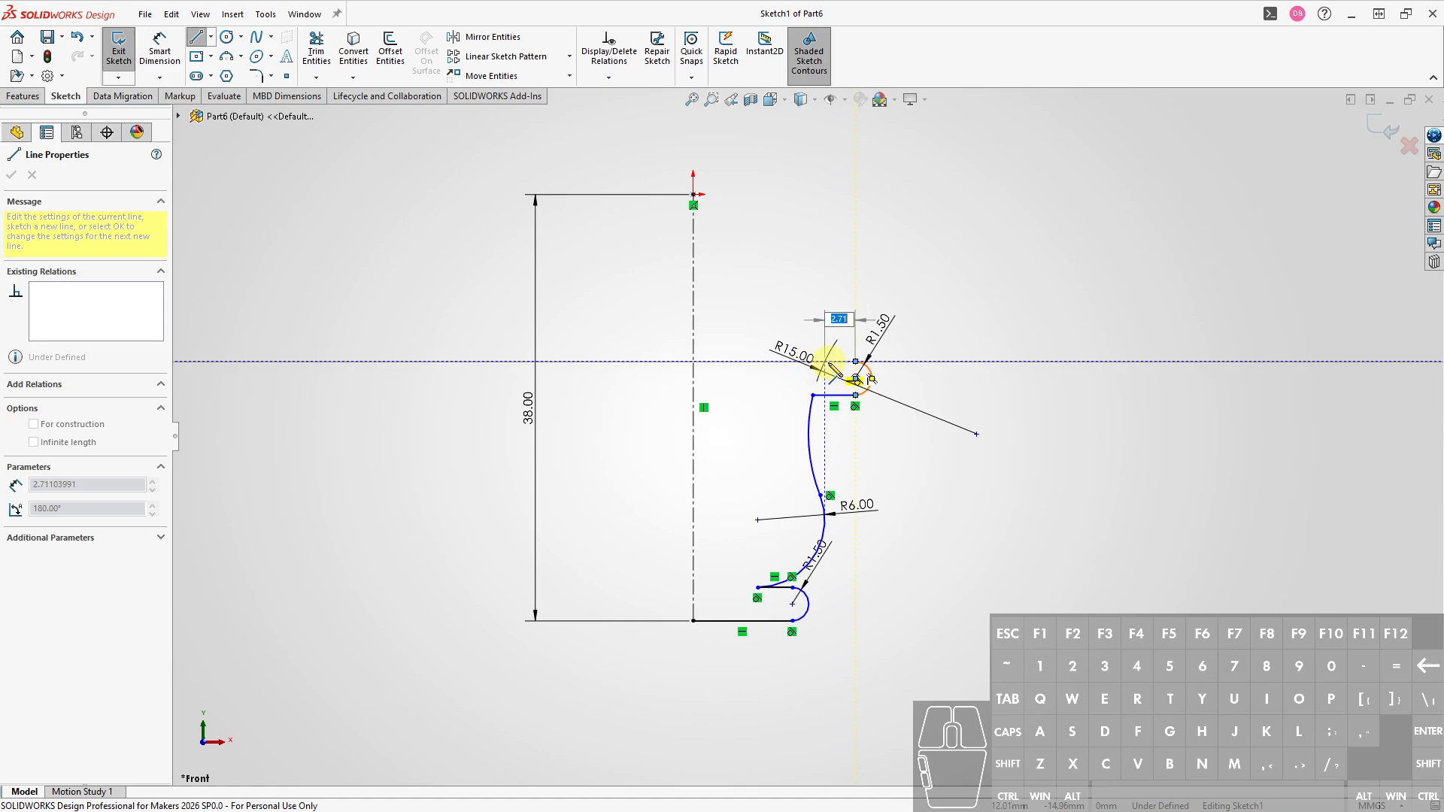
pyautogui.click(825, 361)
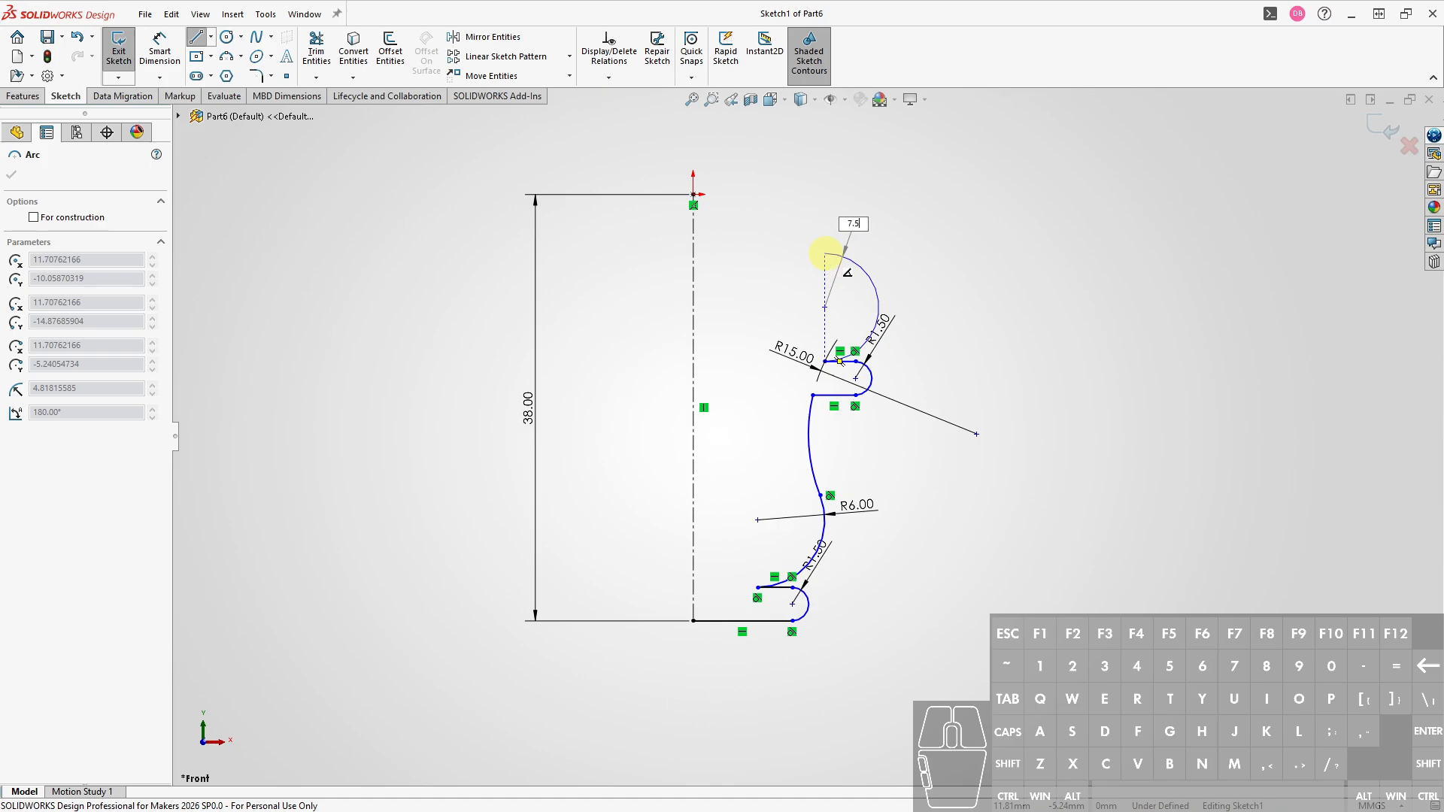
# - Add the pawn's head as a 7.5 mm radius tangent arc from the collar's upper line, leaving its upper end open
pyautogui.press('Return')
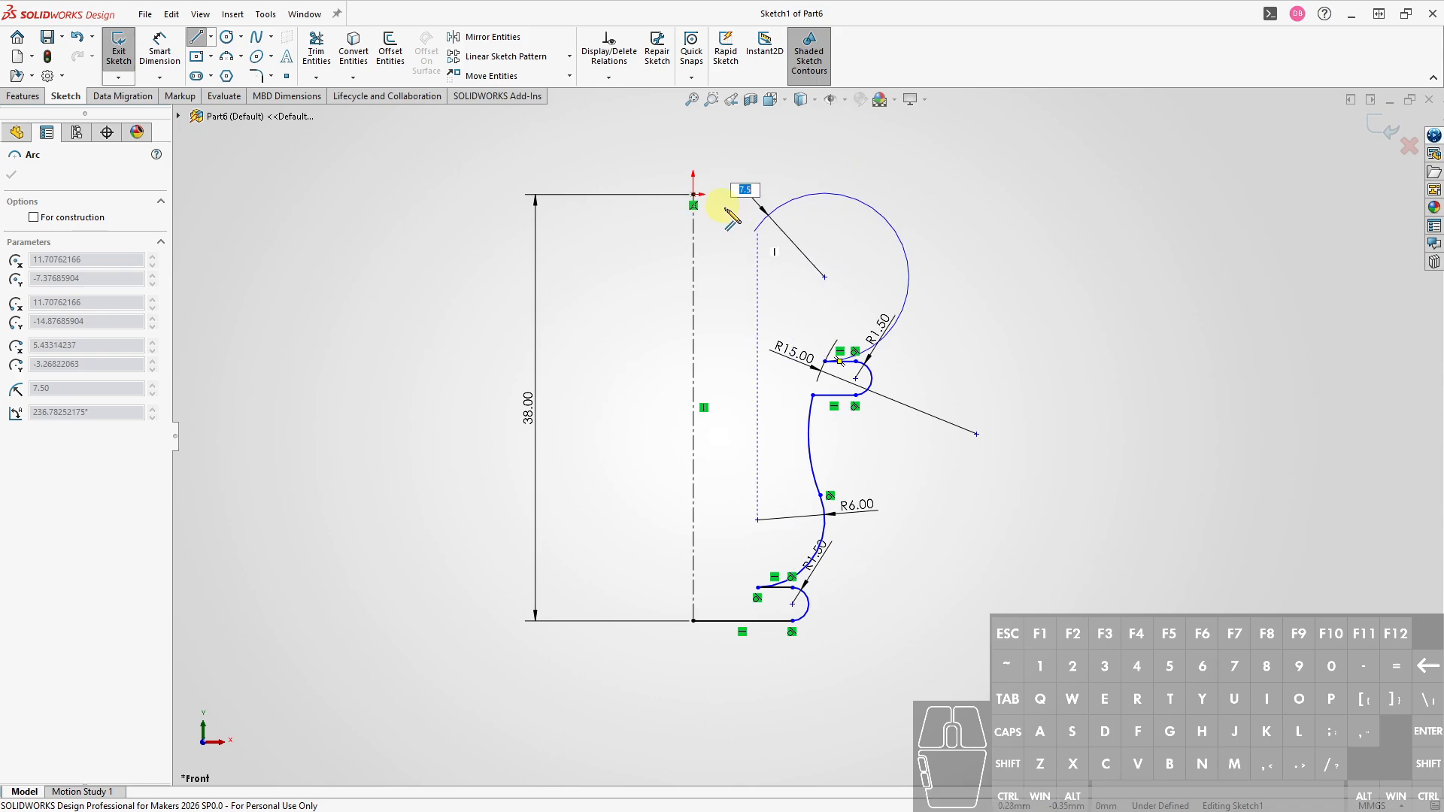
pyautogui.click(765, 221)
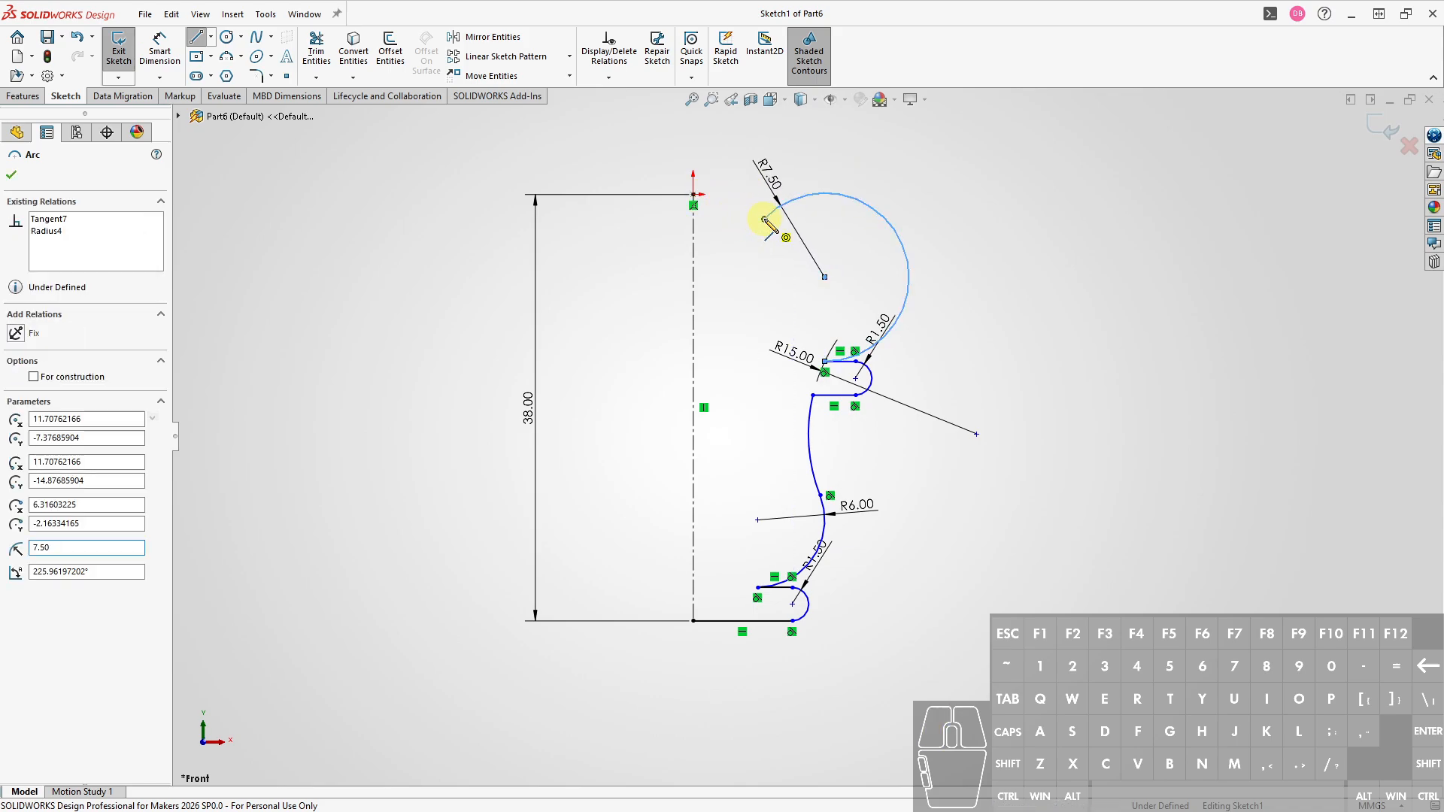
pyautogui.press('Escape')
pyautogui.press('Escape')
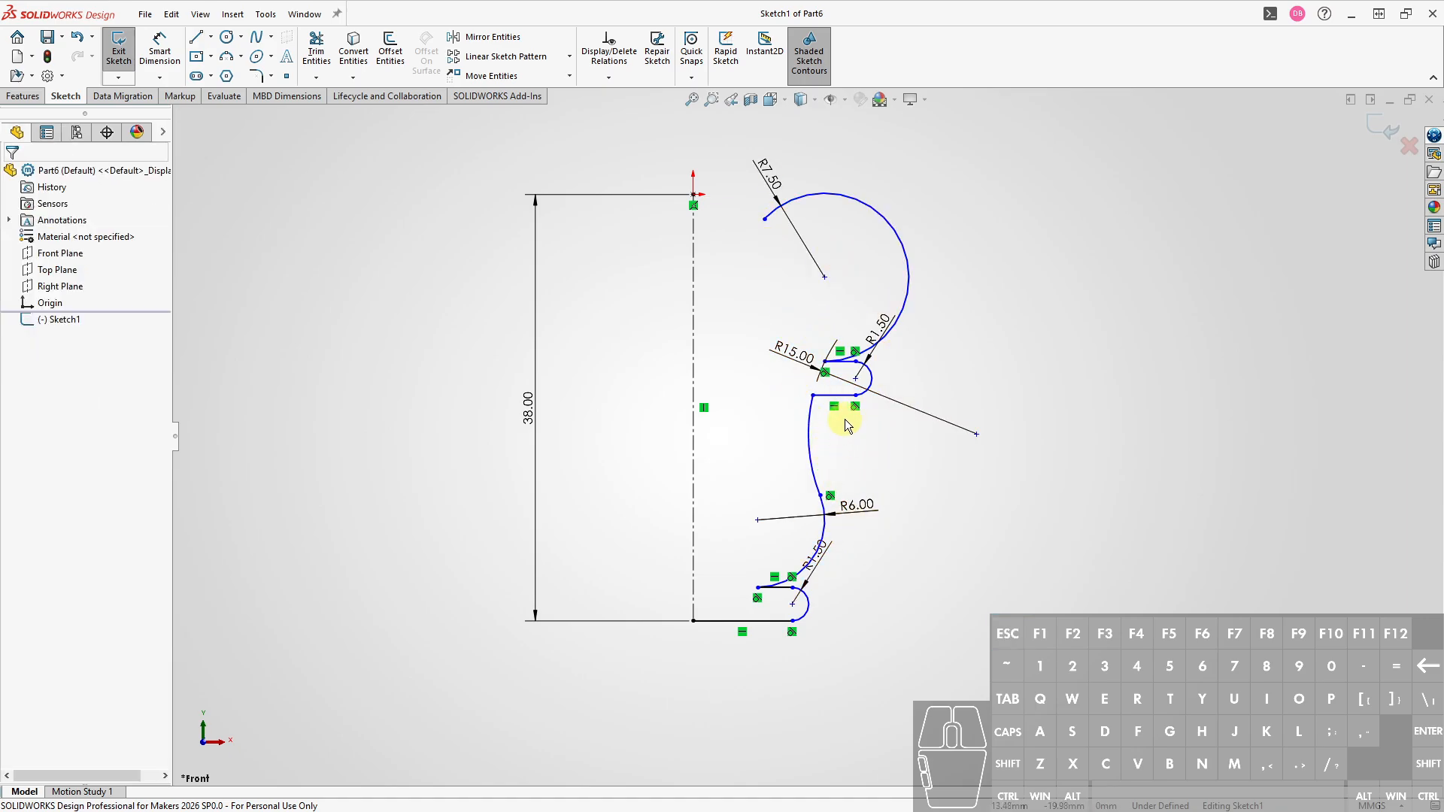
pyautogui.press('ctrl')
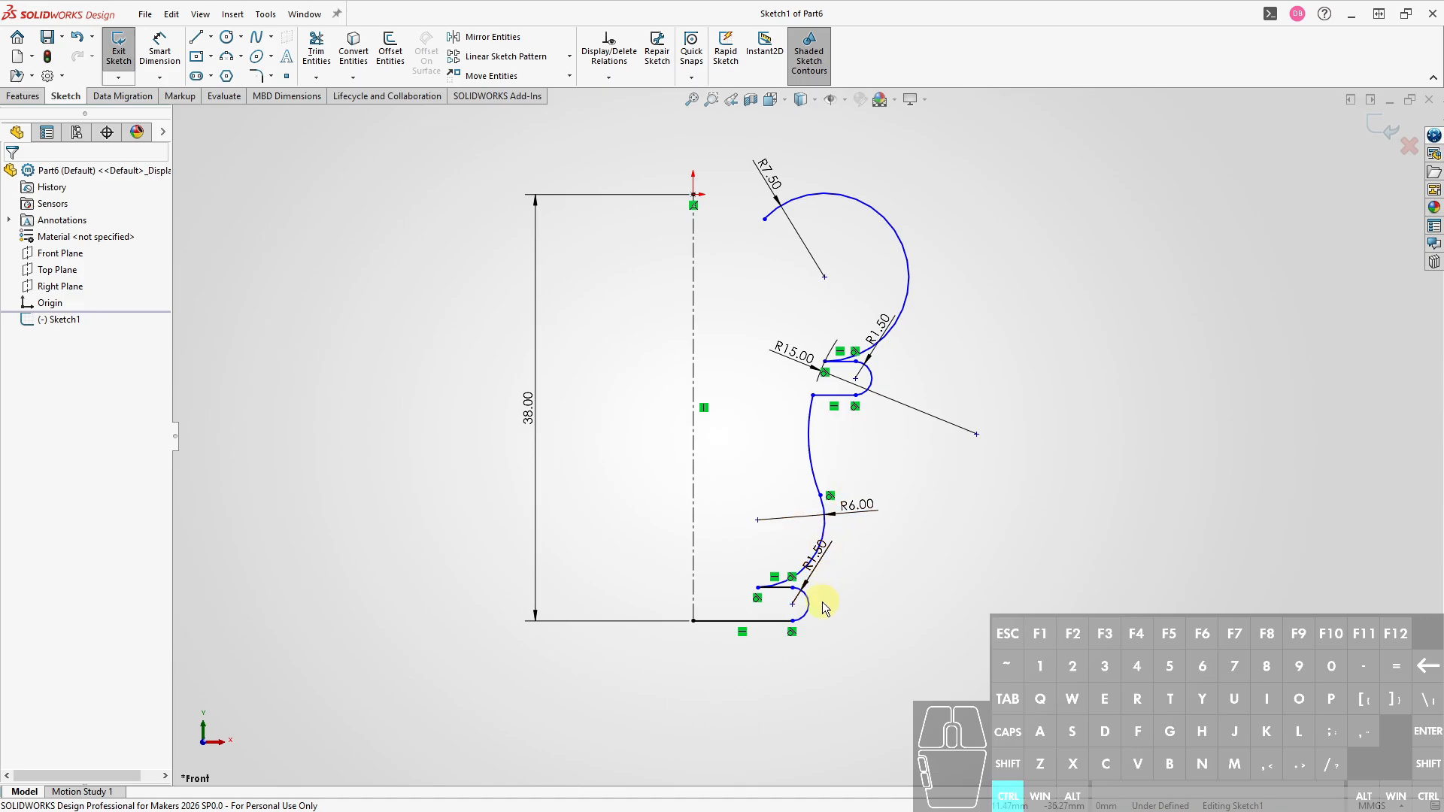
pyautogui.keyDown('ctrl'); pyautogui.scroll(-3, 819, 601); pyautogui.keyUp('ctrl')
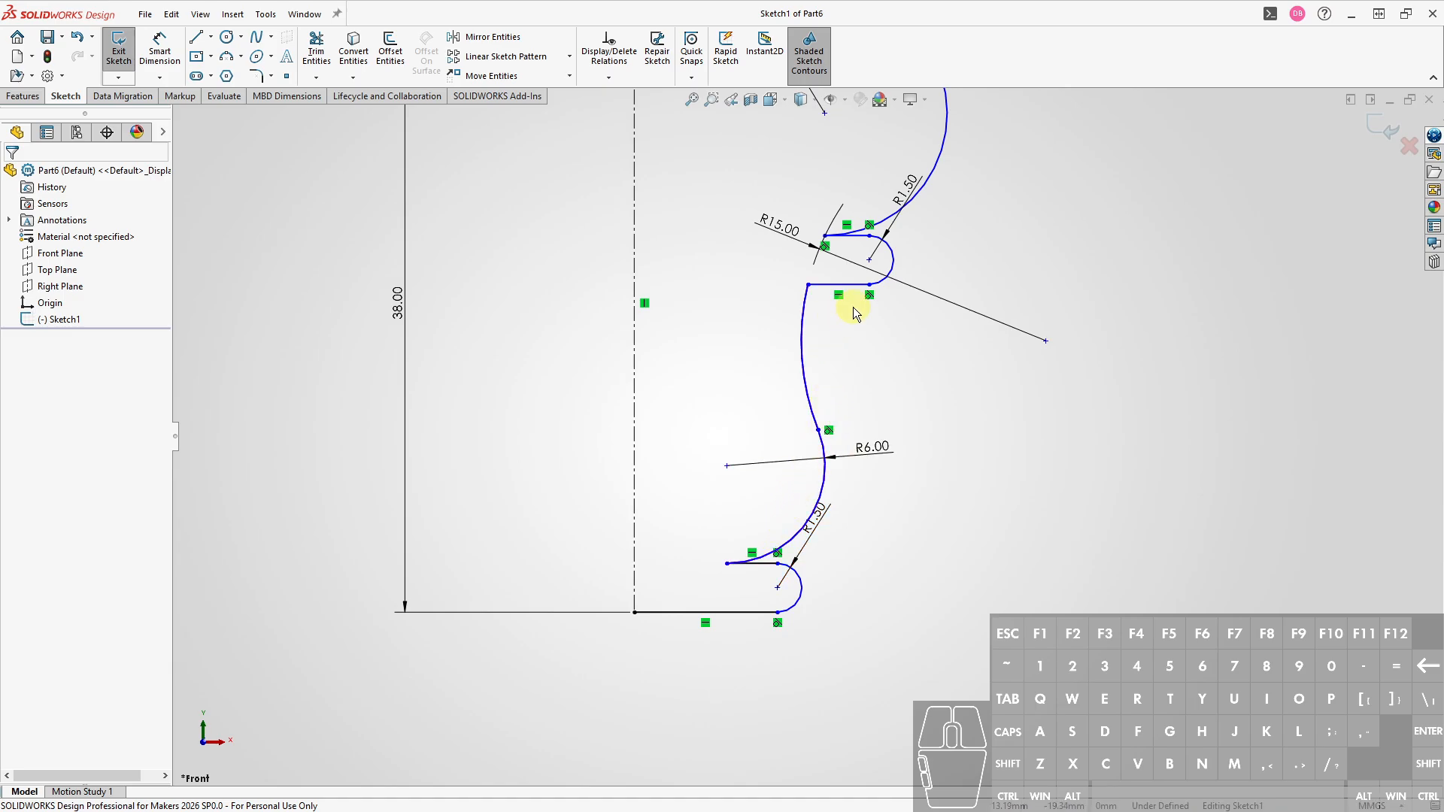
pyautogui.scroll(-2, 835, 296)
pyautogui.scroll(1, 838, 309)
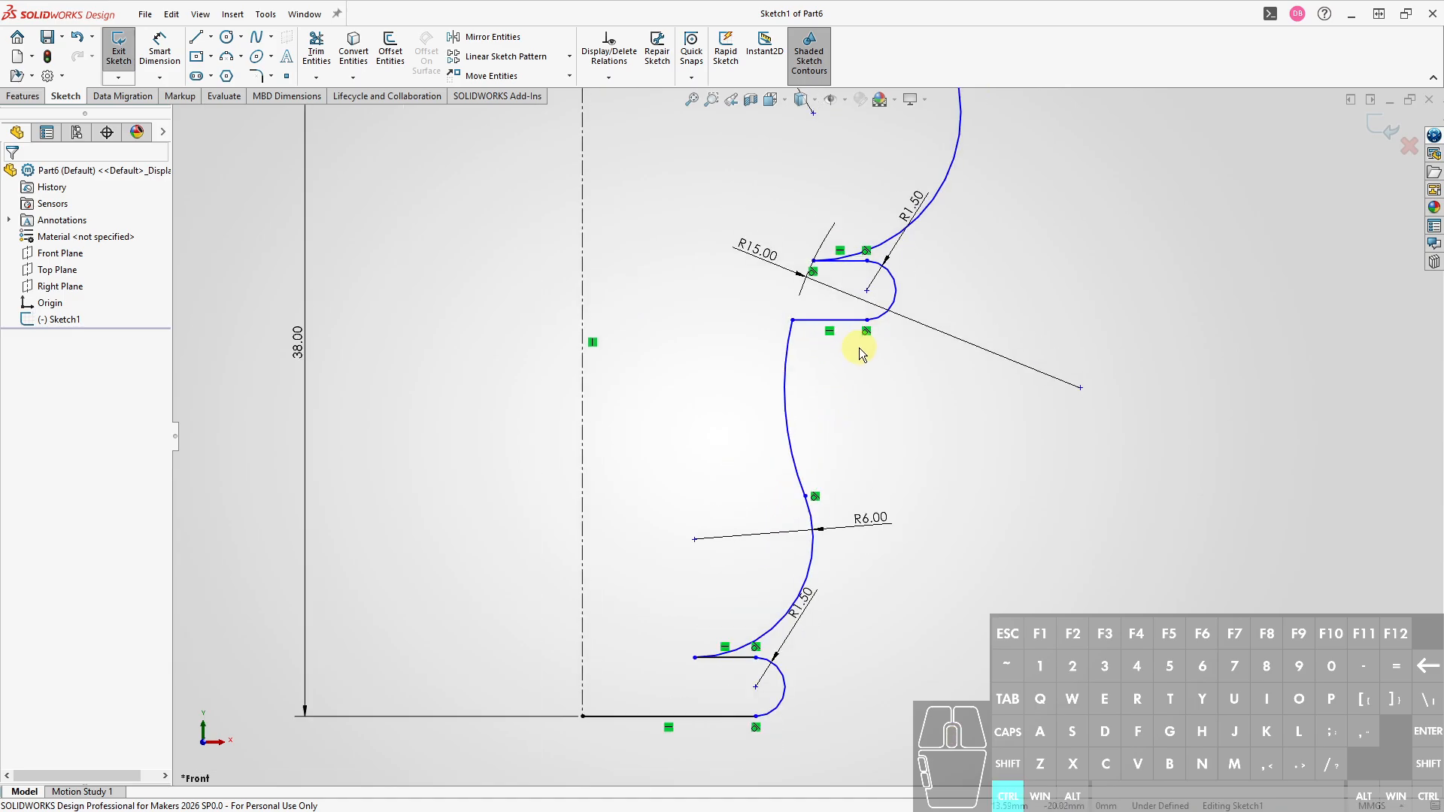
# - Delete the tangent relation between the collar's upper line and the head arc
pyautogui.click(812, 271)
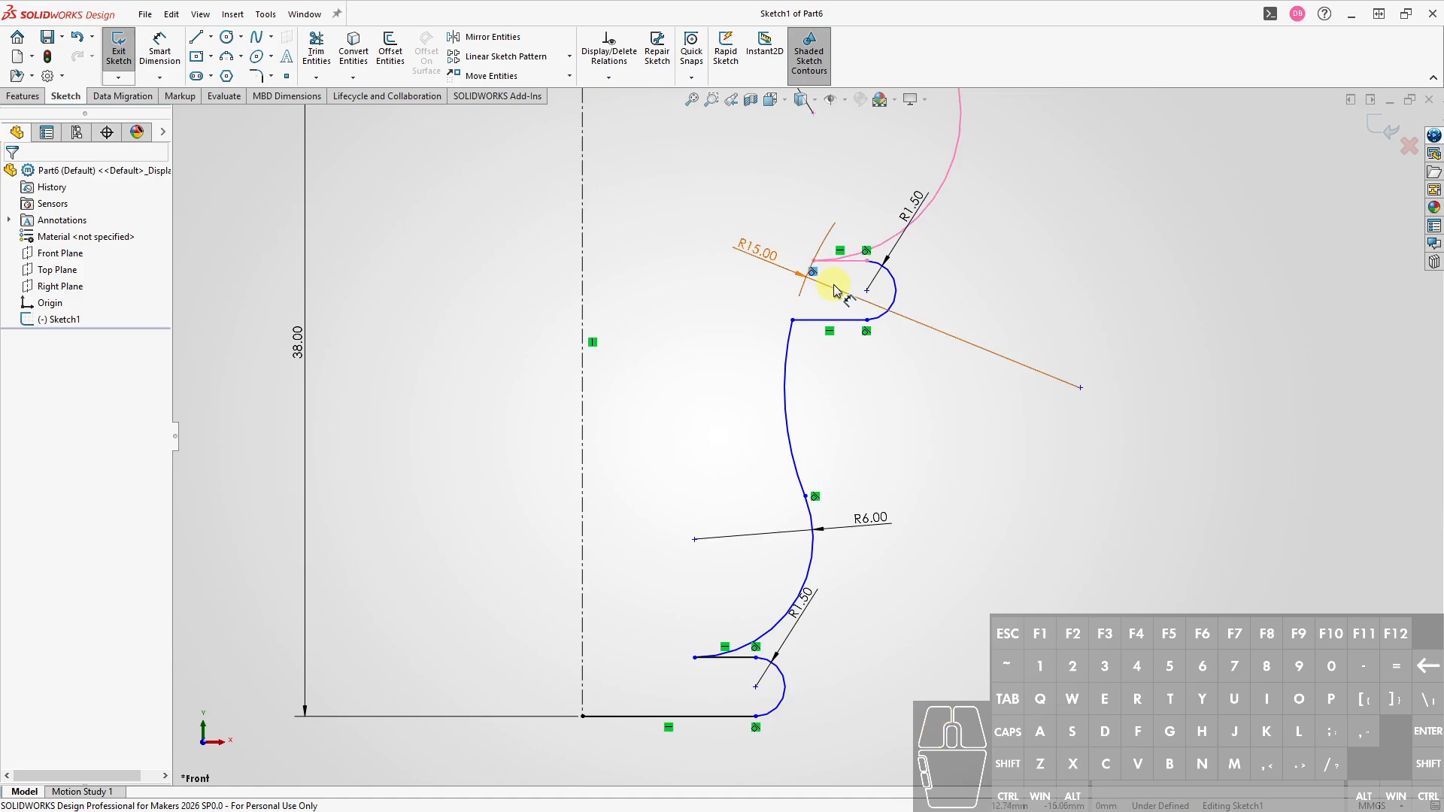
pyautogui.press('Delete')
pyautogui.scroll(2, 720, 311)
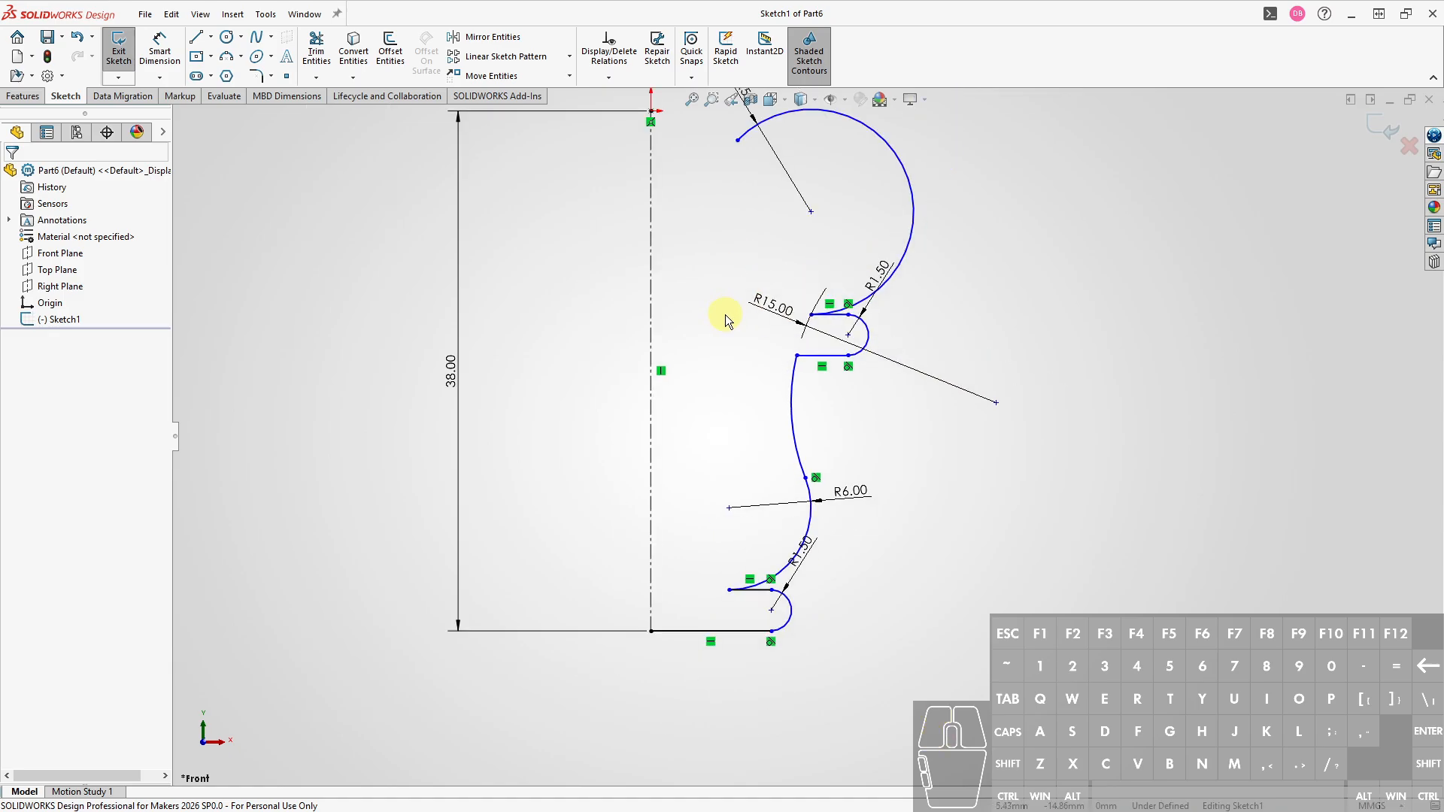
# - Merge the open upper end of the head arc with the centreline's top endpoint at the origin
pyautogui.moveTo(727, 250)
pyautogui.keyDown('ctrl'); pyautogui.mouseDown(button='middle')
pyautogui.moveTo(711, 245)
pyautogui.moveTo(715, 284)
pyautogui.mouseUp(button='middle'); pyautogui.keyUp('ctrl')
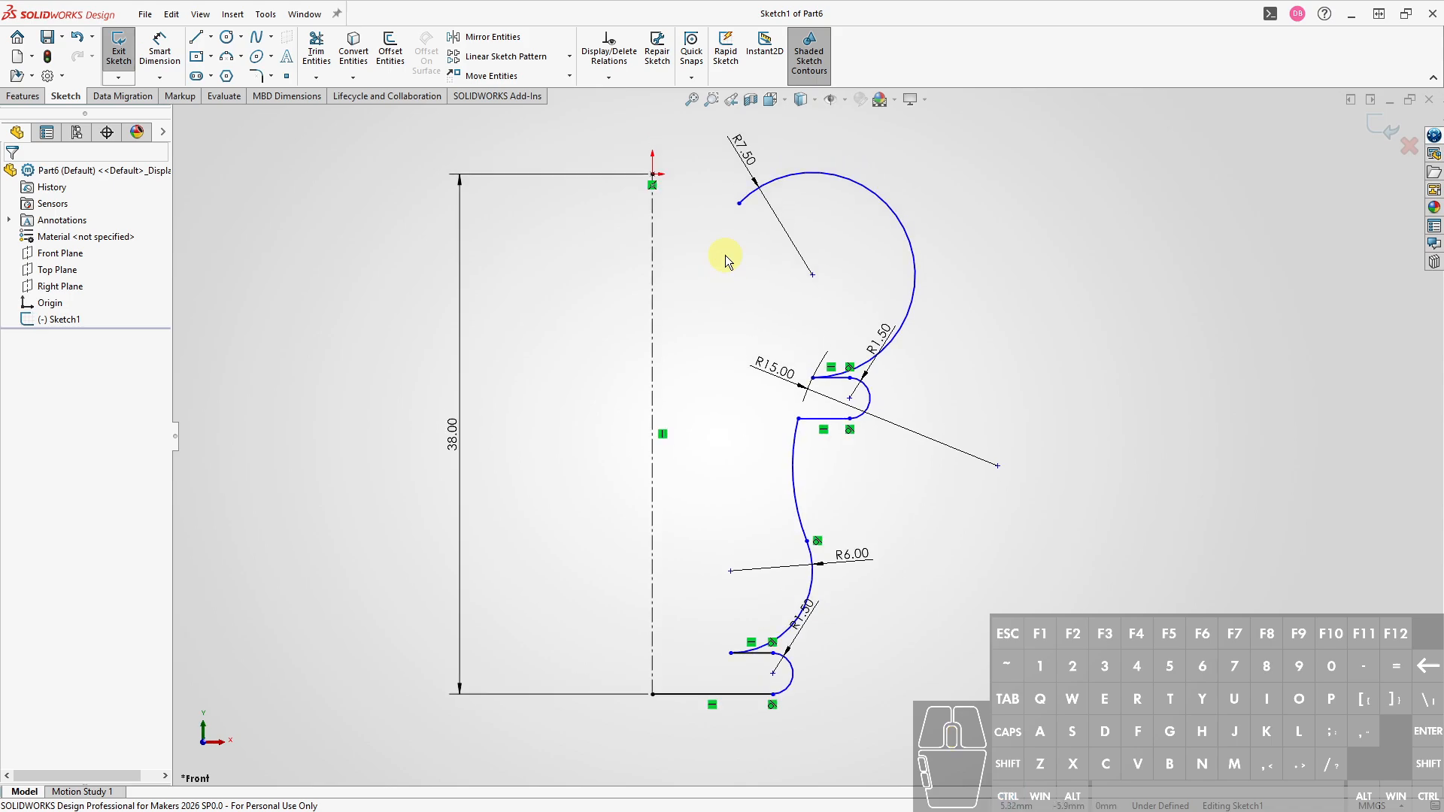
pyautogui.click(739, 203)
pyautogui.click(652, 175)
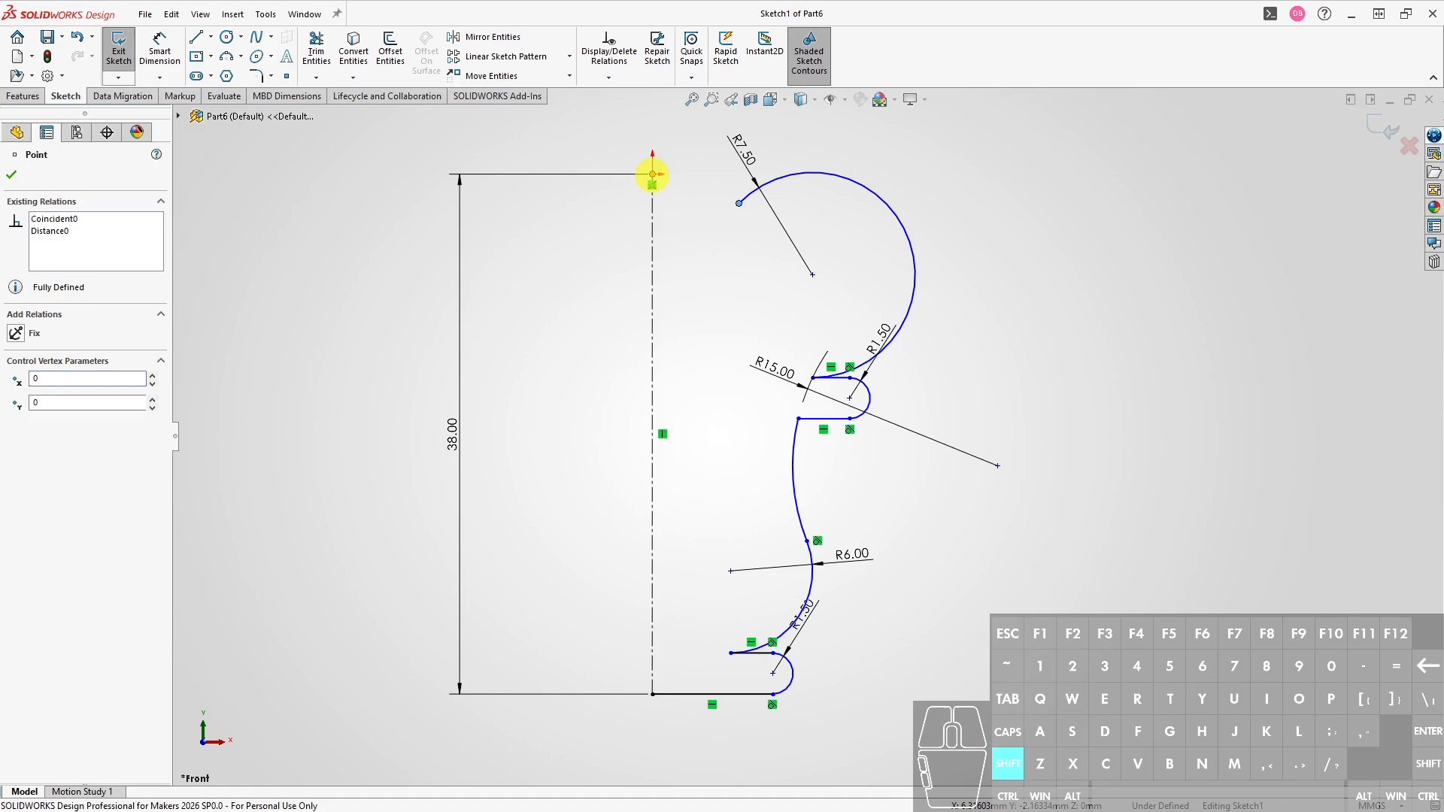
pyautogui.hotkey('alt', 'd')
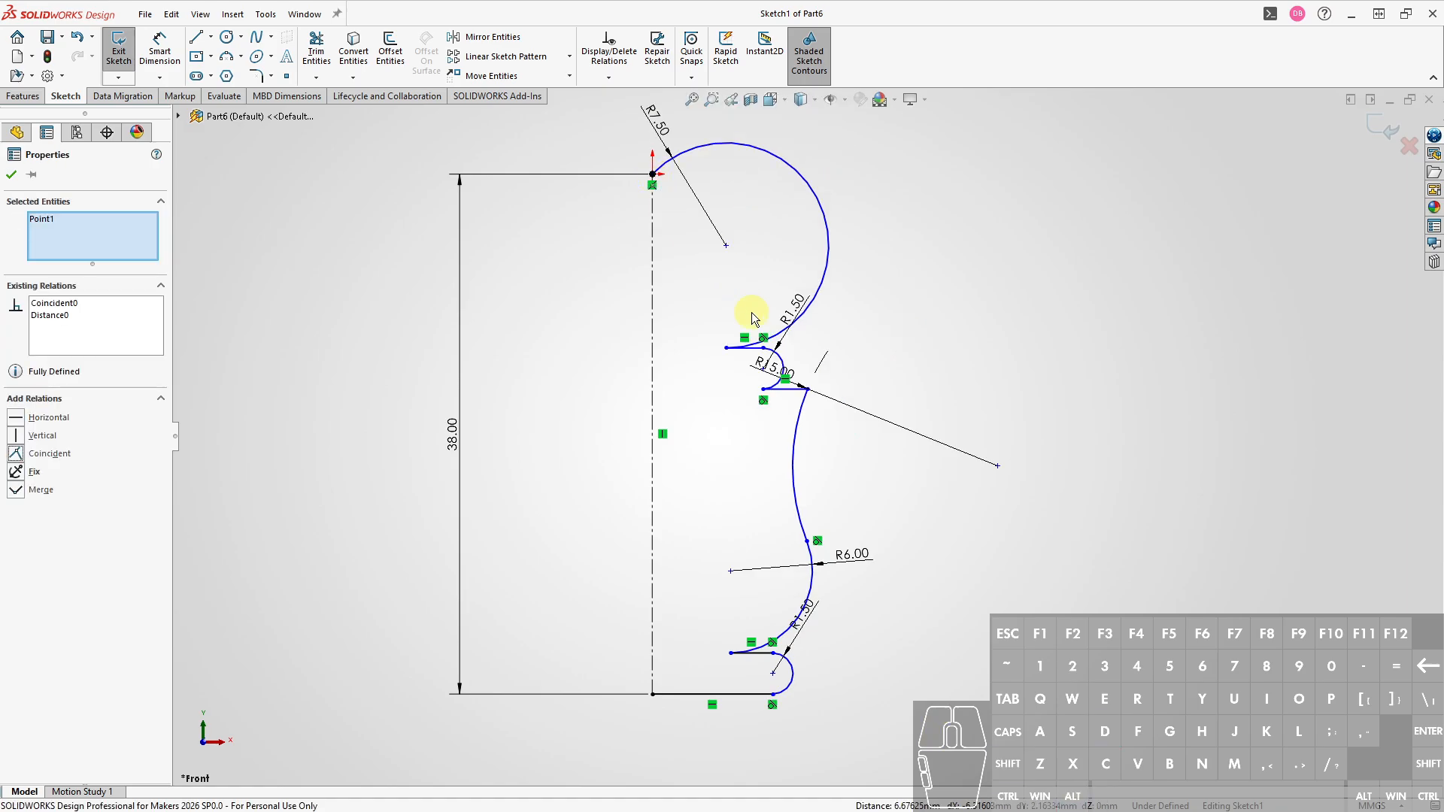
# - Move the collar's lower inner corner inward to about 5.3 mm from the centreline
pyautogui.click(729, 403)
pyautogui.moveTo(807, 389); pyautogui.dragTo(730, 404)
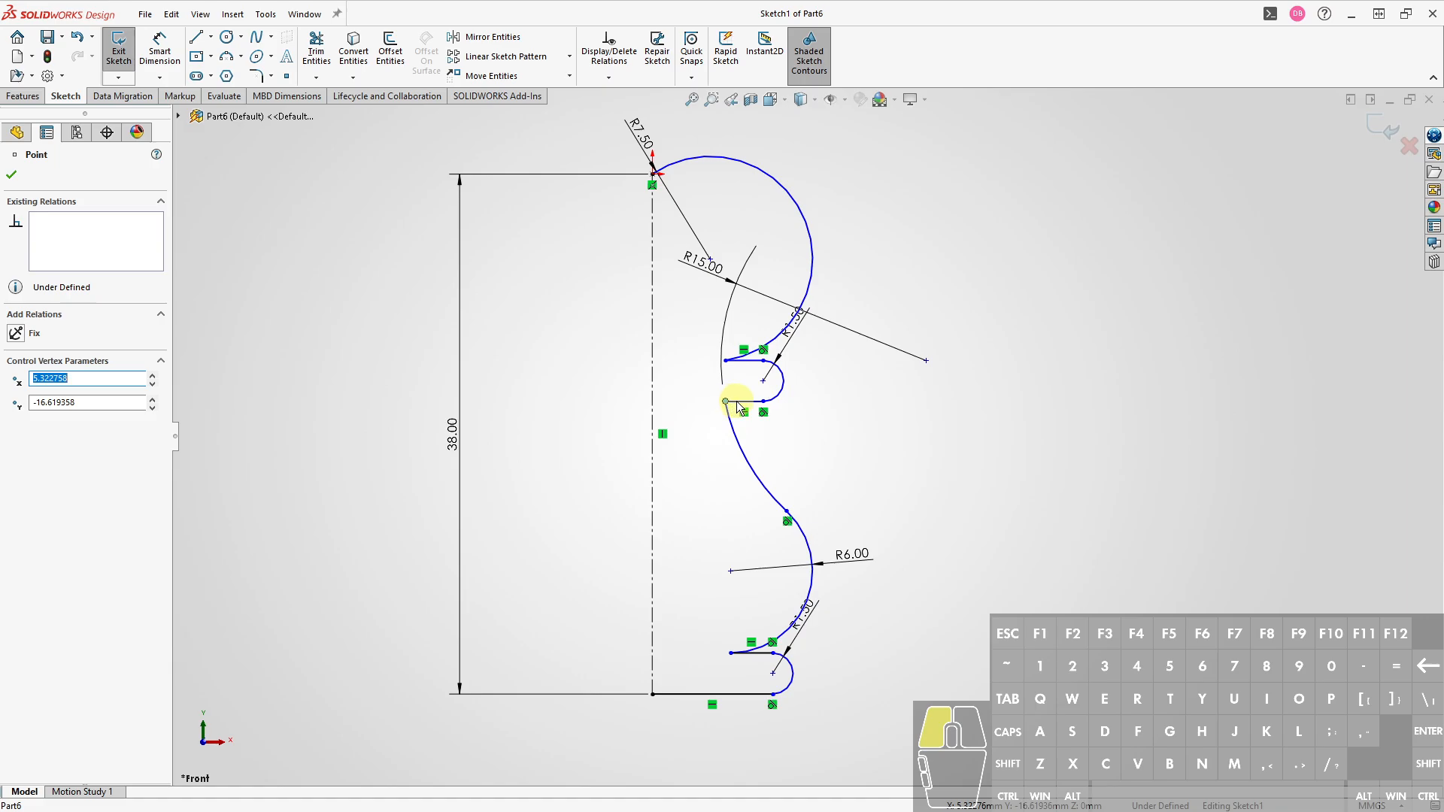
pyautogui.click(899, 450)
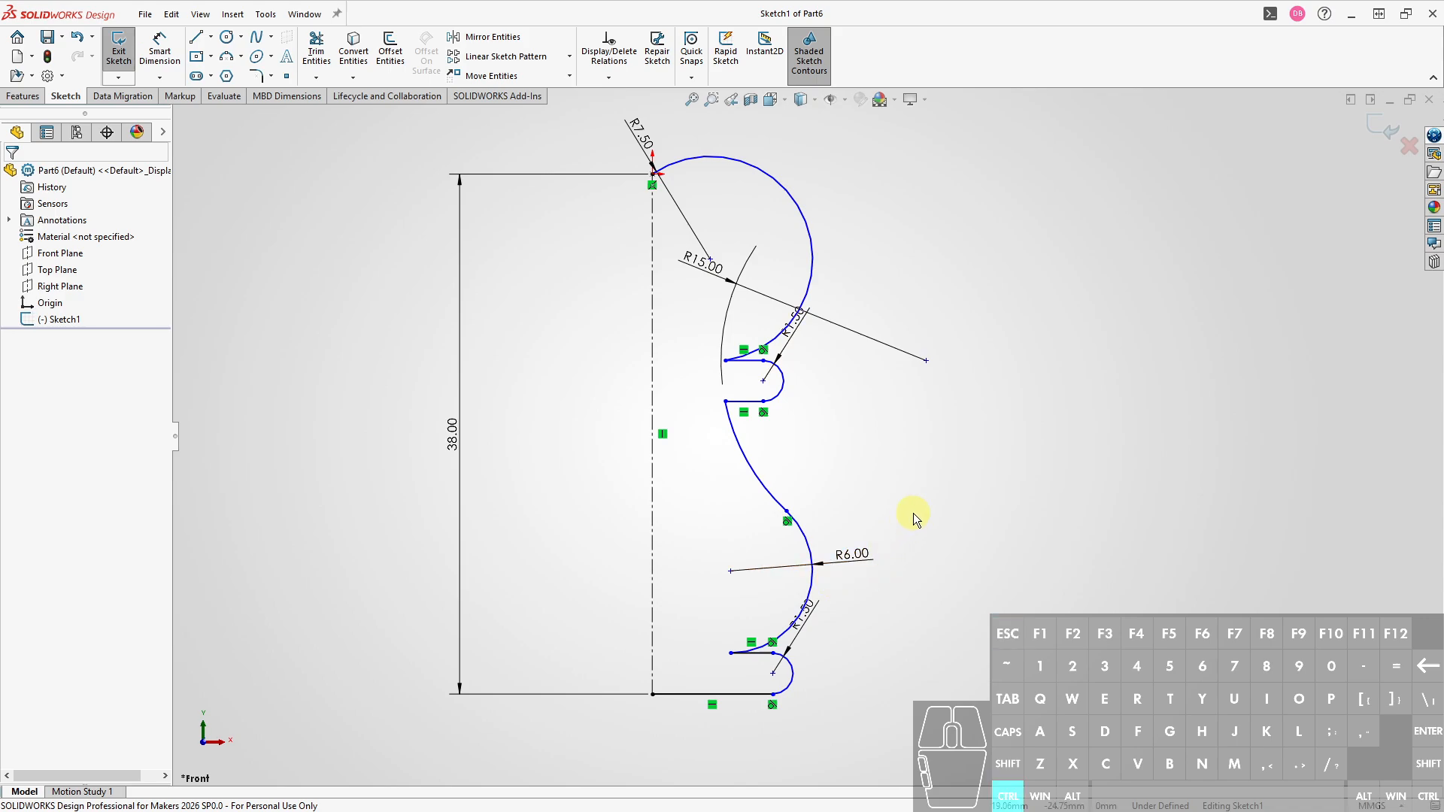
# - Make the centre point of the 7.5 mm head arc coincident with the vertical centreline
pyautogui.hotkey('ctrl', 'd')
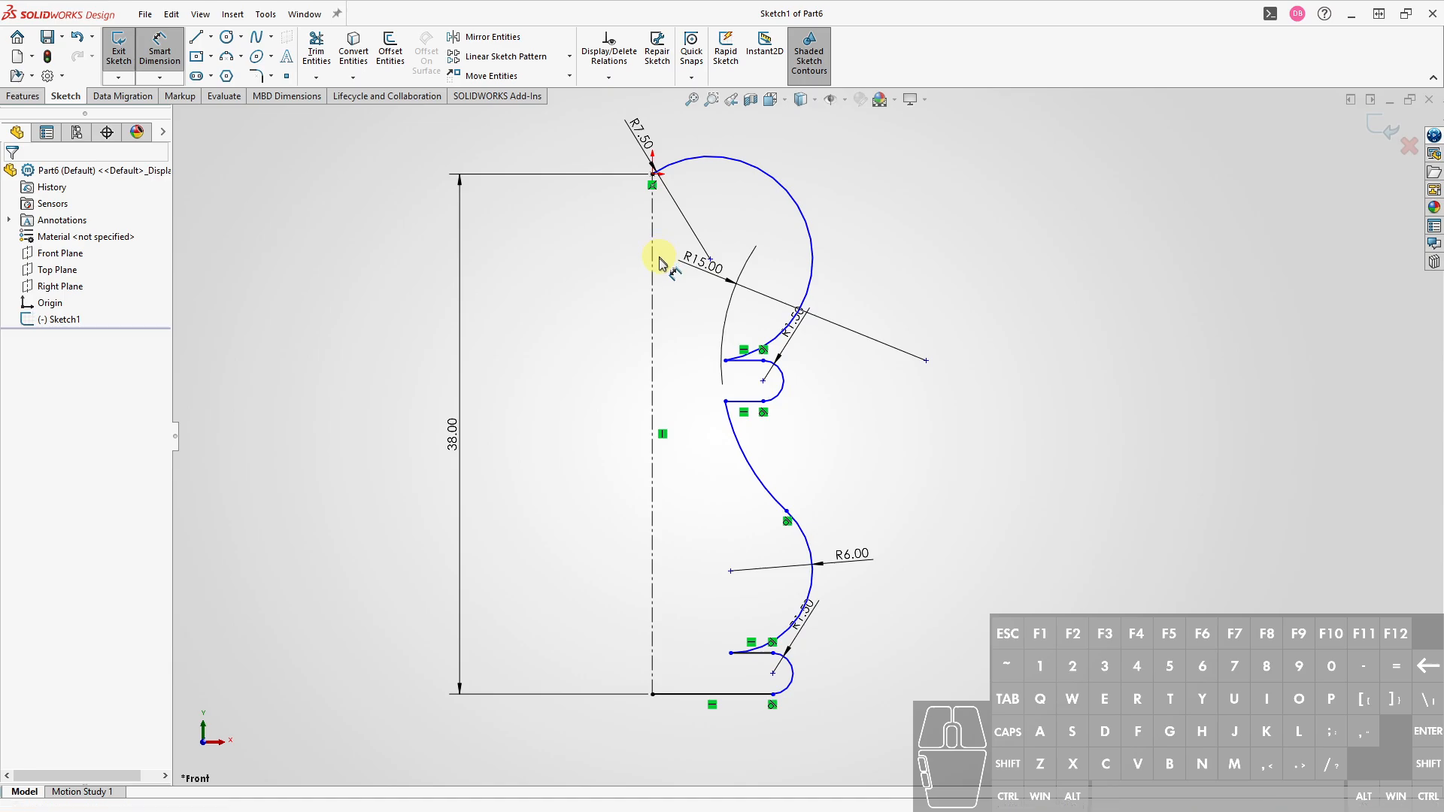
pyautogui.press('Escape')
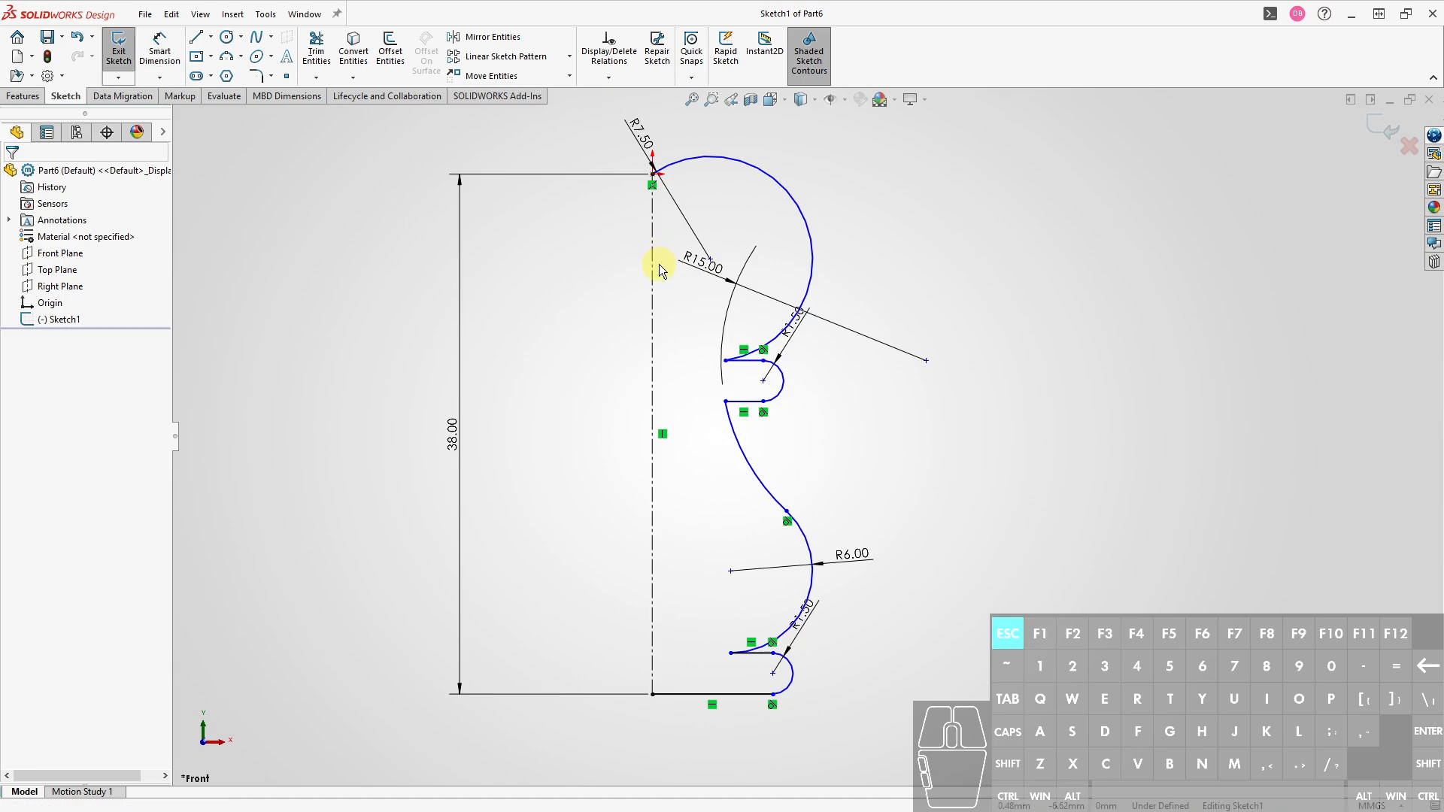
pyautogui.click(679, 172)
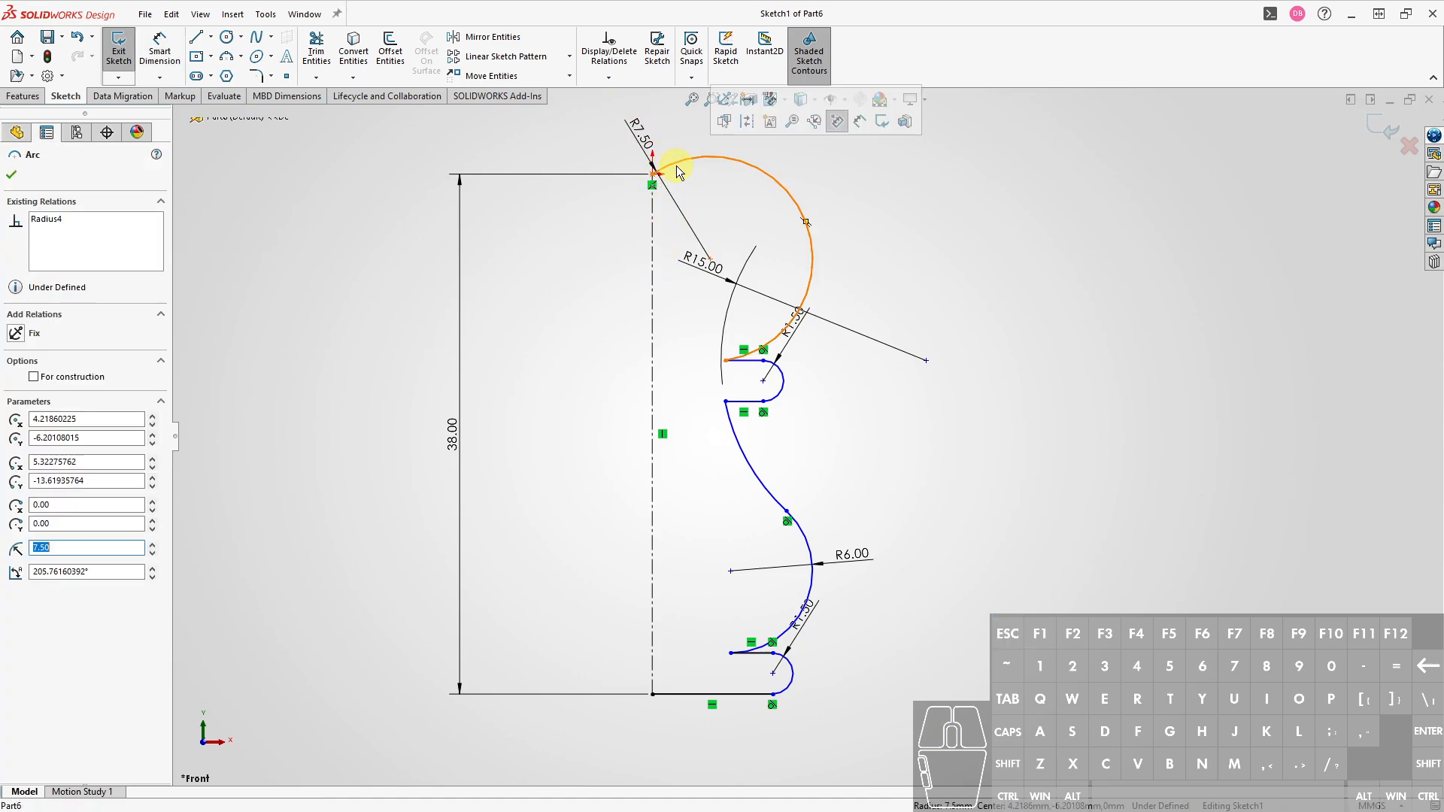
pyautogui.click(711, 263)
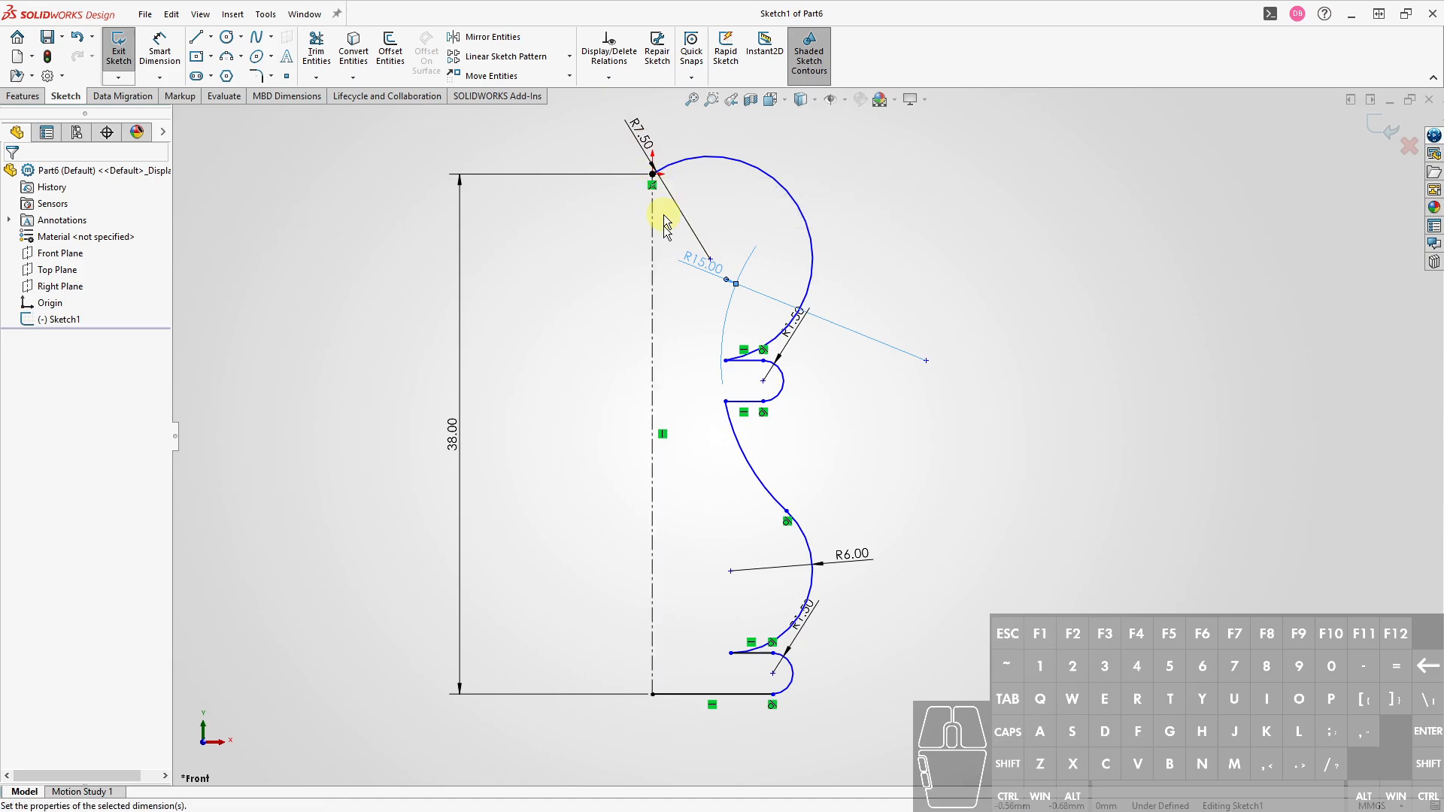
pyautogui.click(700, 298)
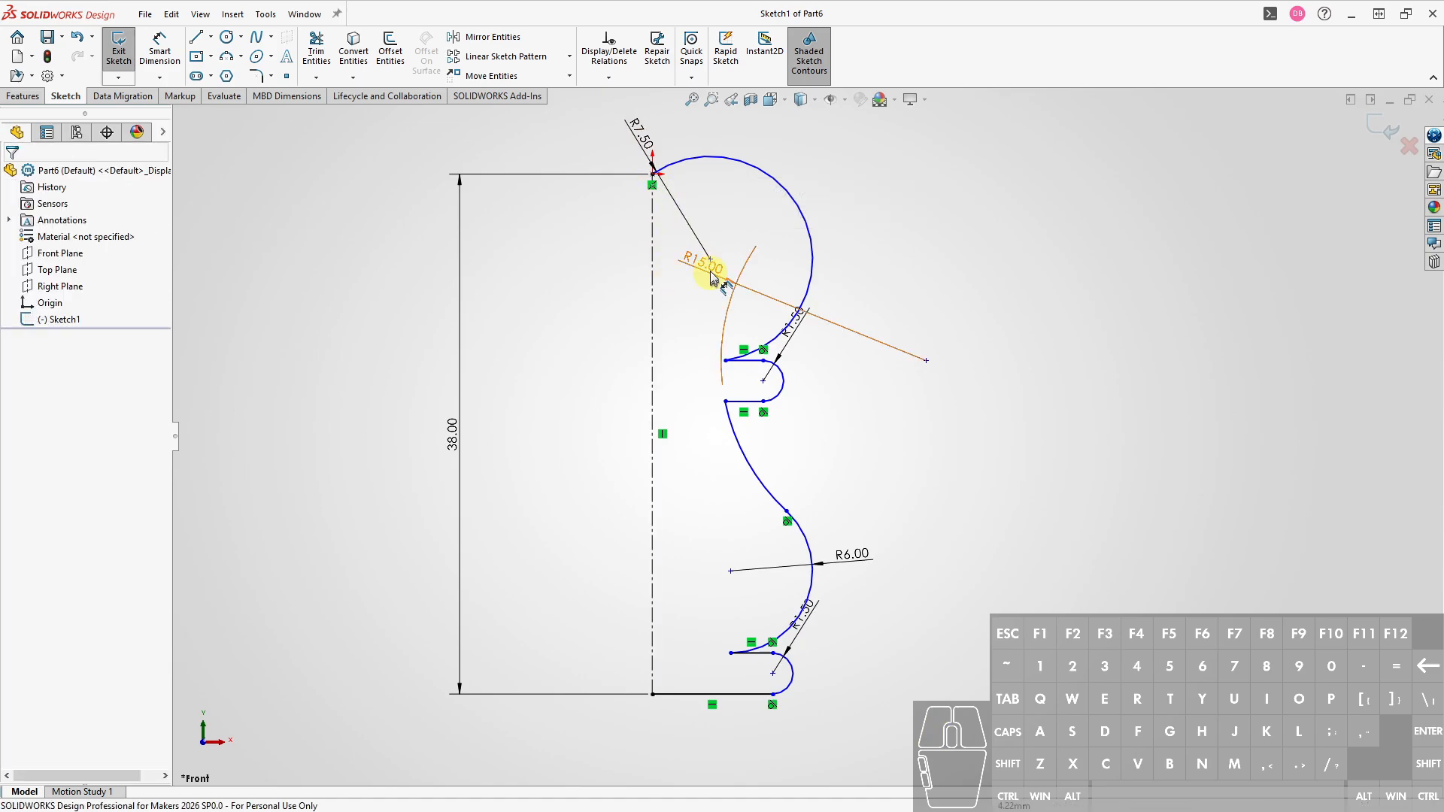
pyautogui.scroll(-5, 711, 263)
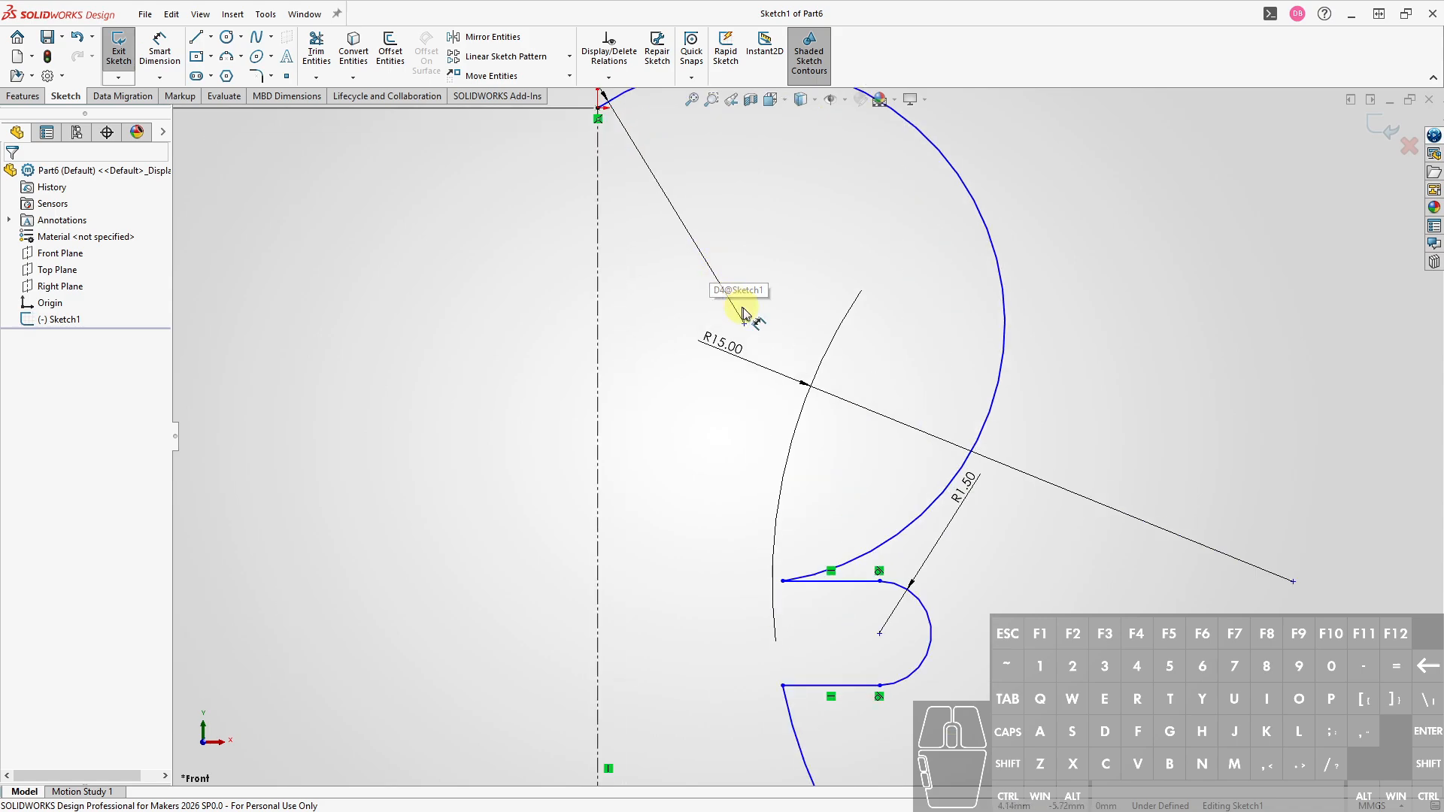
pyautogui.click(744, 324)
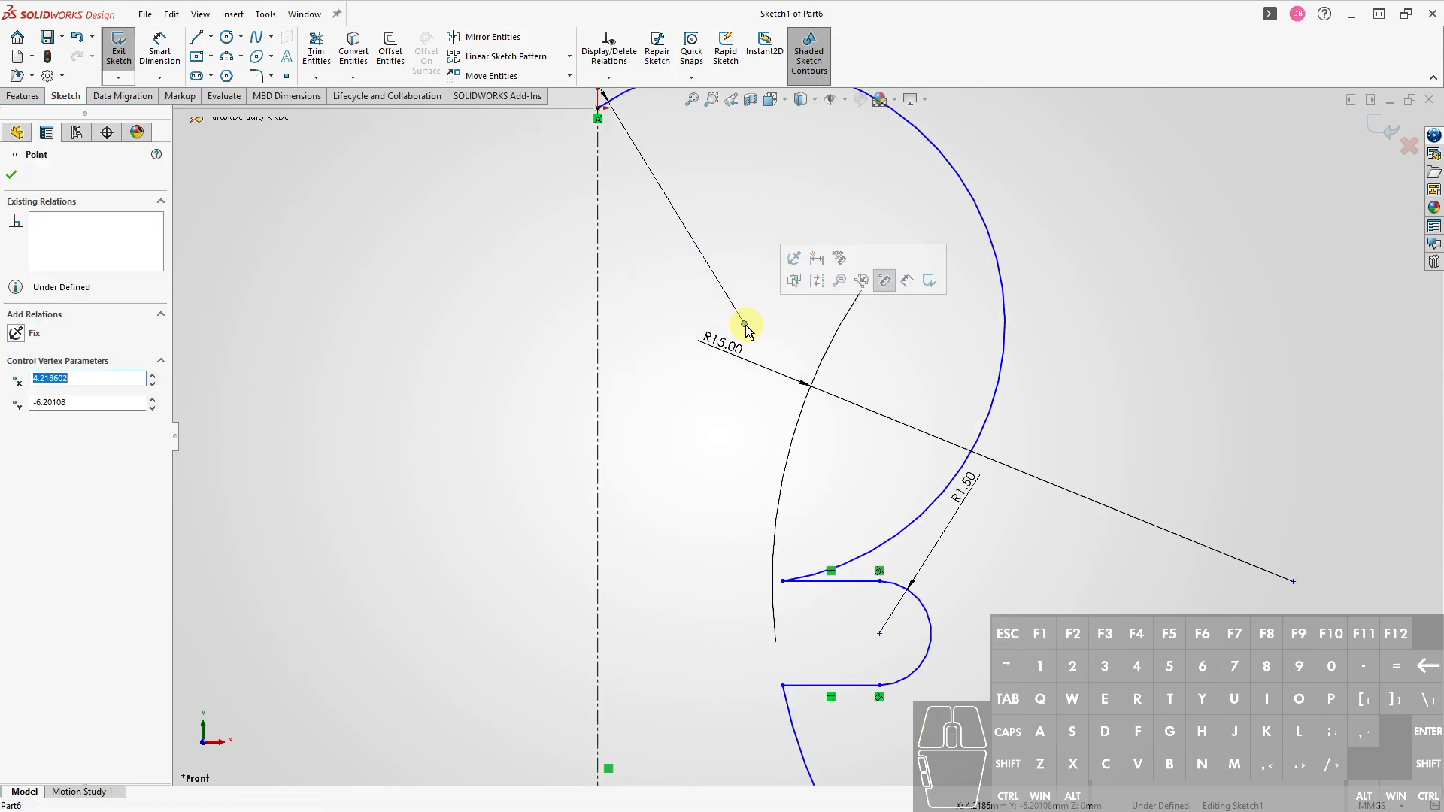
pyautogui.click(599, 327)
pyautogui.hotkey('alt', 'd')
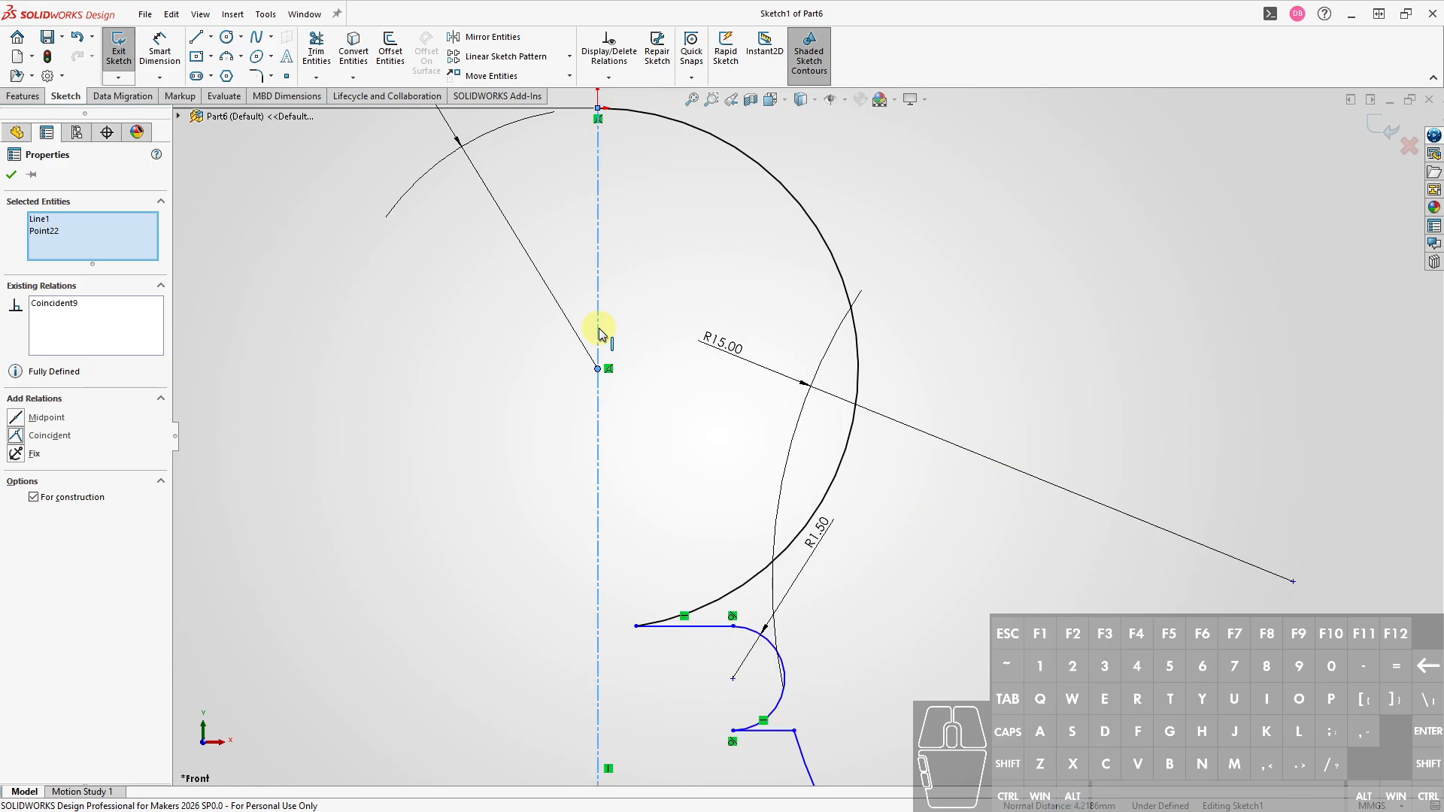
pyautogui.press('Escape')
# - Reposition the 15 mm, both 1.5 mm and the 7.5 mm radius dimensions clear of the profile on its outer side
pyautogui.scroll(3, 674, 276)
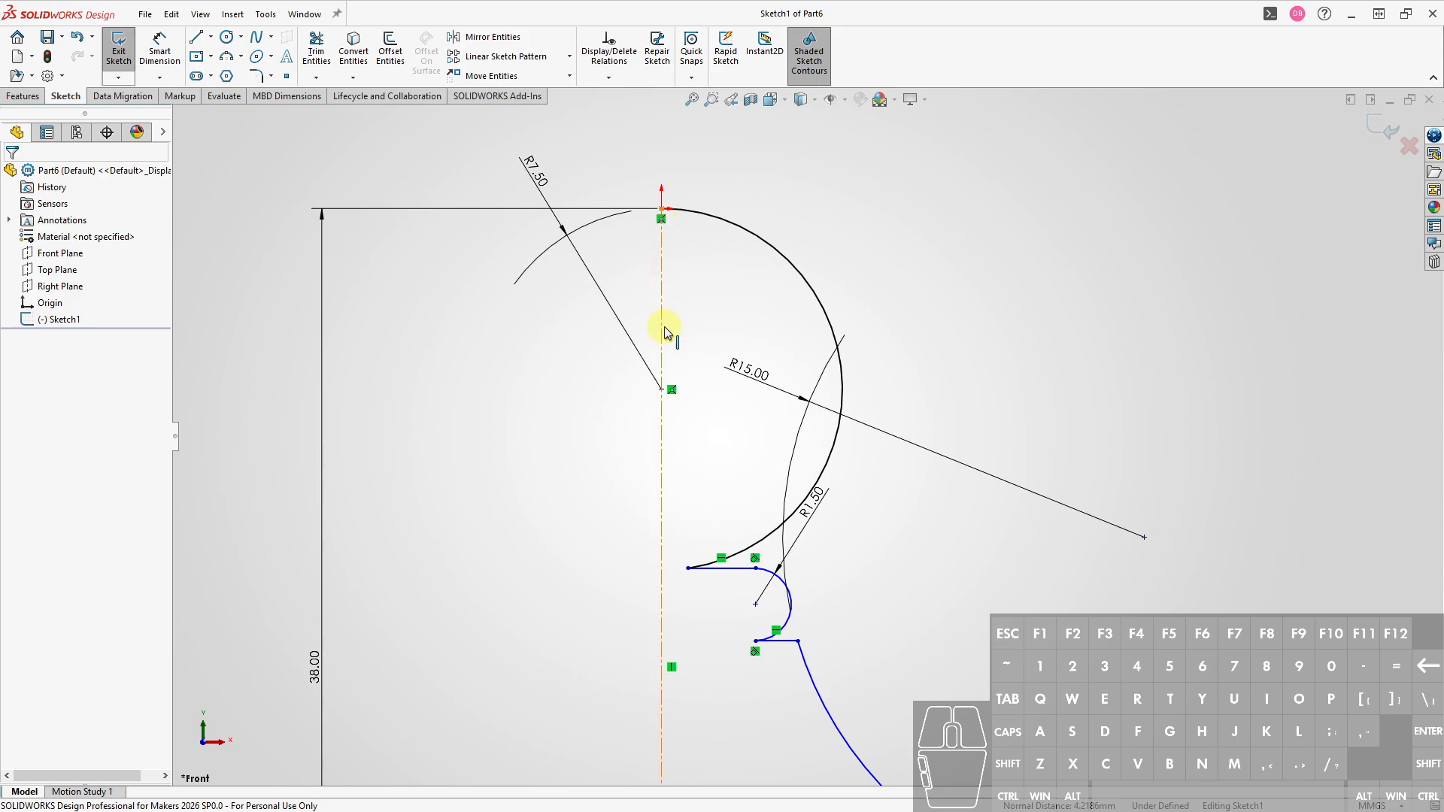
pyautogui.scroll(3, 982, 432)
pyautogui.keyDown('ctrl'); pyautogui.moveTo(935, 558); pyautogui.dragTo(924, 478, button='middle'); pyautogui.keyUp('ctrl')
pyautogui.moveTo(769, 316); pyautogui.dragTo(872, 485)
pyautogui.moveTo(793, 400); pyautogui.dragTo(835, 412)
pyautogui.moveTo(865, 687); pyautogui.dragTo(912, 715)
pyautogui.click(1015, 484)
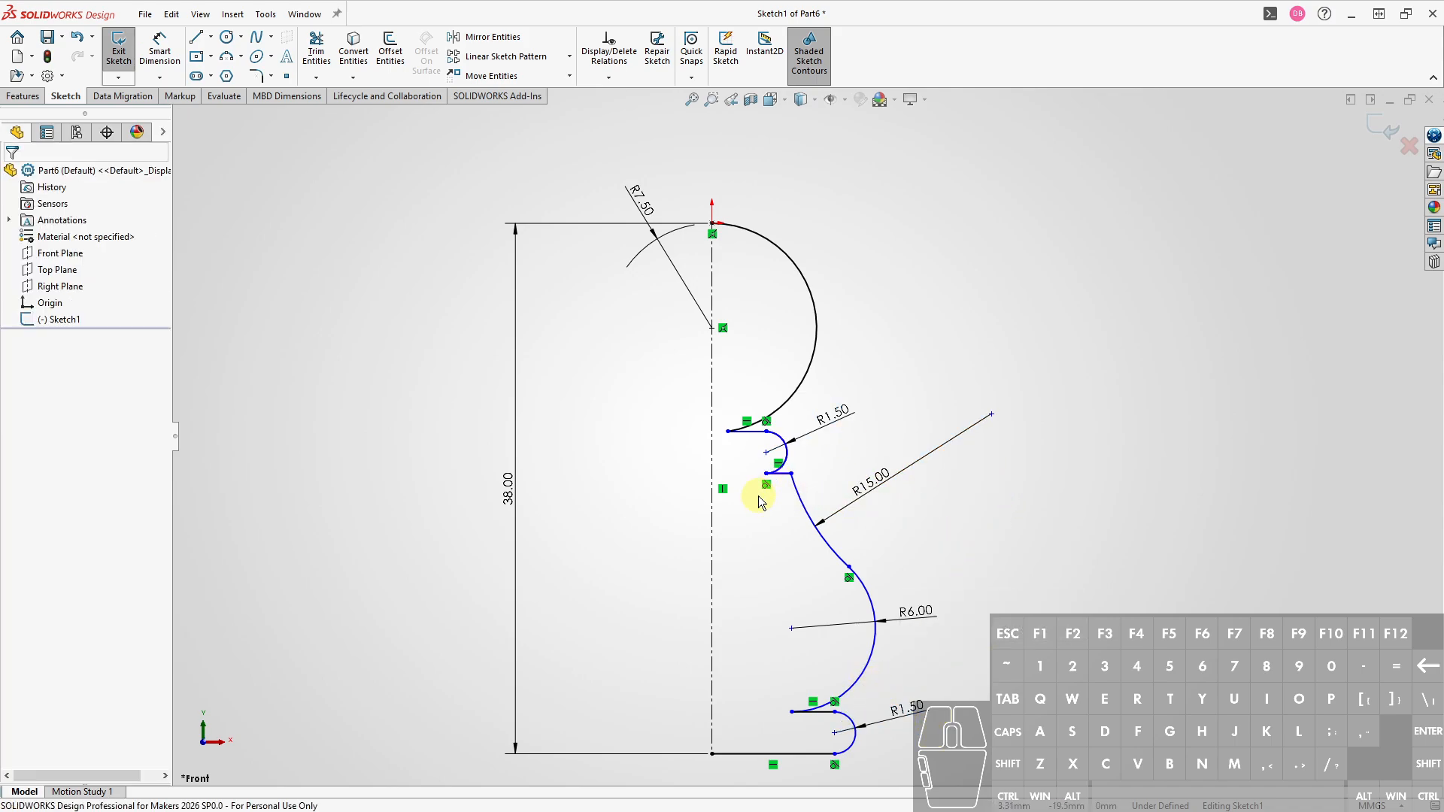
pyautogui.moveTo(651, 202); pyautogui.dragTo(841, 197)
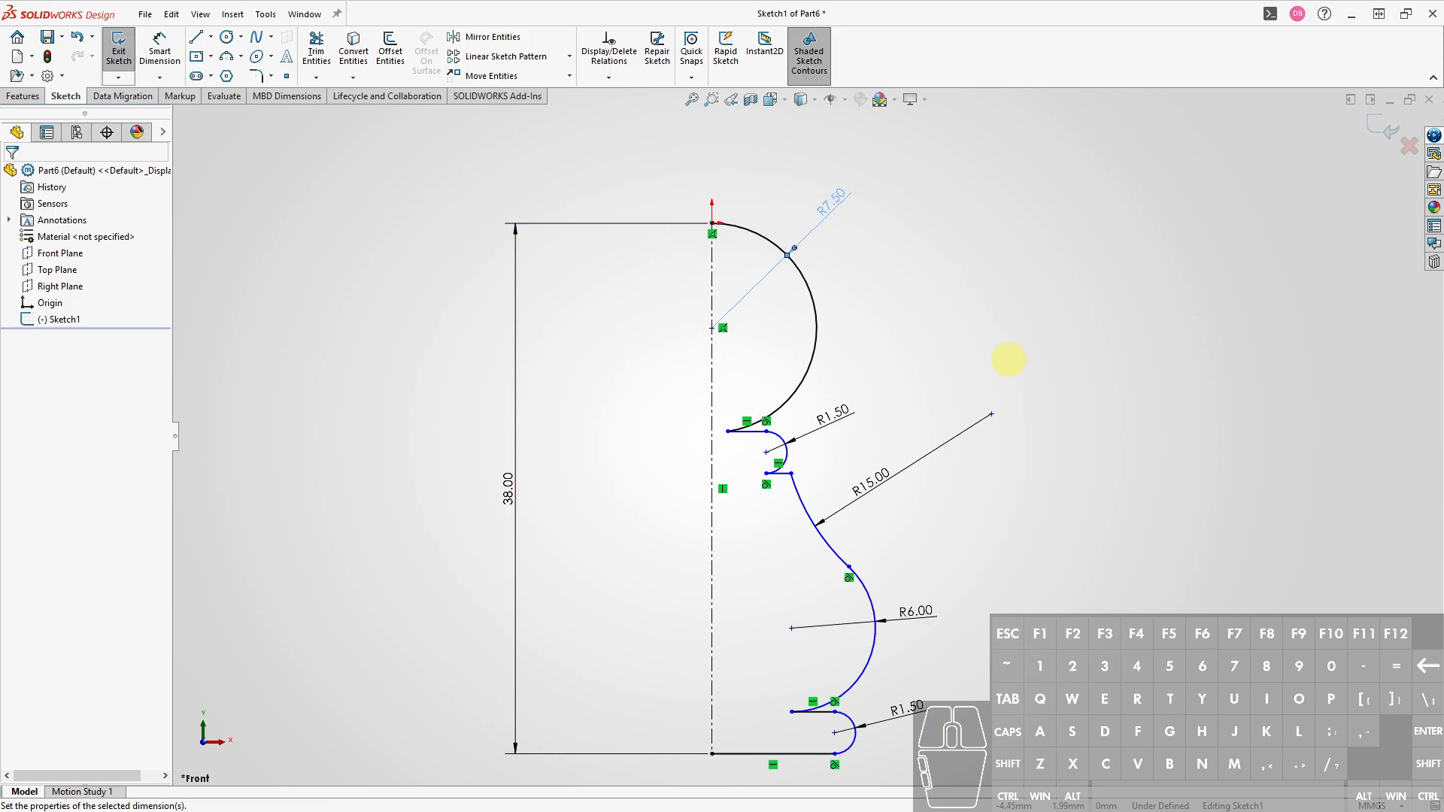
pyautogui.click(1021, 377)
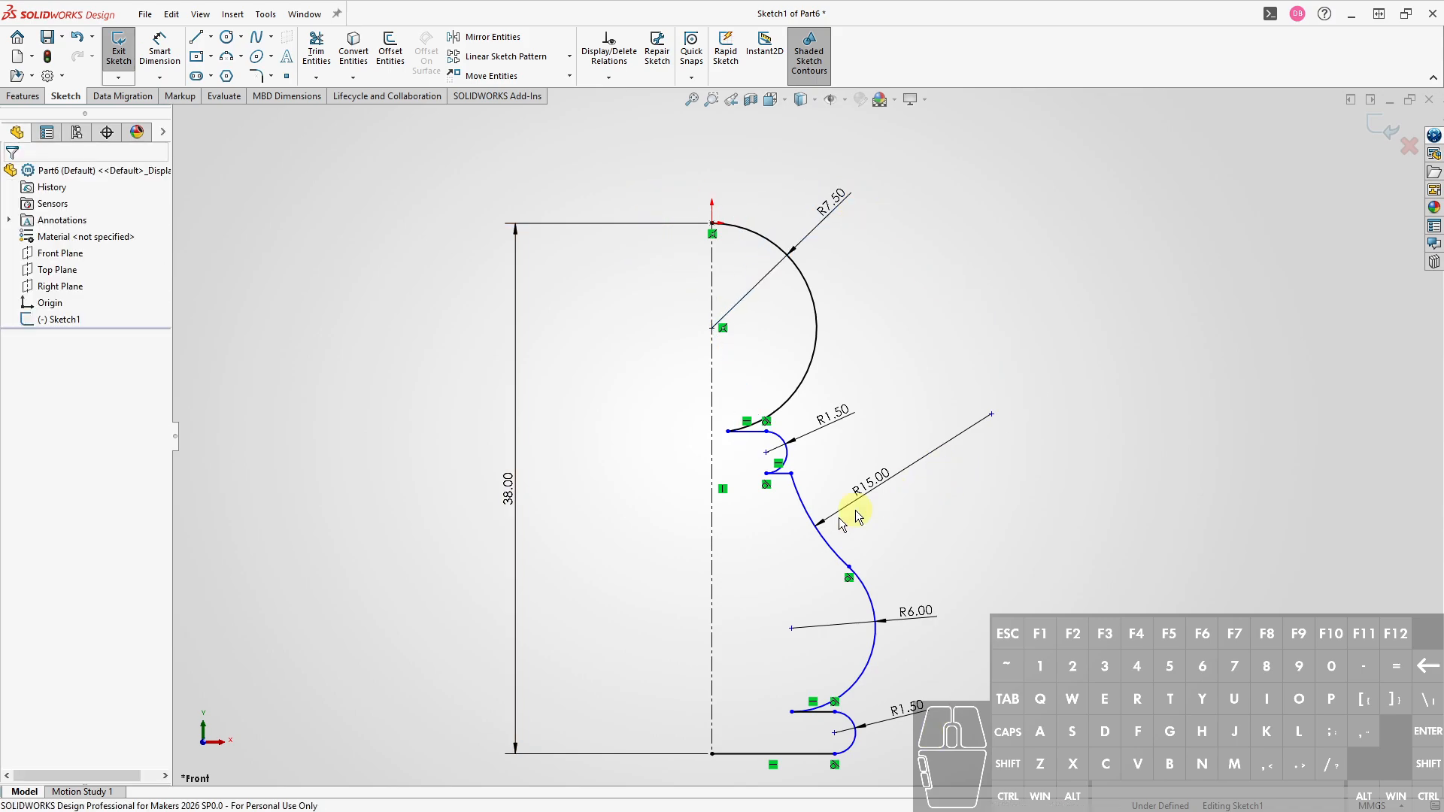
# - Add a doubled (diametric) dimension of 8 mm from the collar arc's lower endpoint across the centreline, placed above the head
pyautogui.moveTo(760, 590)
pyautogui.keyDown('ctrl'); pyautogui.mouseDown(button='middle')
pyautogui.moveTo(774, 565)
pyautogui.moveTo(743, 513)
pyautogui.mouseUp(button='middle'); pyautogui.keyUp('ctrl')
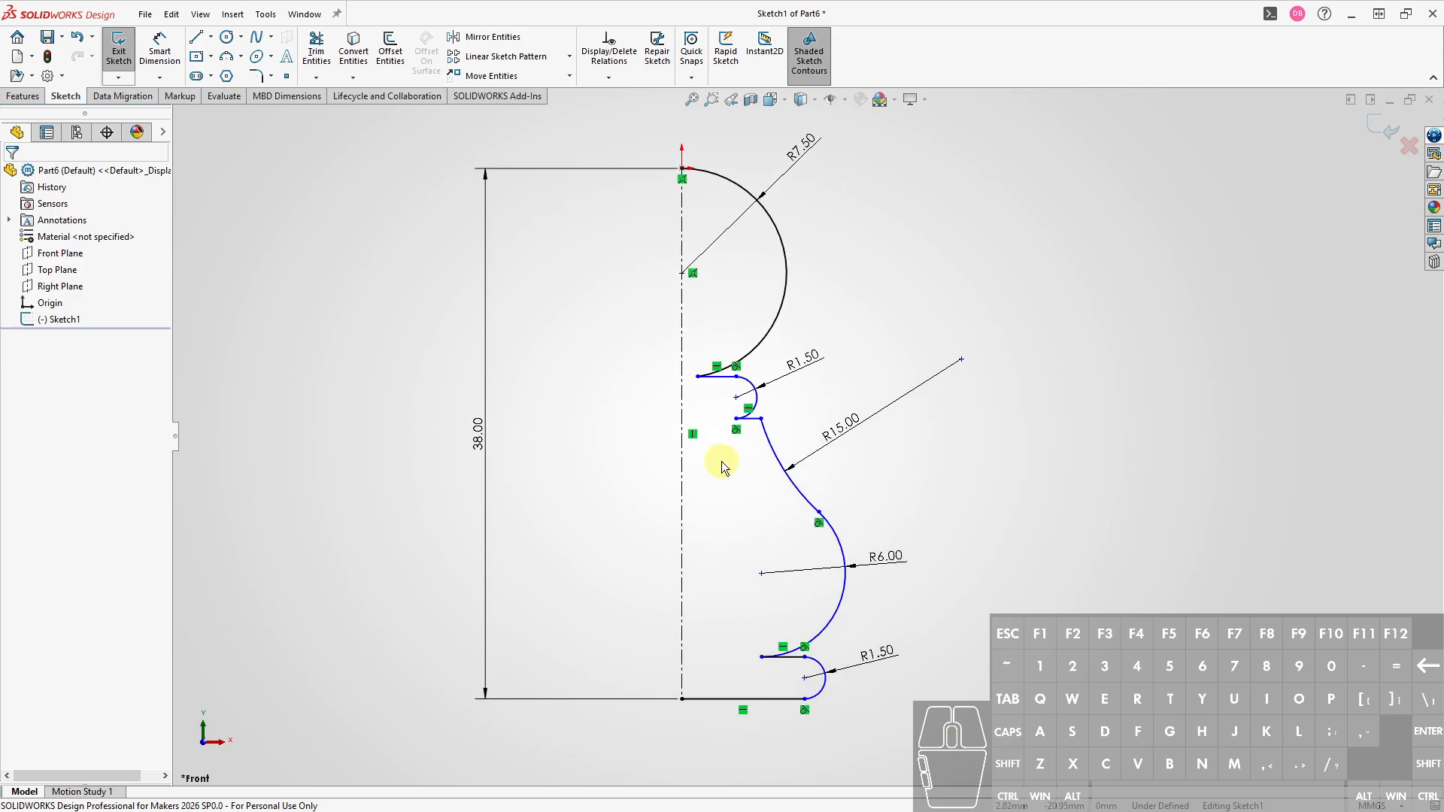
pyautogui.hotkey('ctrl', 'd')
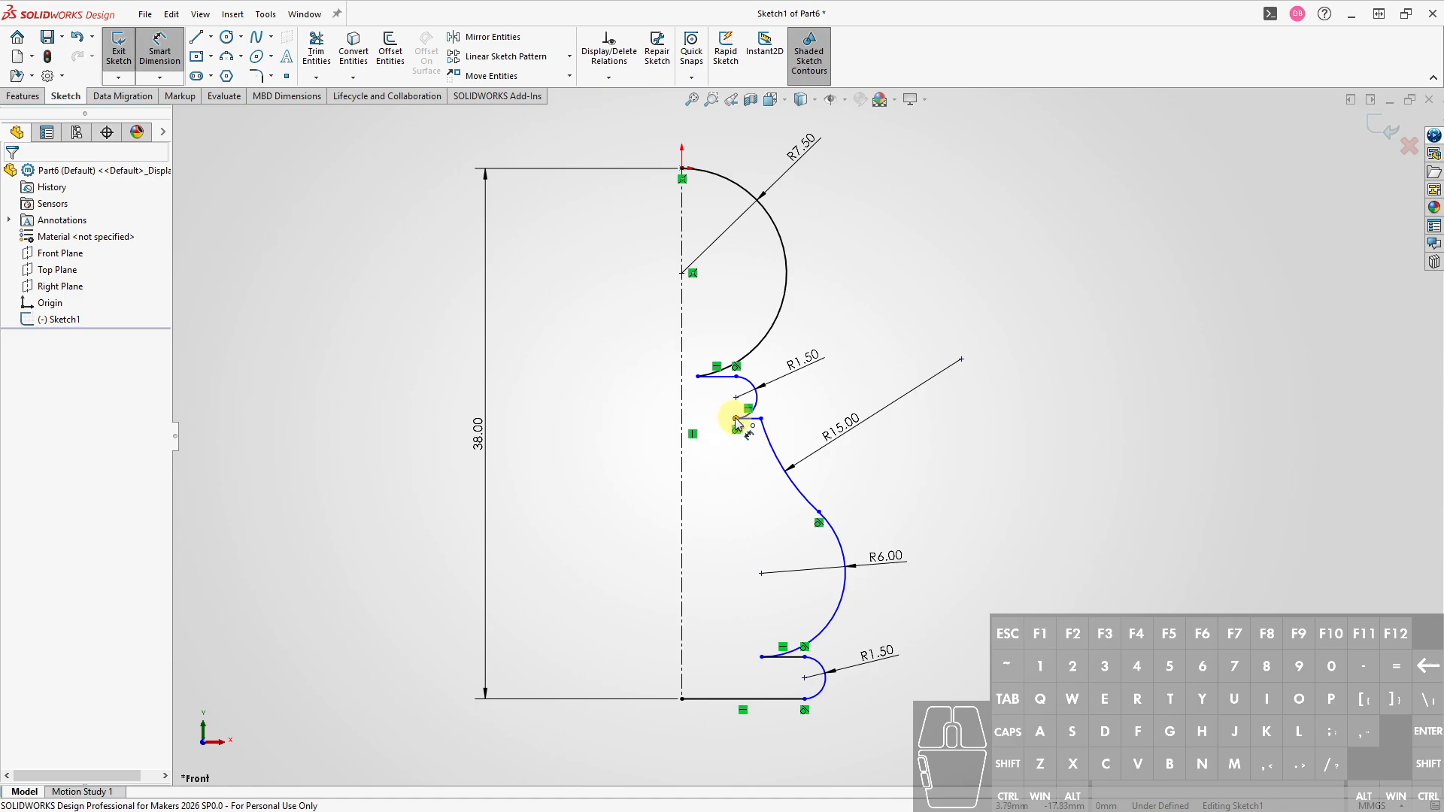
pyautogui.press('Escape')
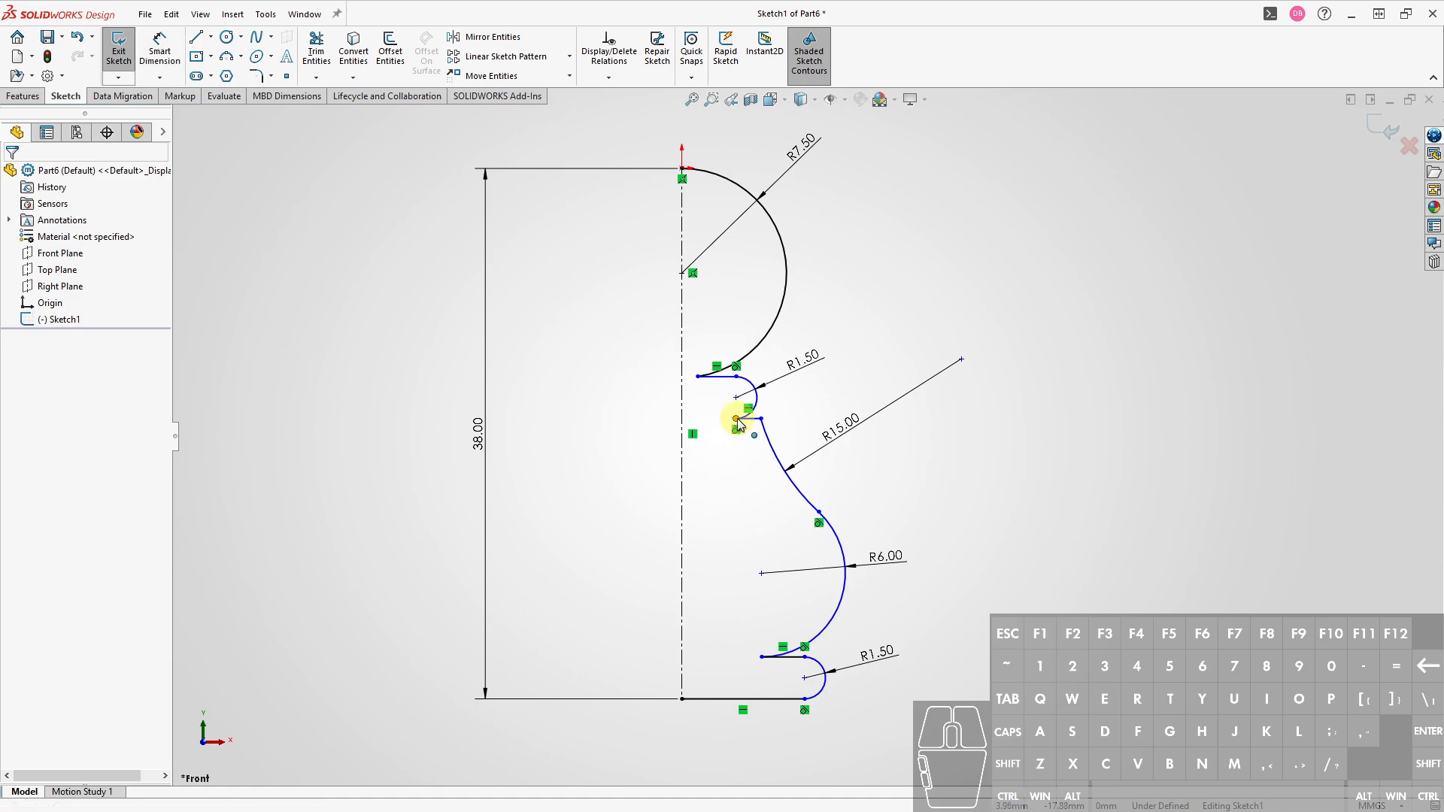
pyautogui.hotkey('ctrl', 'd')
pyautogui.click(736, 418)
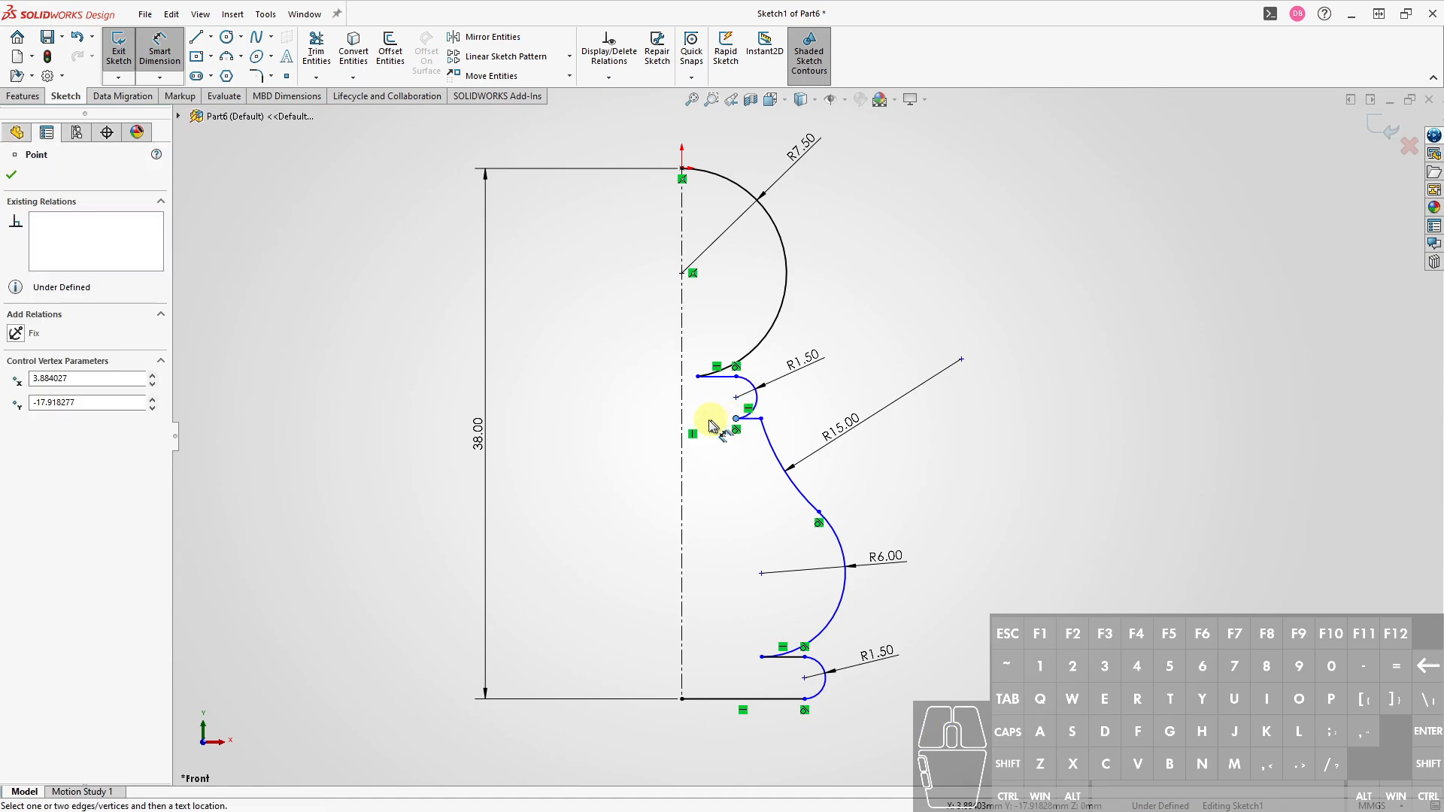
pyautogui.click(682, 424)
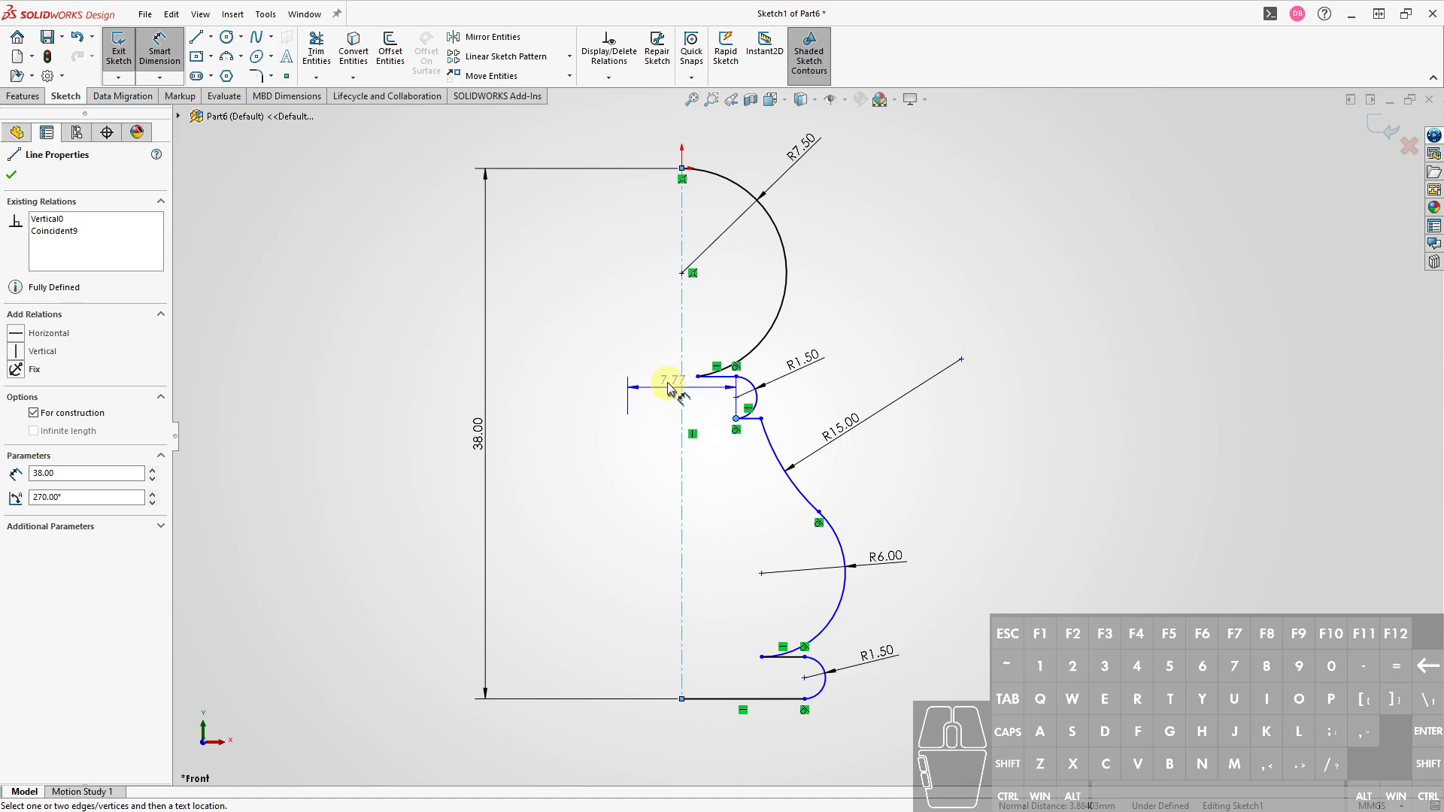
pyautogui.click(666, 138)
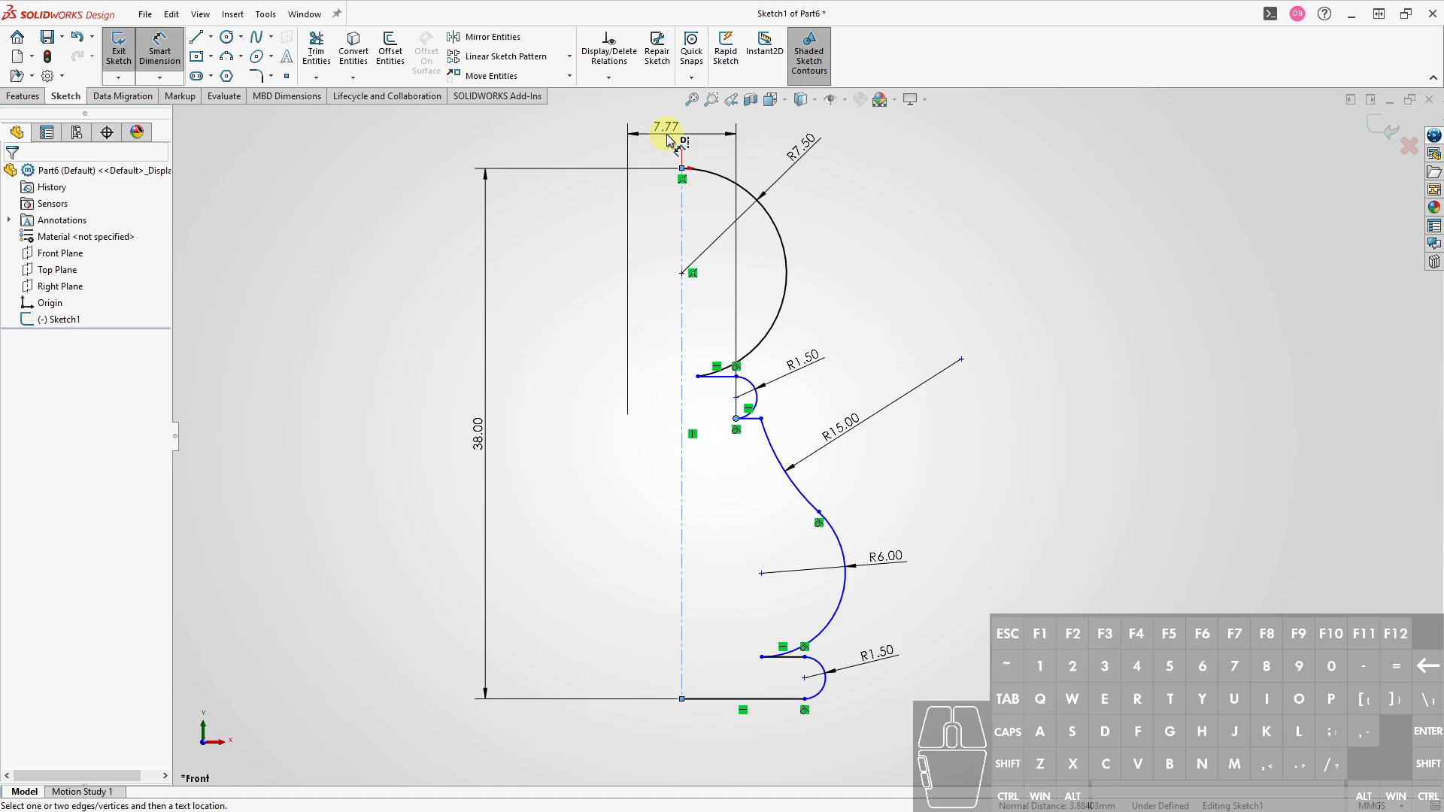
pyautogui.write('8.00mm')
pyautogui.press('Return')
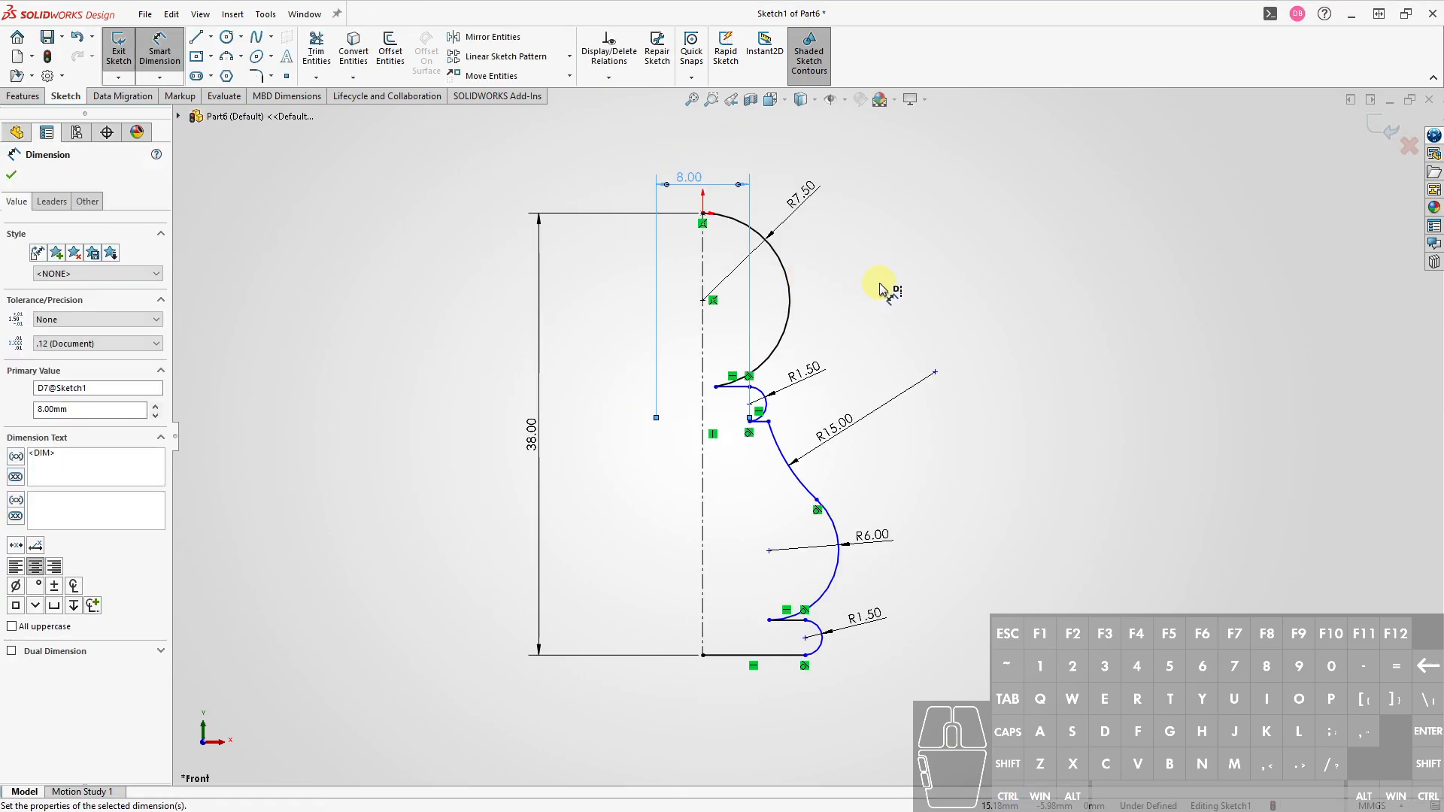
pyautogui.press('Escape')
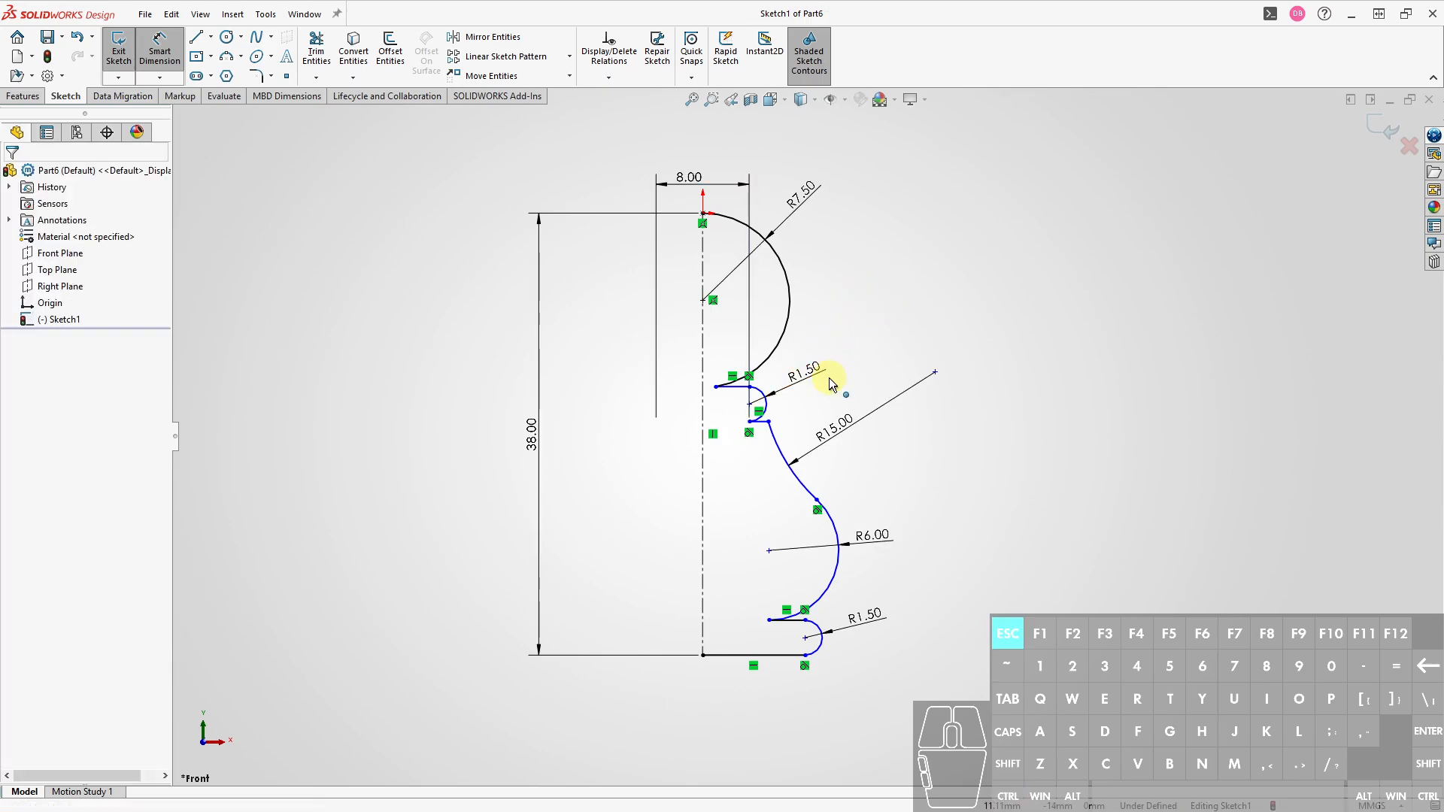
pyautogui.hotkey('ctrl', 'd')
pyautogui.click(750, 404)
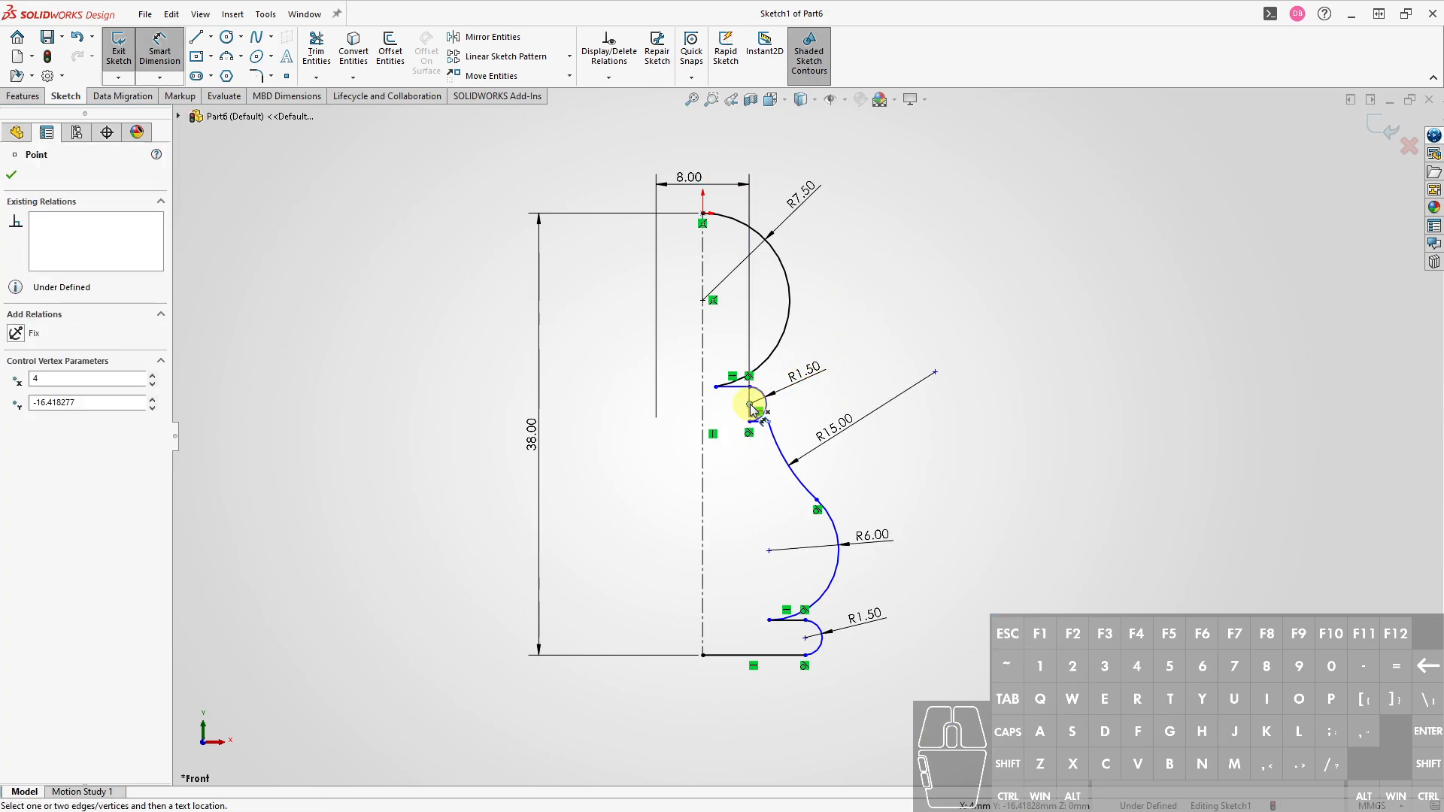
pyautogui.click(702, 409)
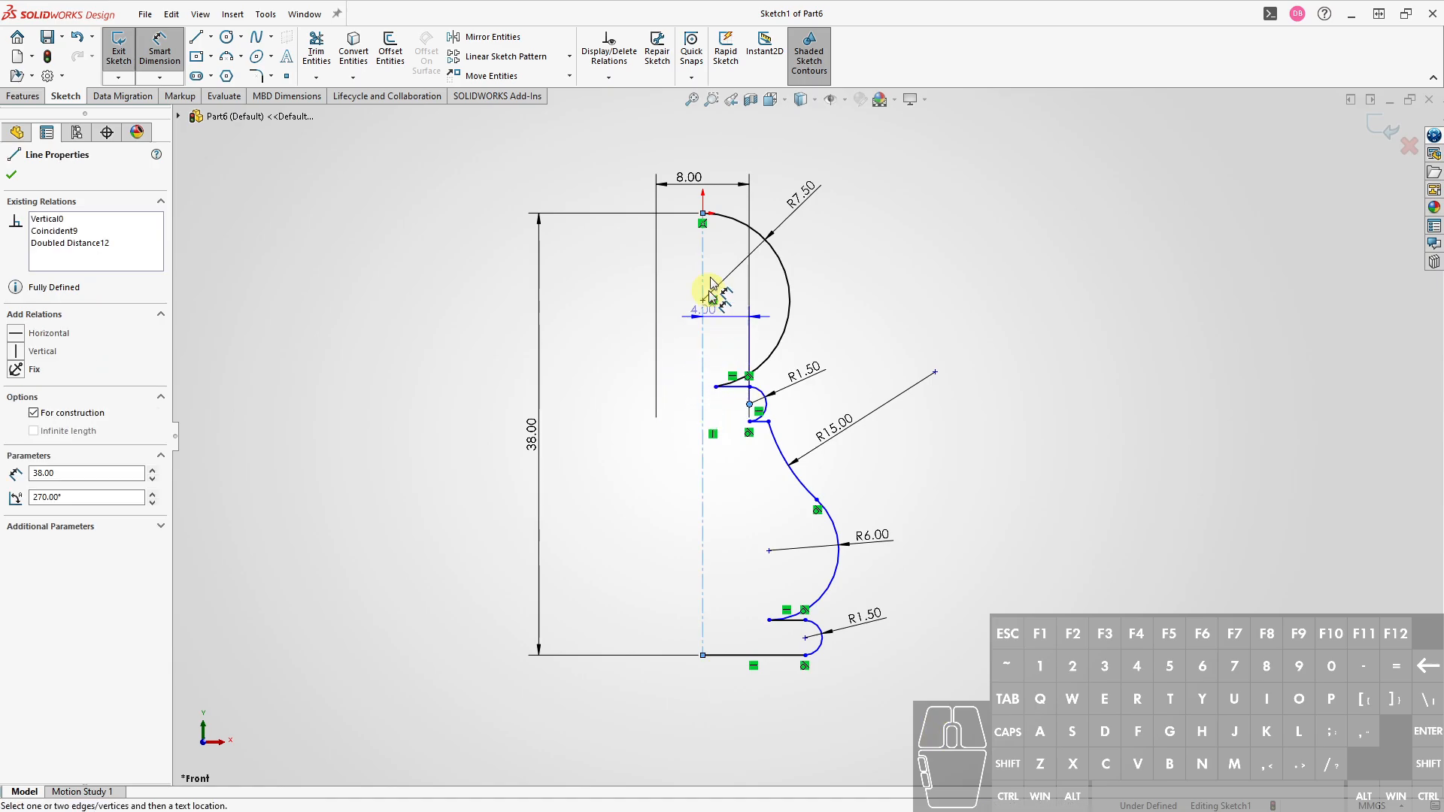
pyautogui.click(663, 132)
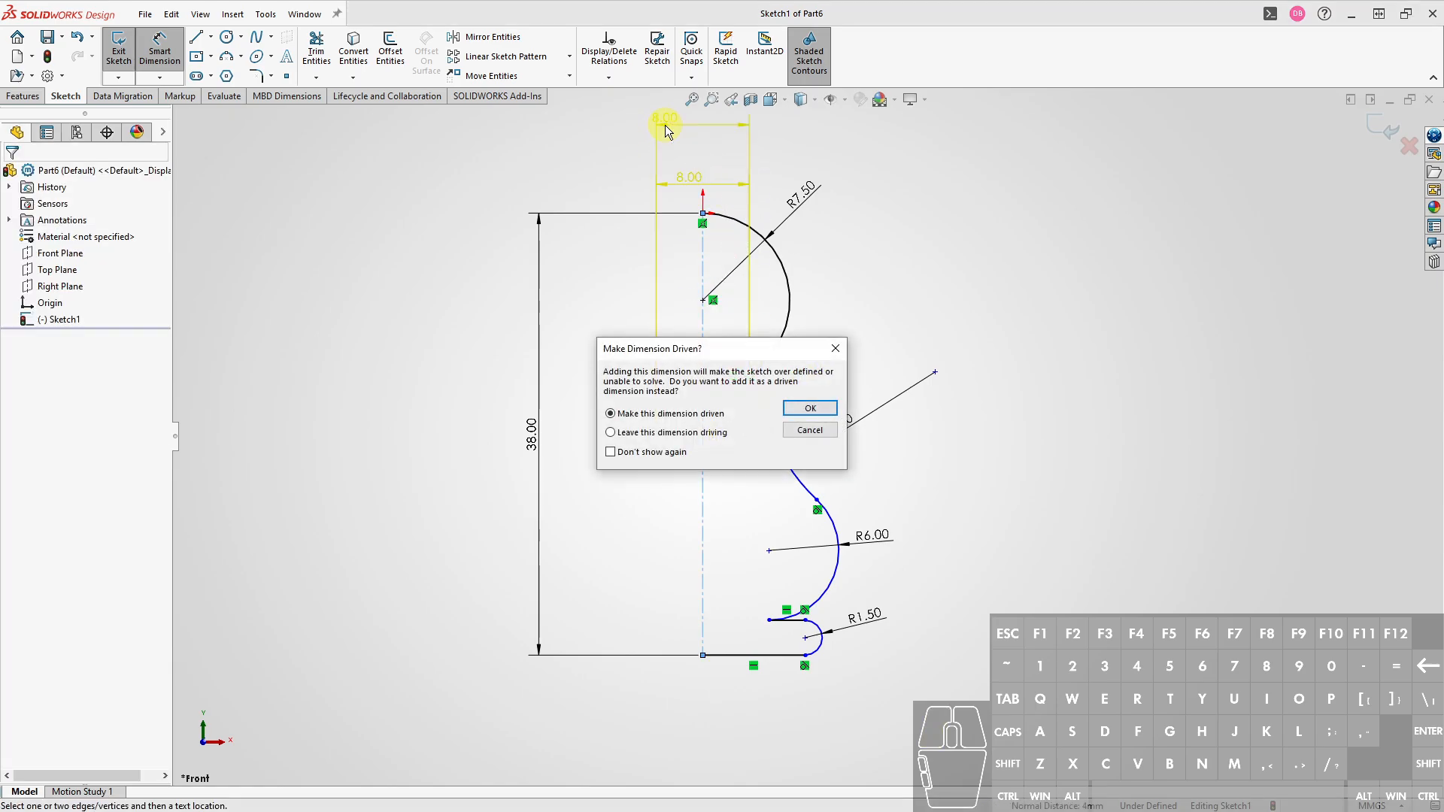
pyautogui.press('Escape')
pyautogui.hotkey('ctrl', 'z')
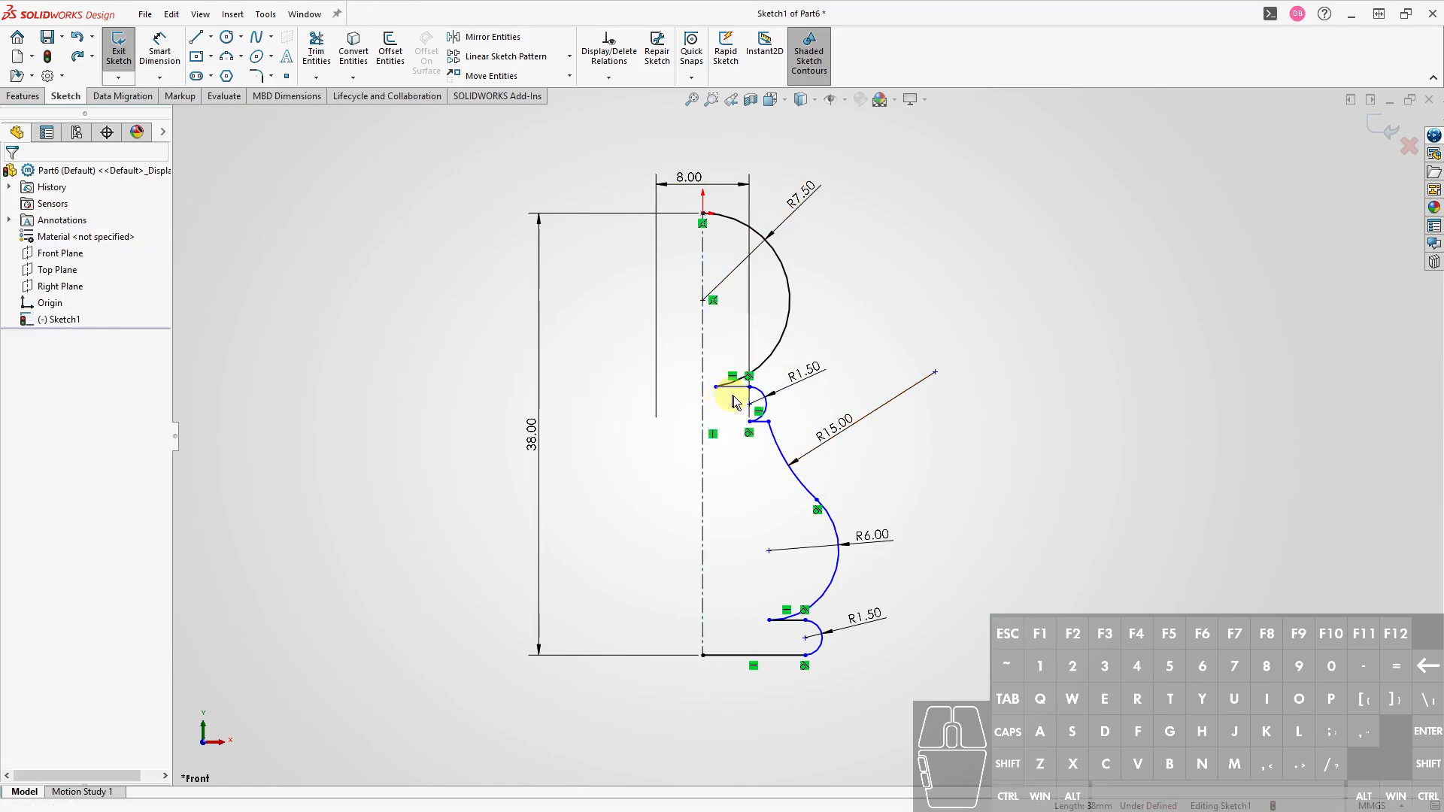
# - Set the collar arc's diametric dimension to 13 mm
pyautogui.doubleClick(693, 177)
pyautogui.write('13')
pyautogui.press('Return')
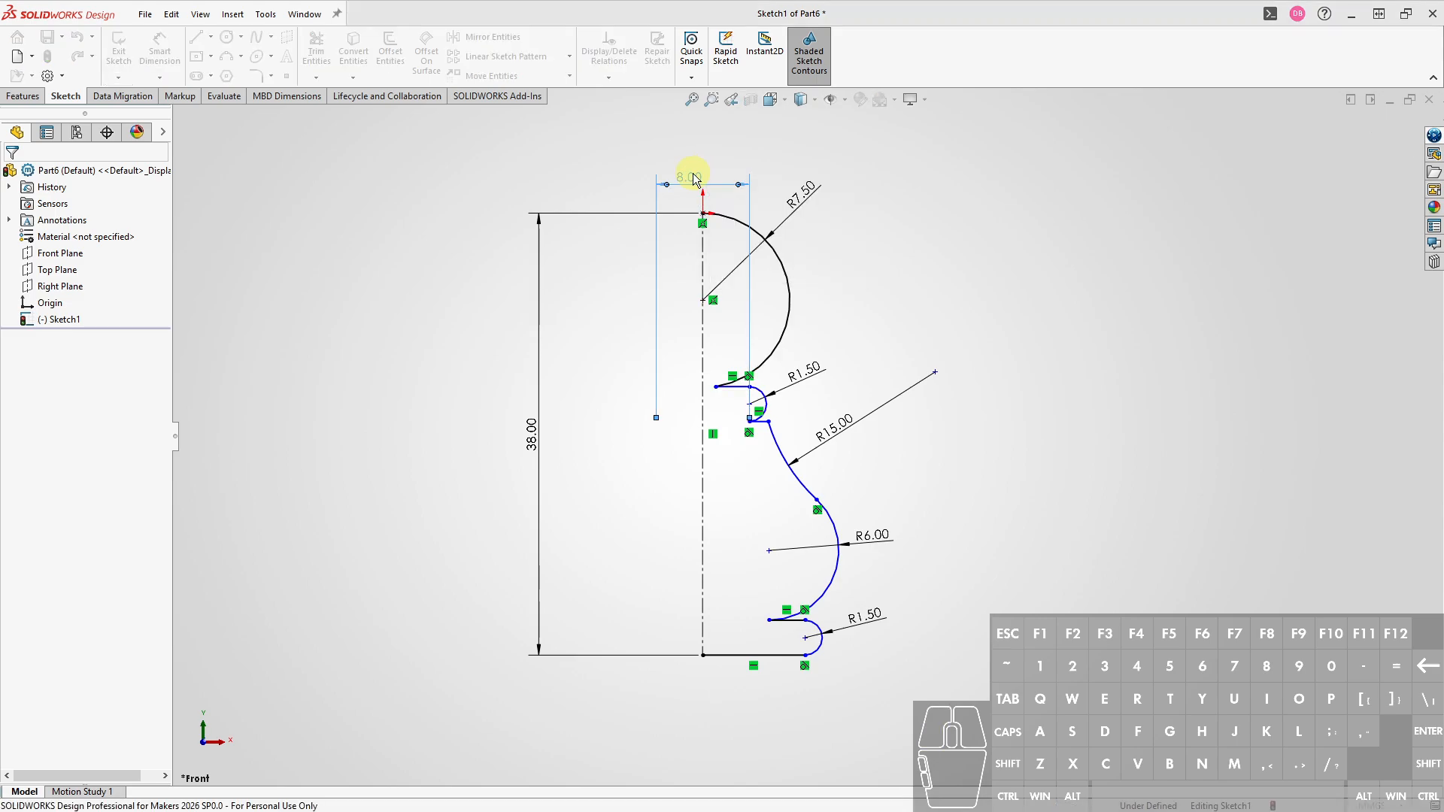
pyautogui.press('Escape')
pyautogui.press('d')
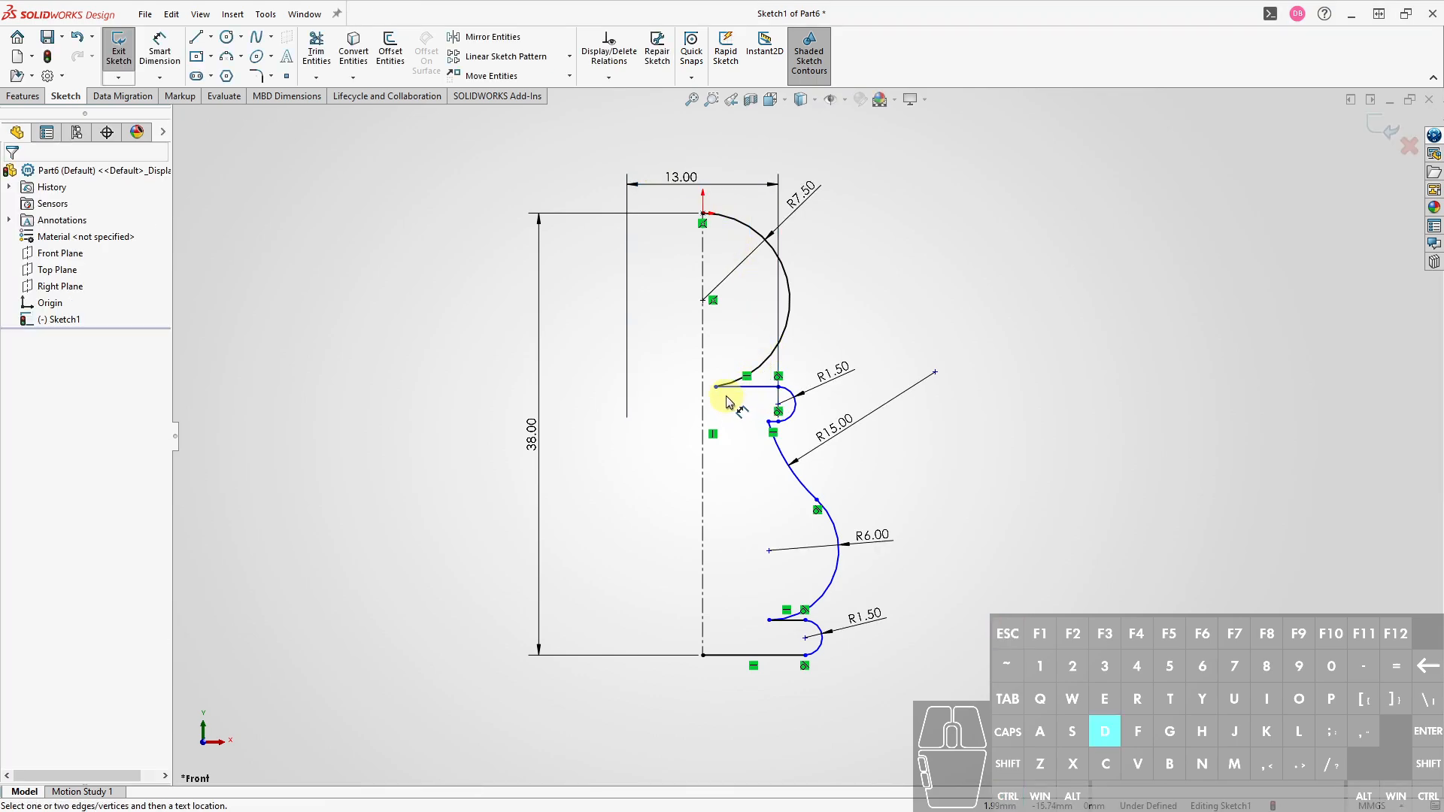
pyautogui.click(712, 389)
pyautogui.press('Escape')
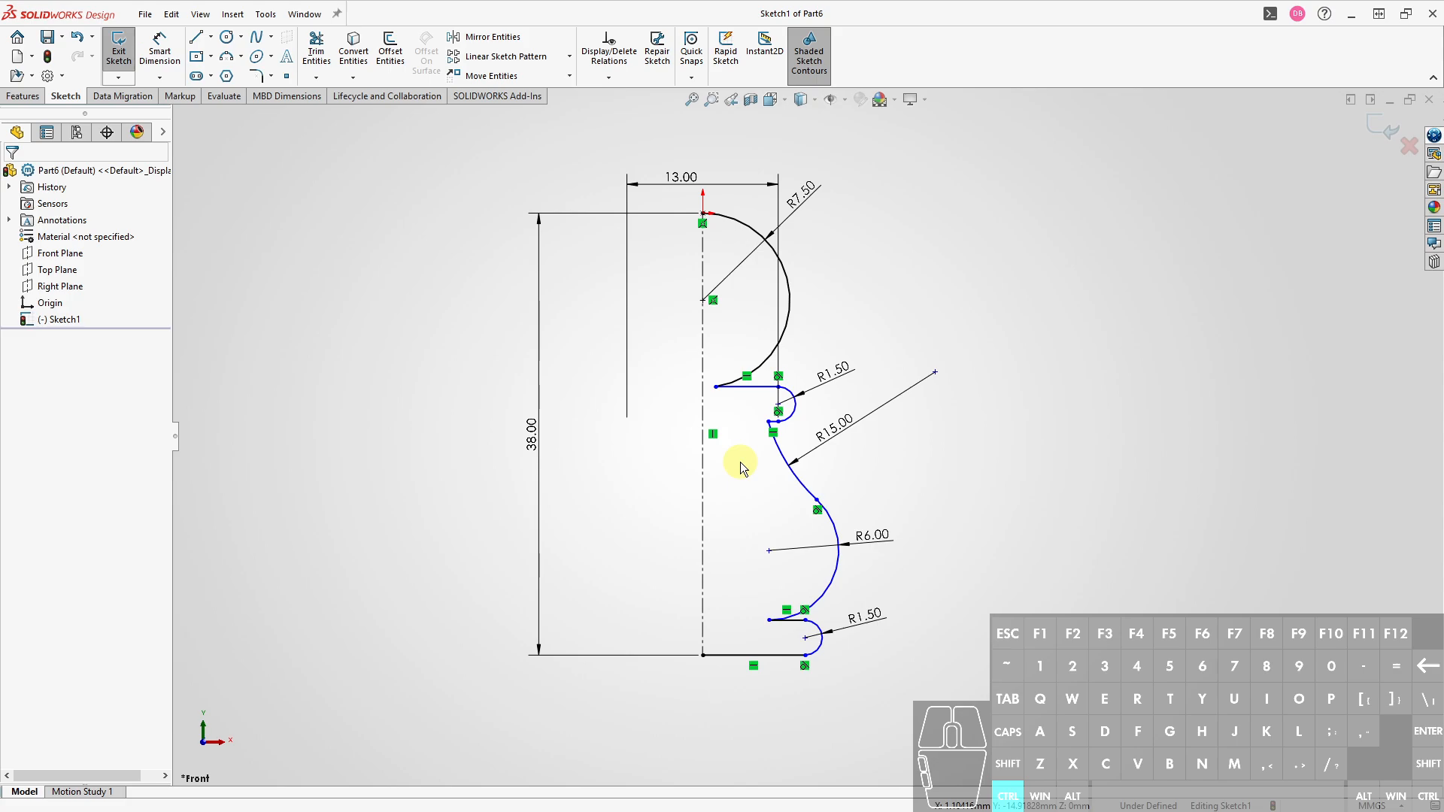
# - Add a doubled (diametric) 8 mm dimension from the neck arc's upper endpoint across the centreline, and space it below the 13 mm dimension
pyautogui.press('d')
pyautogui.click(769, 421)
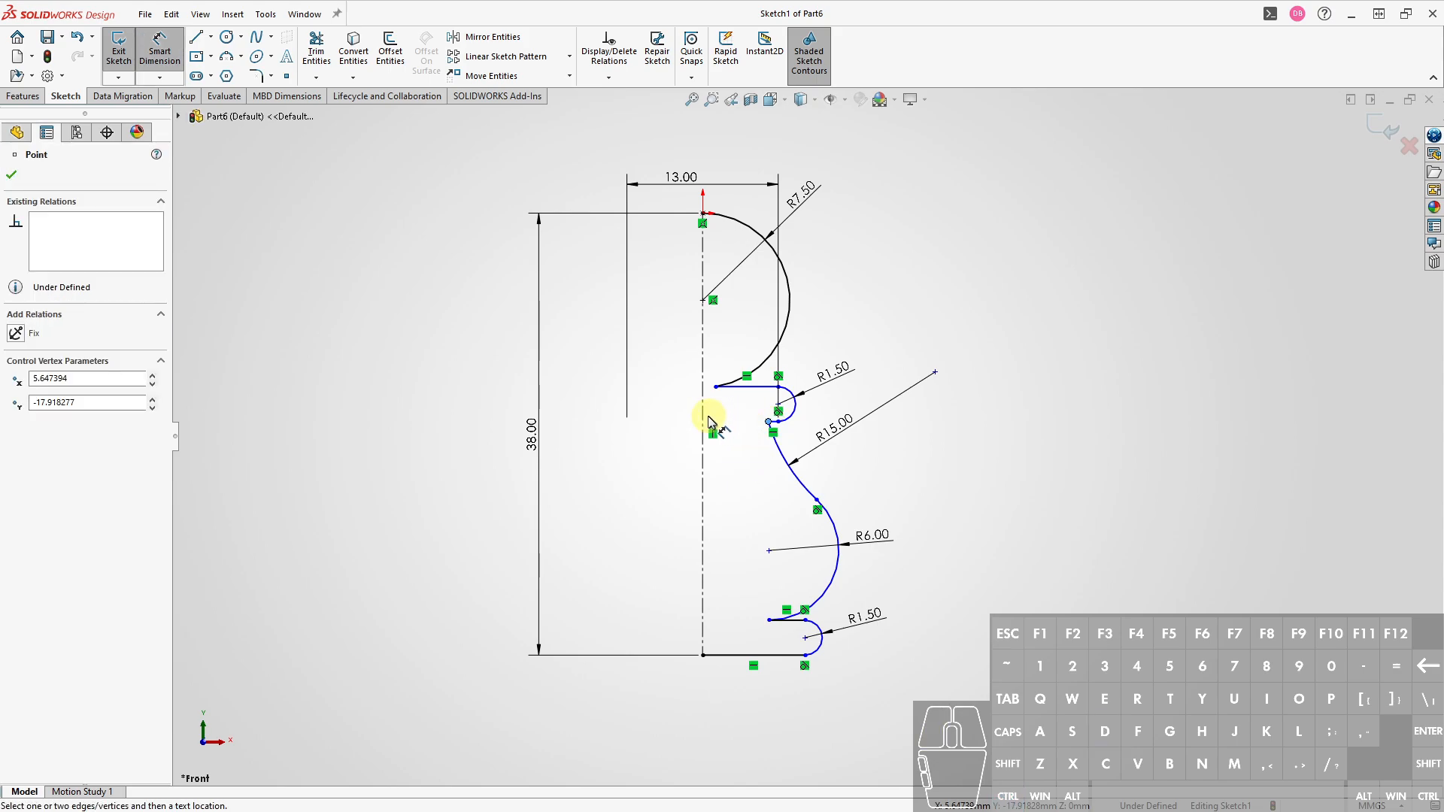
pyautogui.click(704, 422)
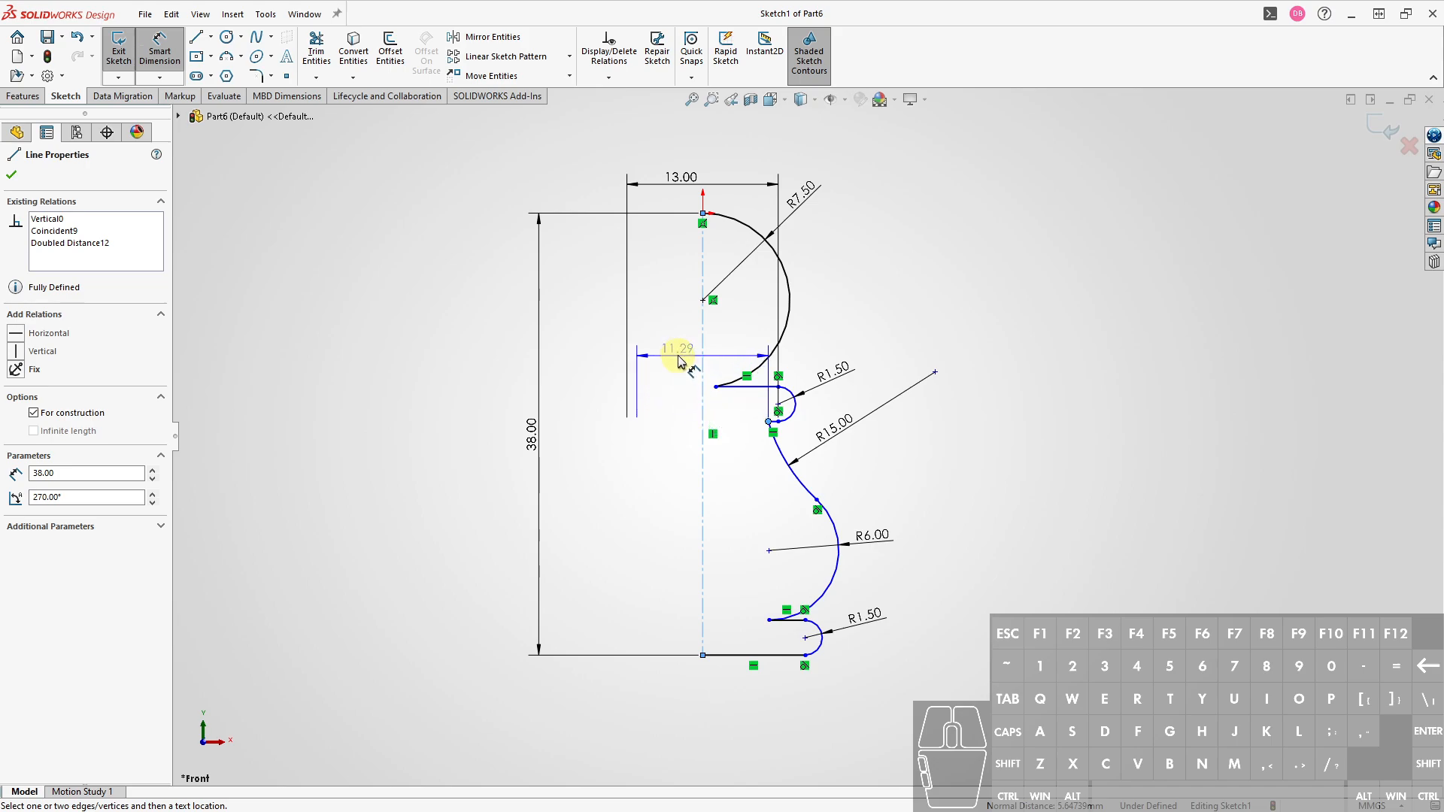
pyautogui.click(687, 198)
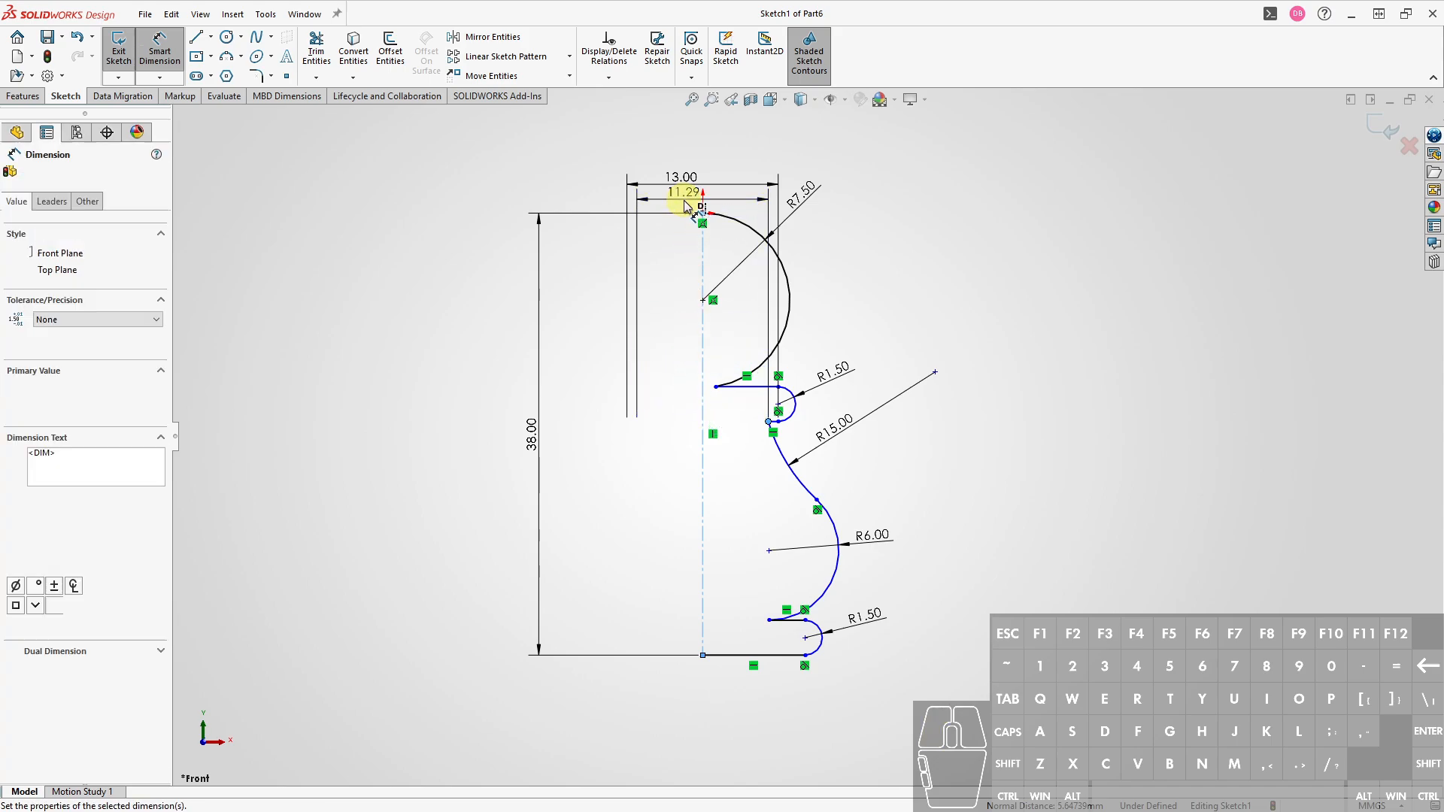
pyautogui.write('8')
pyautogui.press('Return')
pyautogui.moveTo(683, 183)
pyautogui.mouseDown()
pyautogui.moveTo(700, 145)
pyautogui.moveTo(686, 168)
pyautogui.mouseUp()
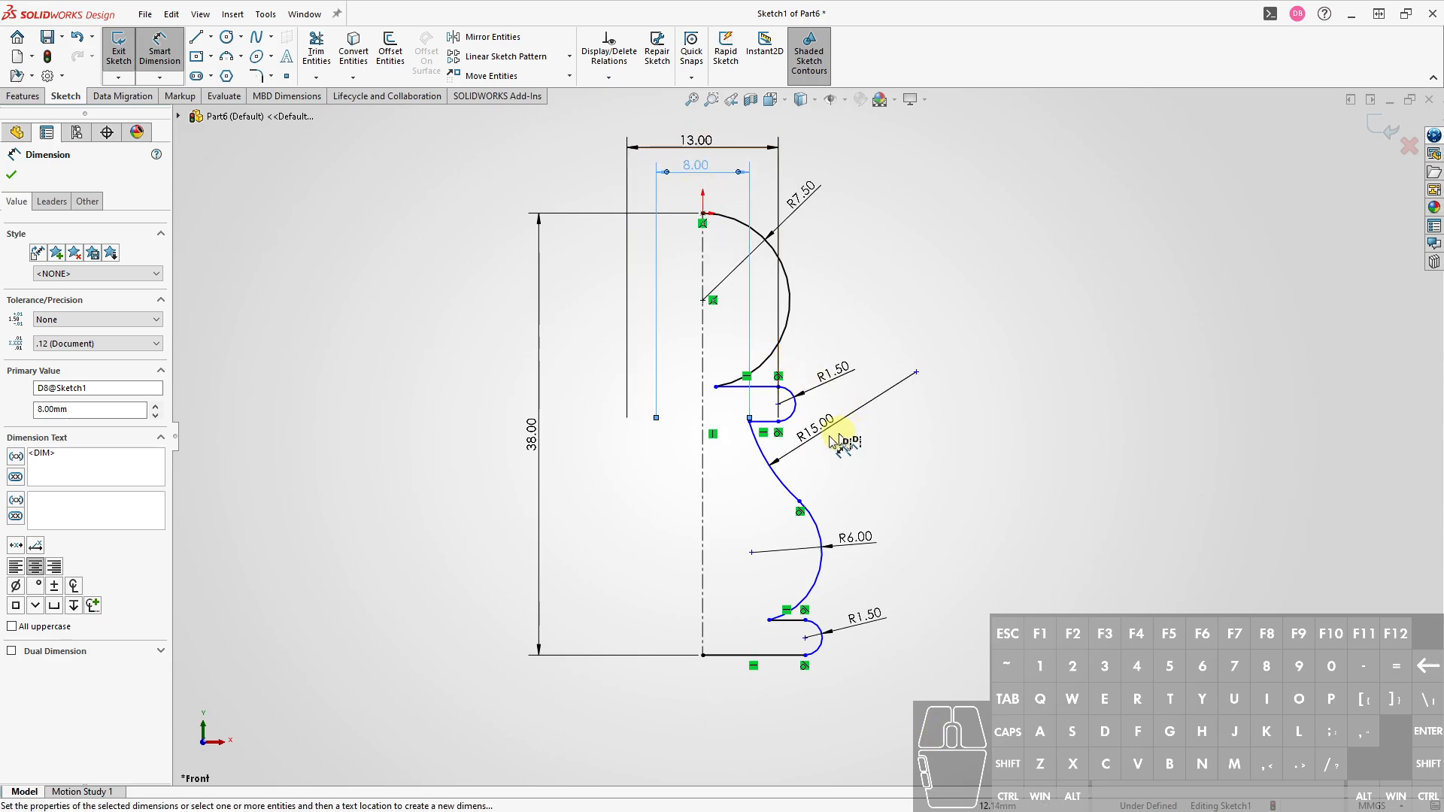
pyautogui.click(1007, 392)
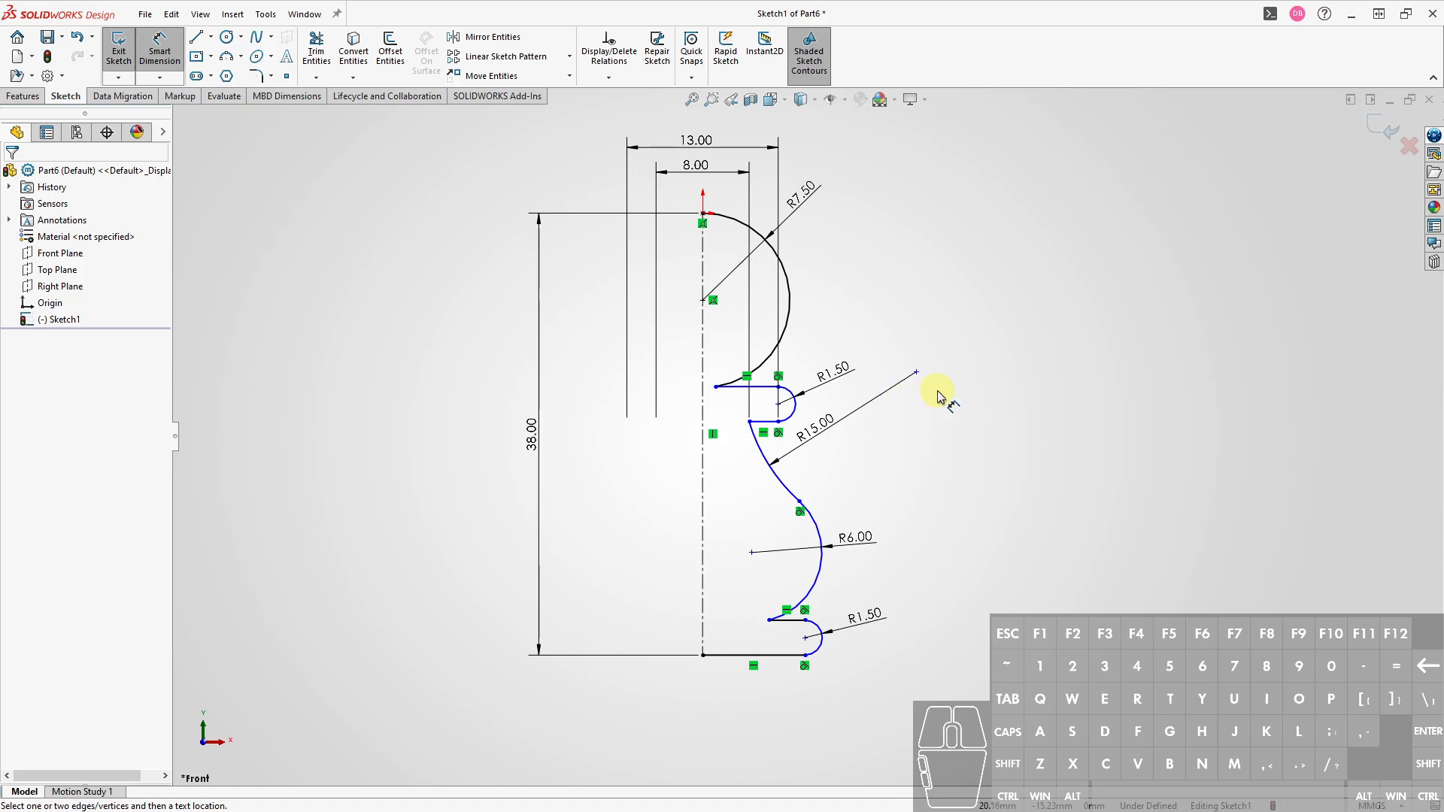
pyautogui.press('Escape')
# - Pull the head arc's lower endpoint outward and dimension the collar's upper line 12.5 mm below the top of the head
pyautogui.click(720, 395)
pyautogui.moveTo(720, 395); pyautogui.dragTo(758, 370)
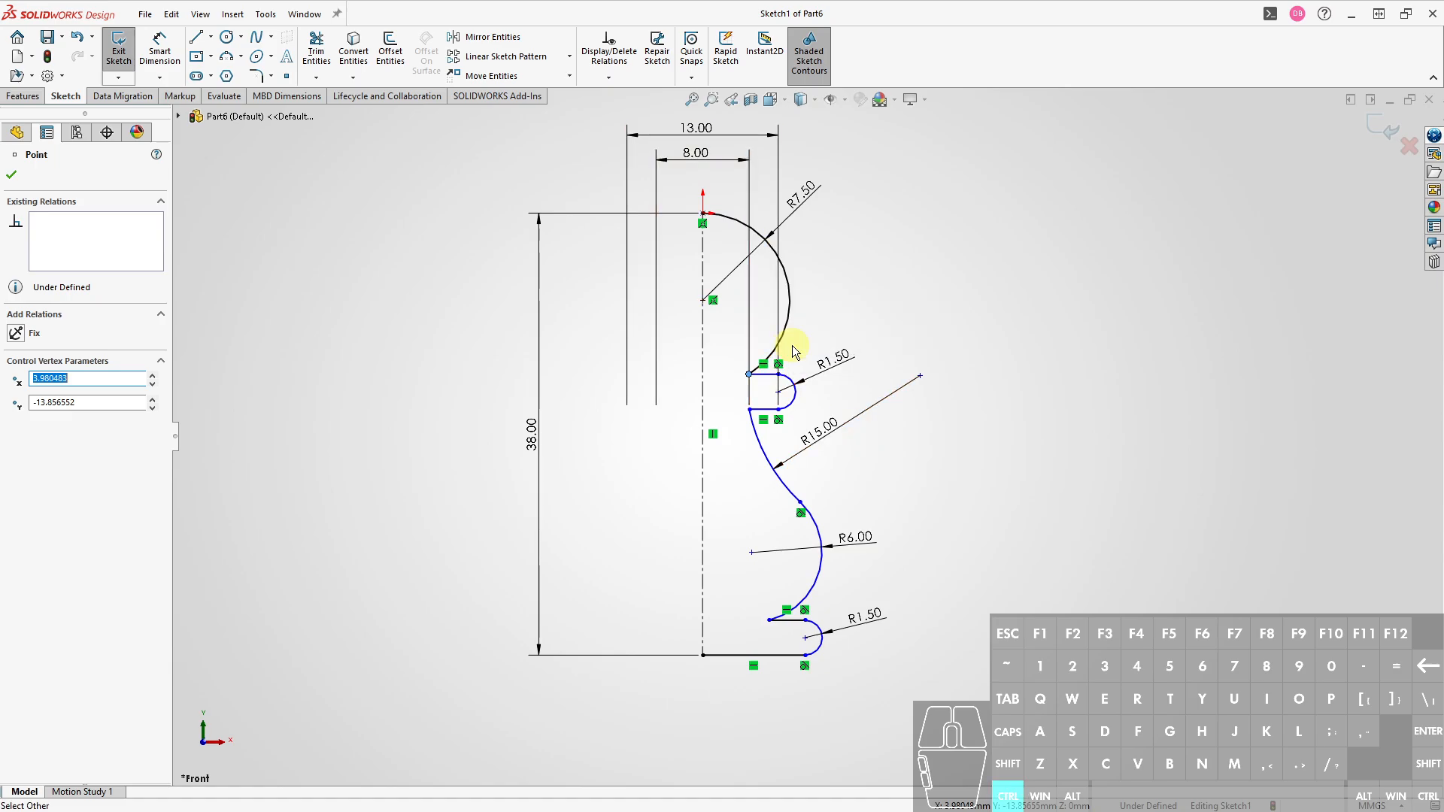
pyautogui.hotkey('ctrl', 'd')
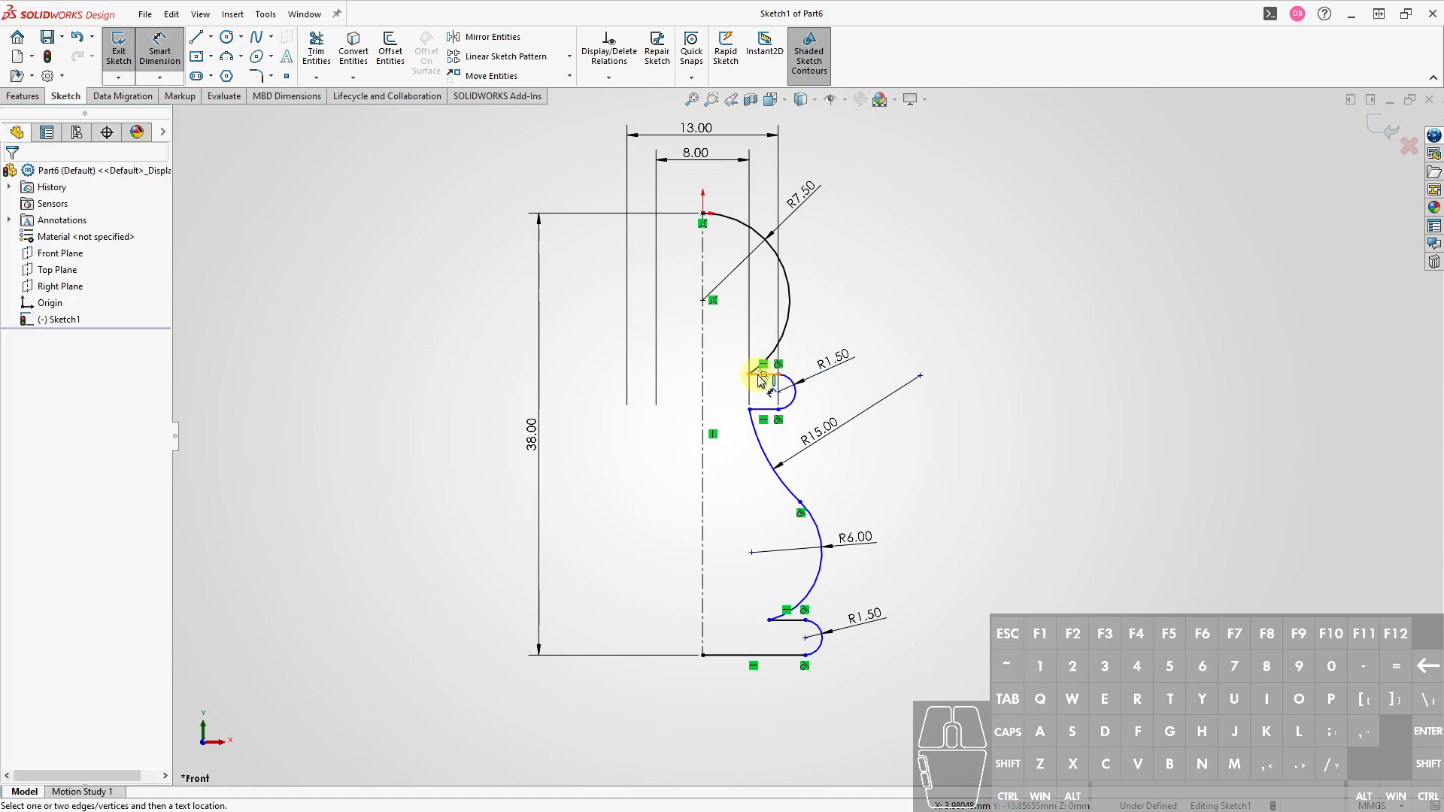
pyautogui.moveTo(761, 379); pyautogui.dragTo(705, 218)
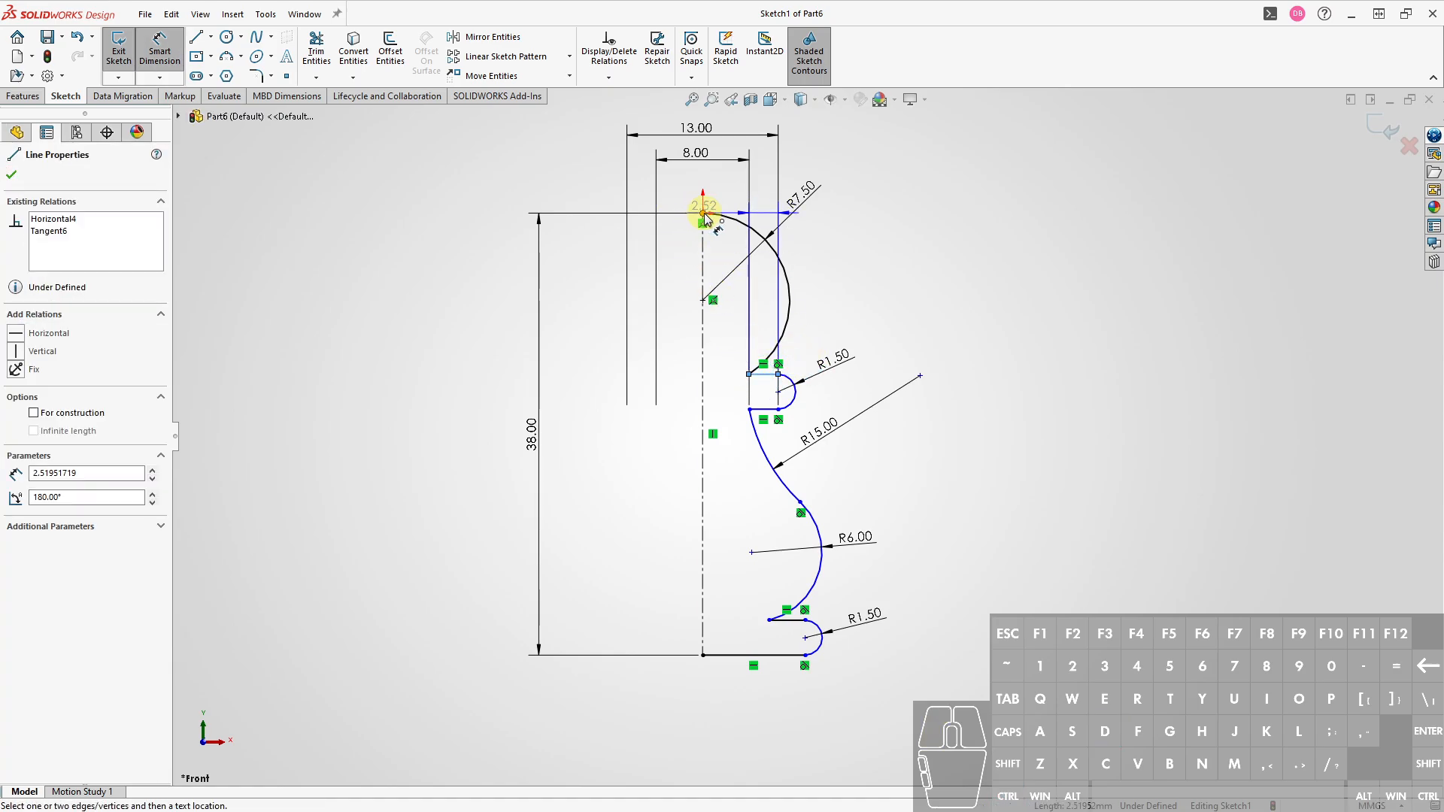
pyautogui.click(704, 215)
pyautogui.click(587, 295)
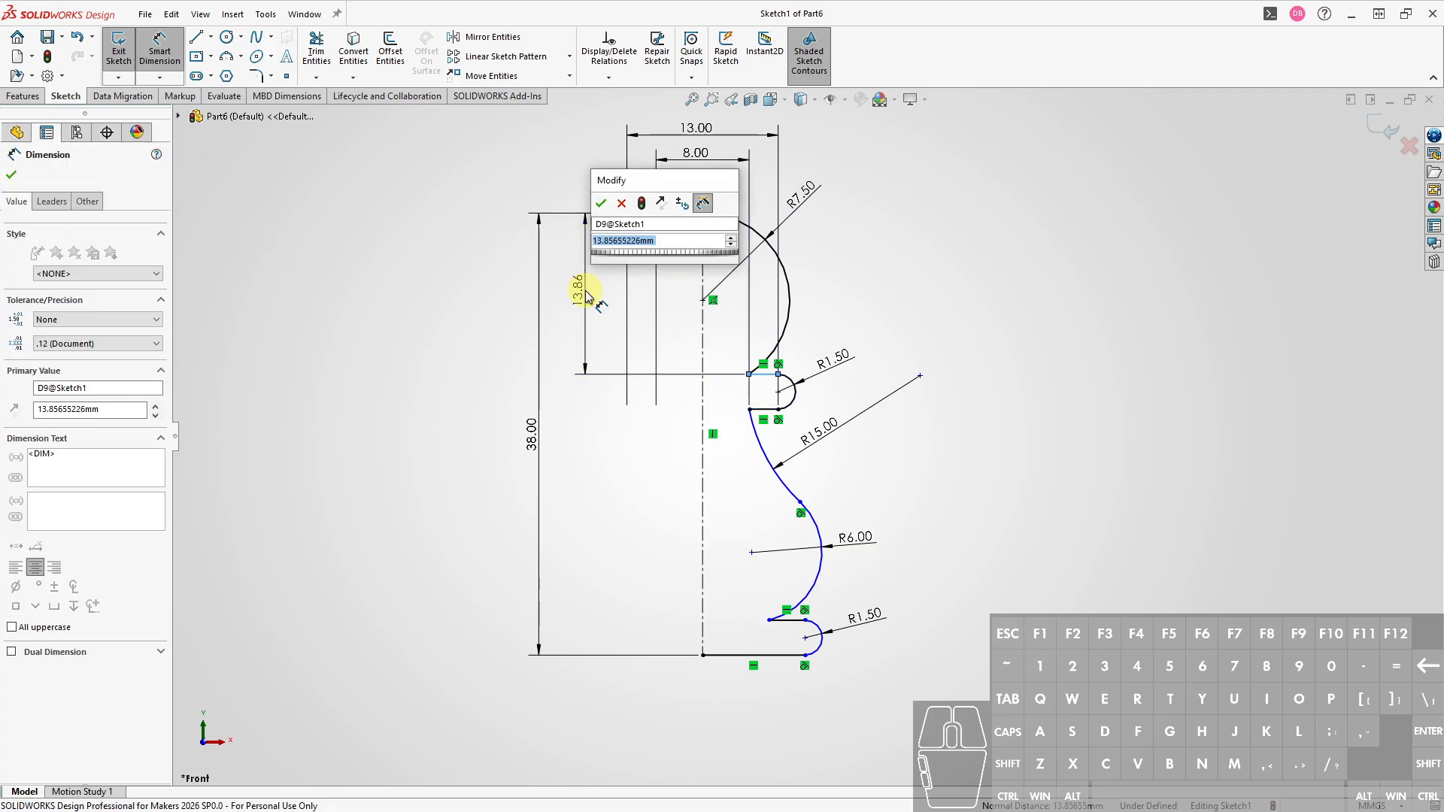
pyautogui.write('12.5')
pyautogui.press('Return')
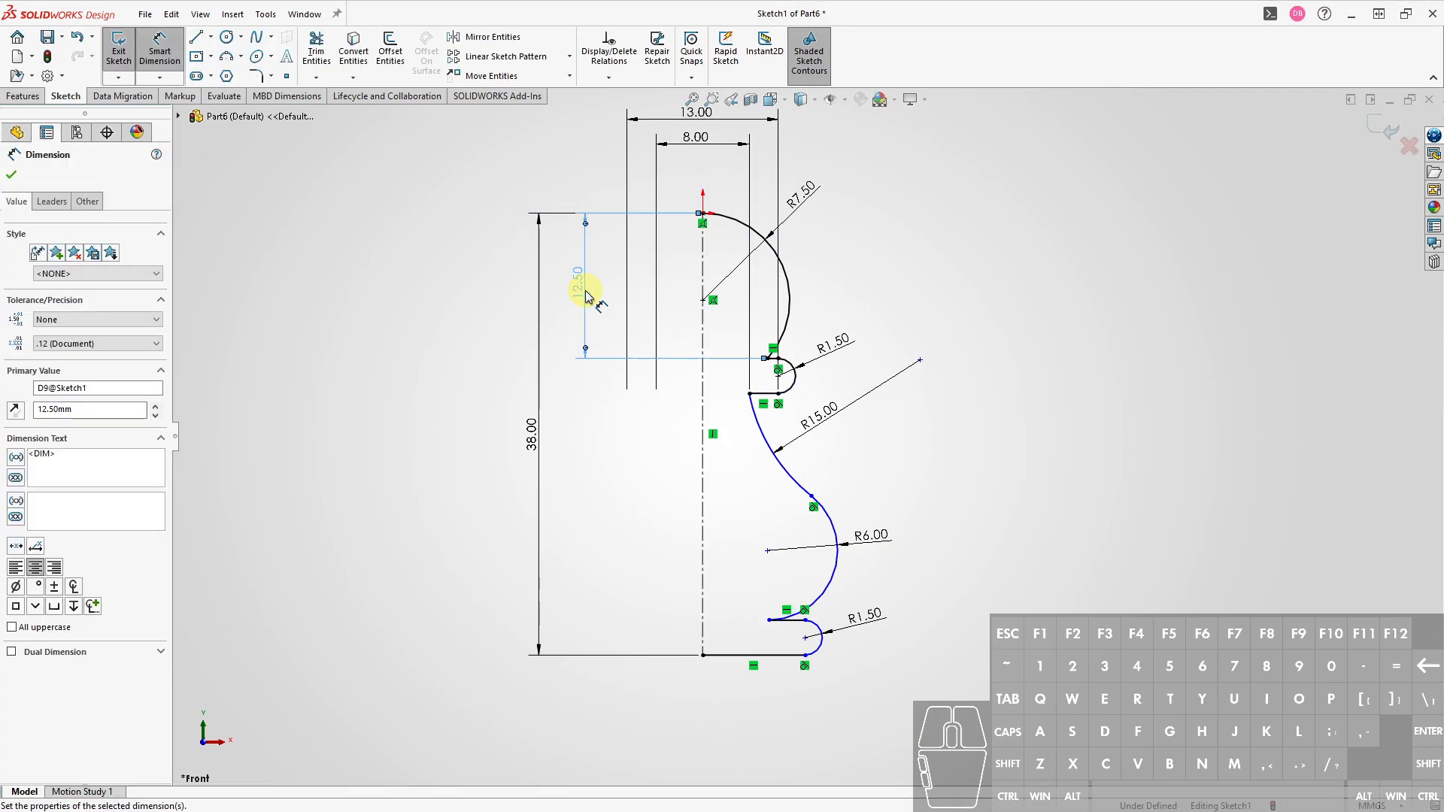
# - Add a doubled 13 mm dimension from the inner endpoint of the base's upper line across the centreline, placed below the profile
pyautogui.hotkey('ctrl', 'd')
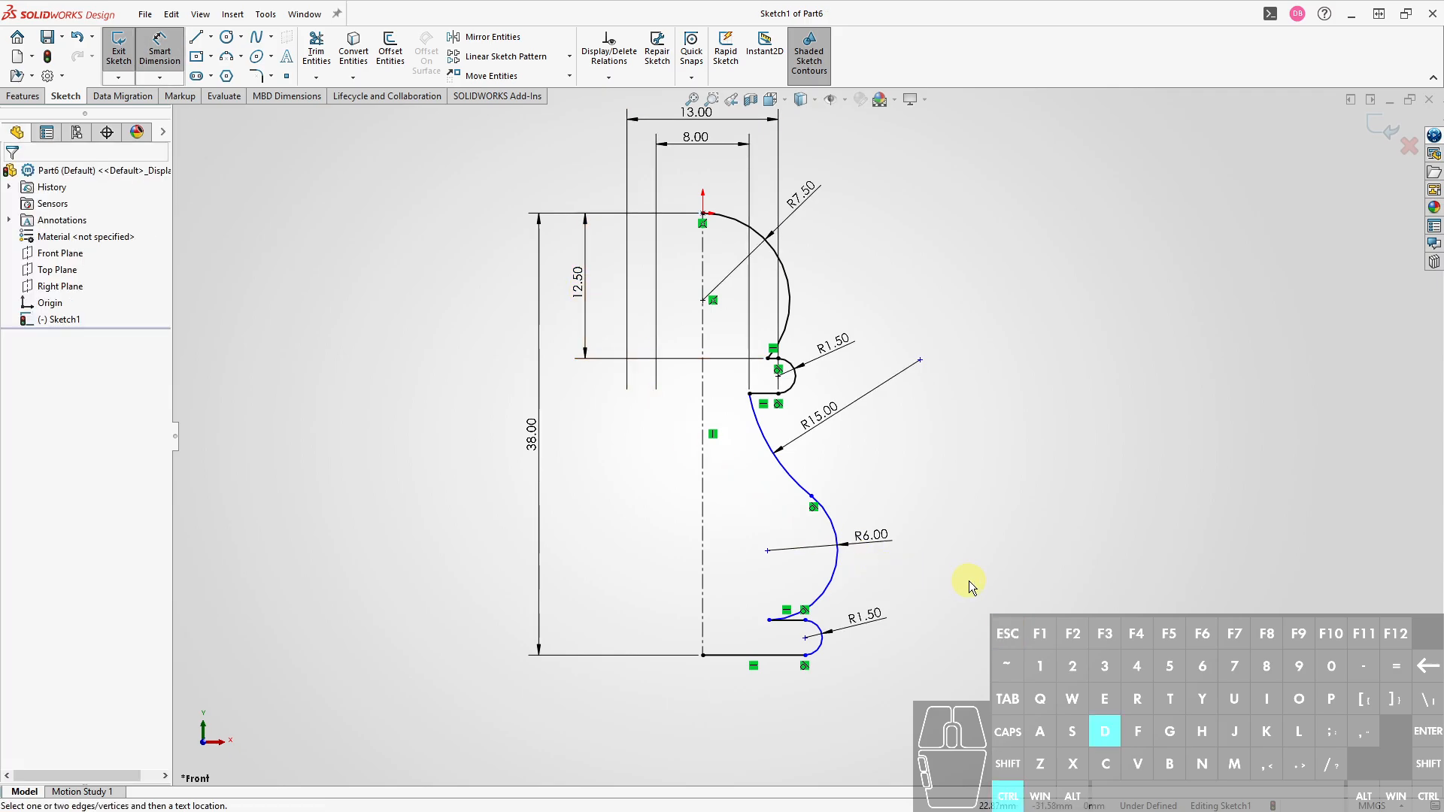
pyautogui.click(768, 621)
pyautogui.click(703, 623)
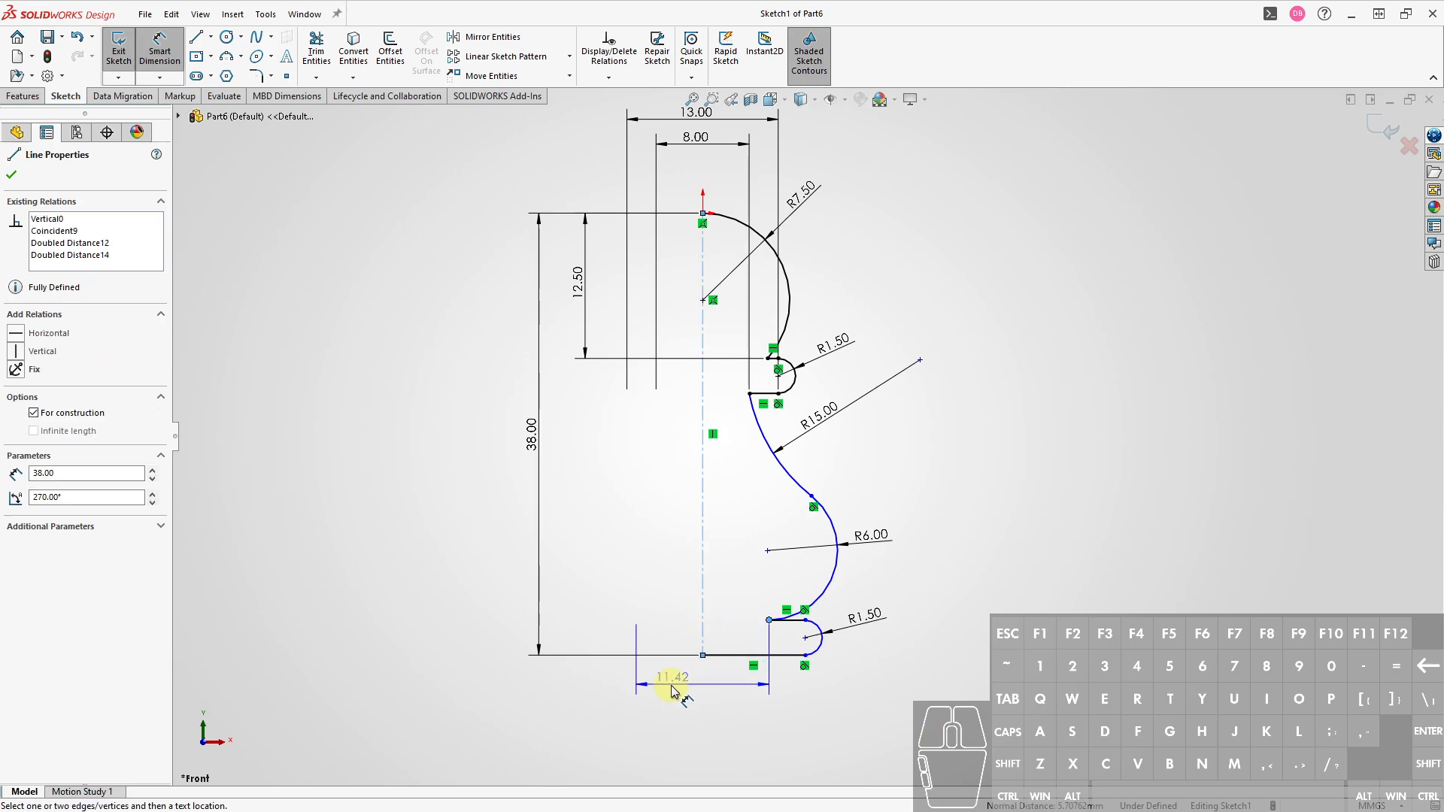
pyautogui.click(696, 691)
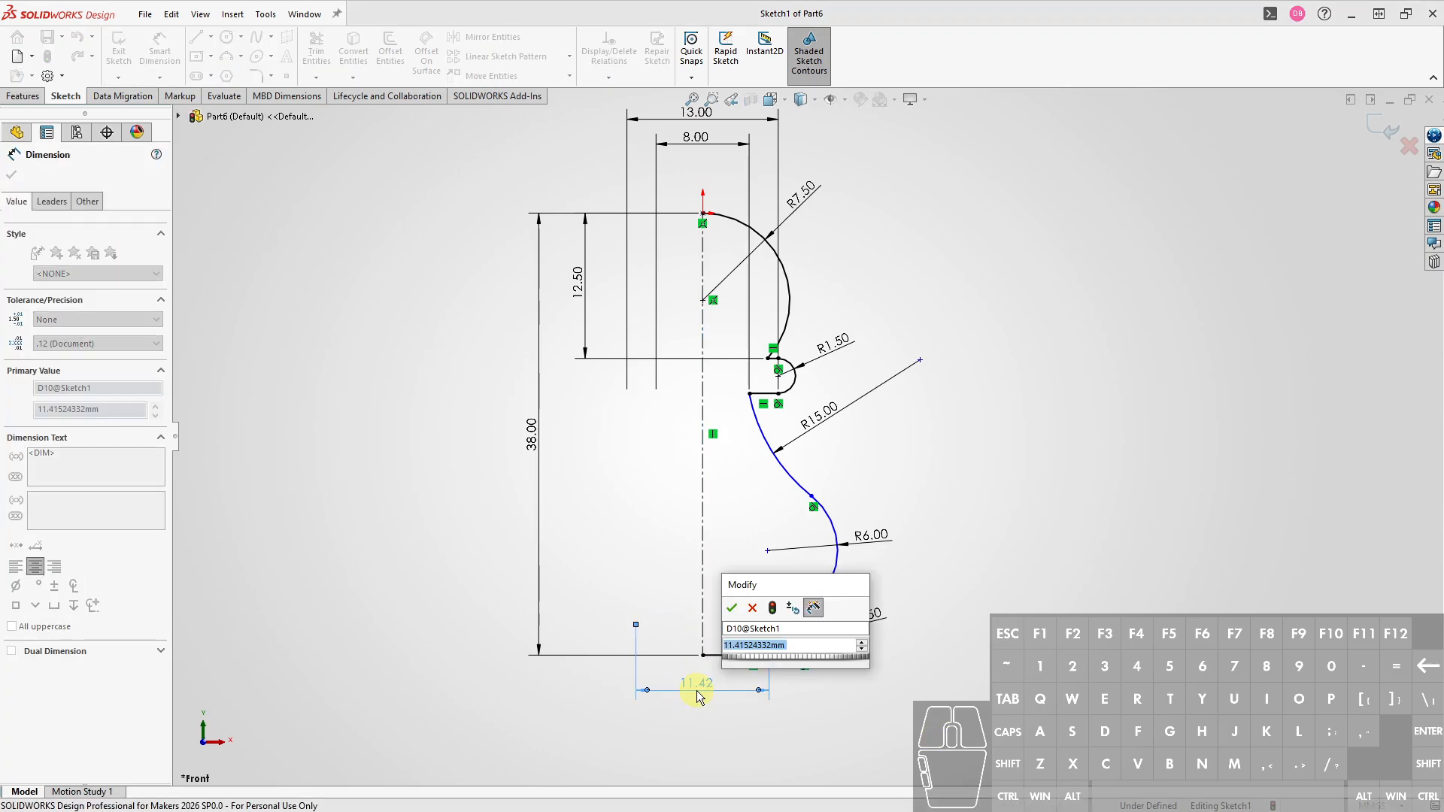
pyautogui.write('13')
pyautogui.press('Return')
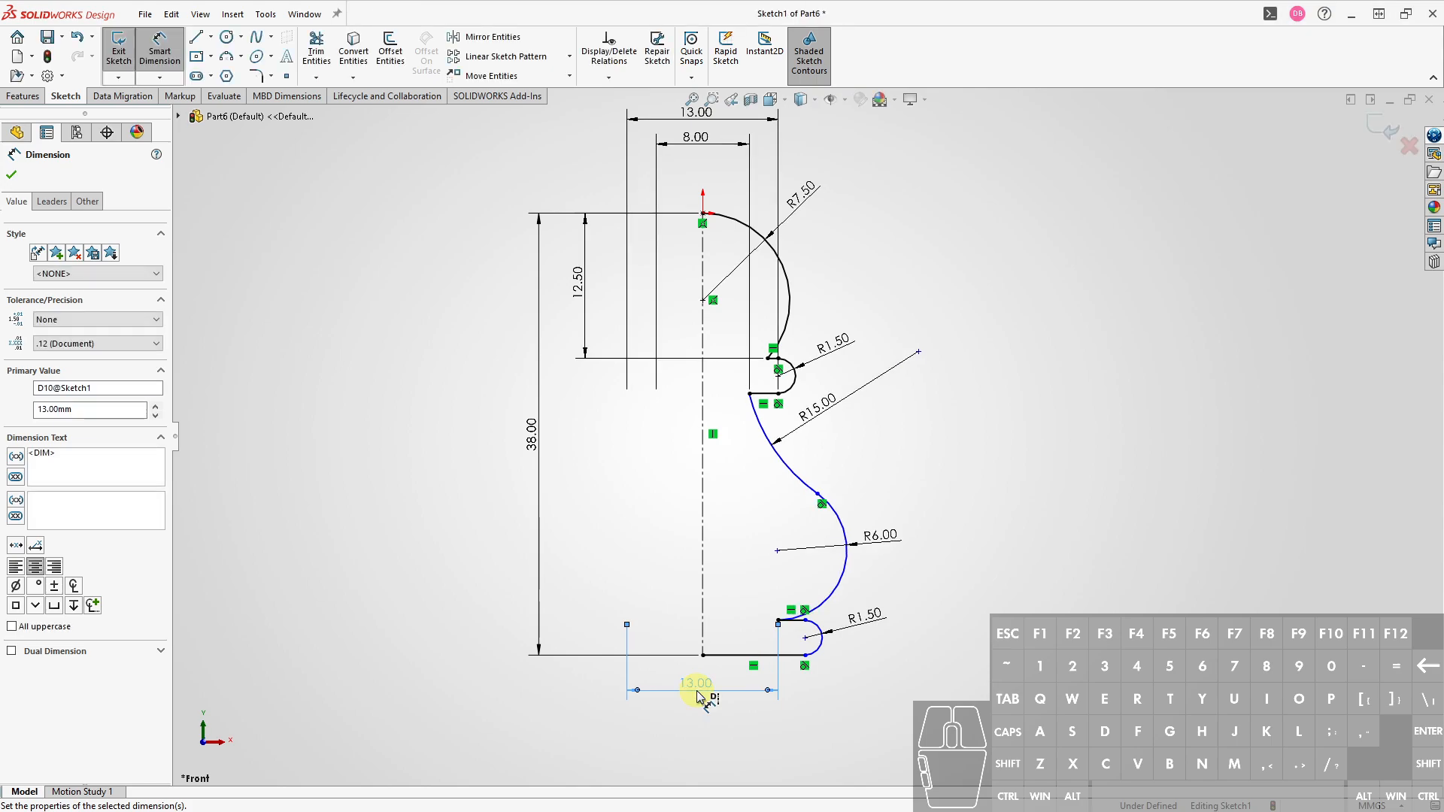
pyautogui.press('Escape')
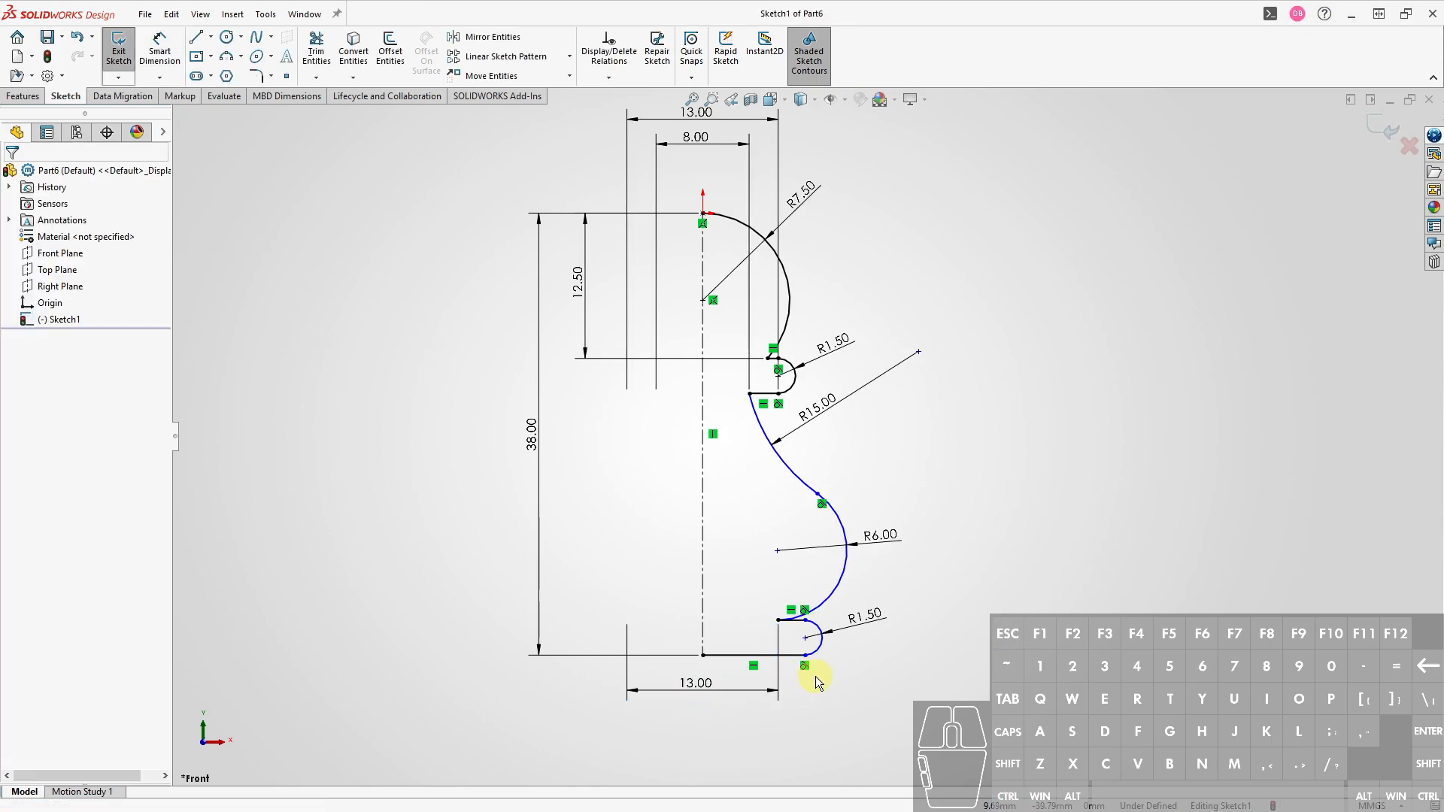
# - Add a doubled 18 mm dimension from the base arc's centre point across the centreline, placed below the 13 mm base dimension
pyautogui.click(805, 638)
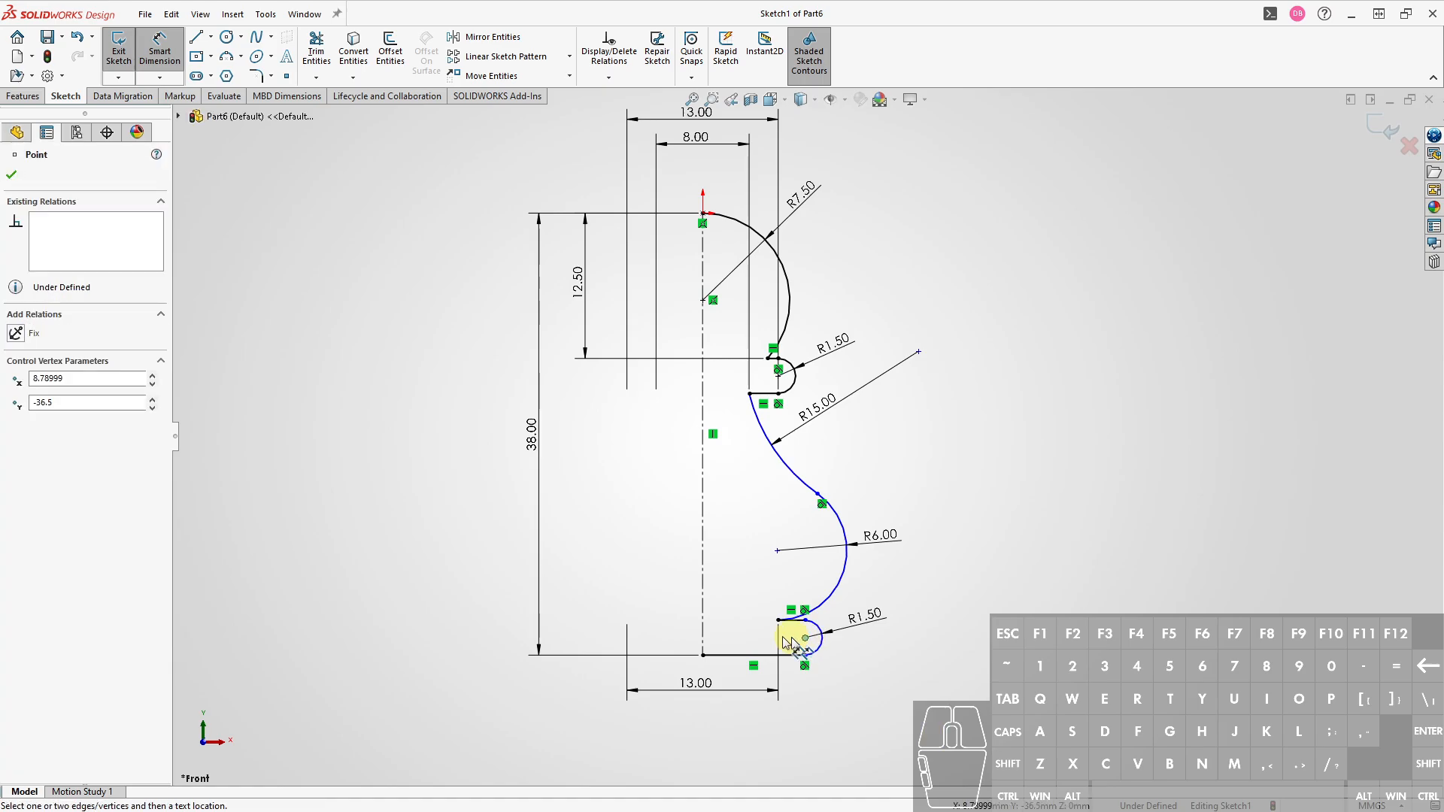
pyautogui.click(705, 640)
pyautogui.click(679, 739)
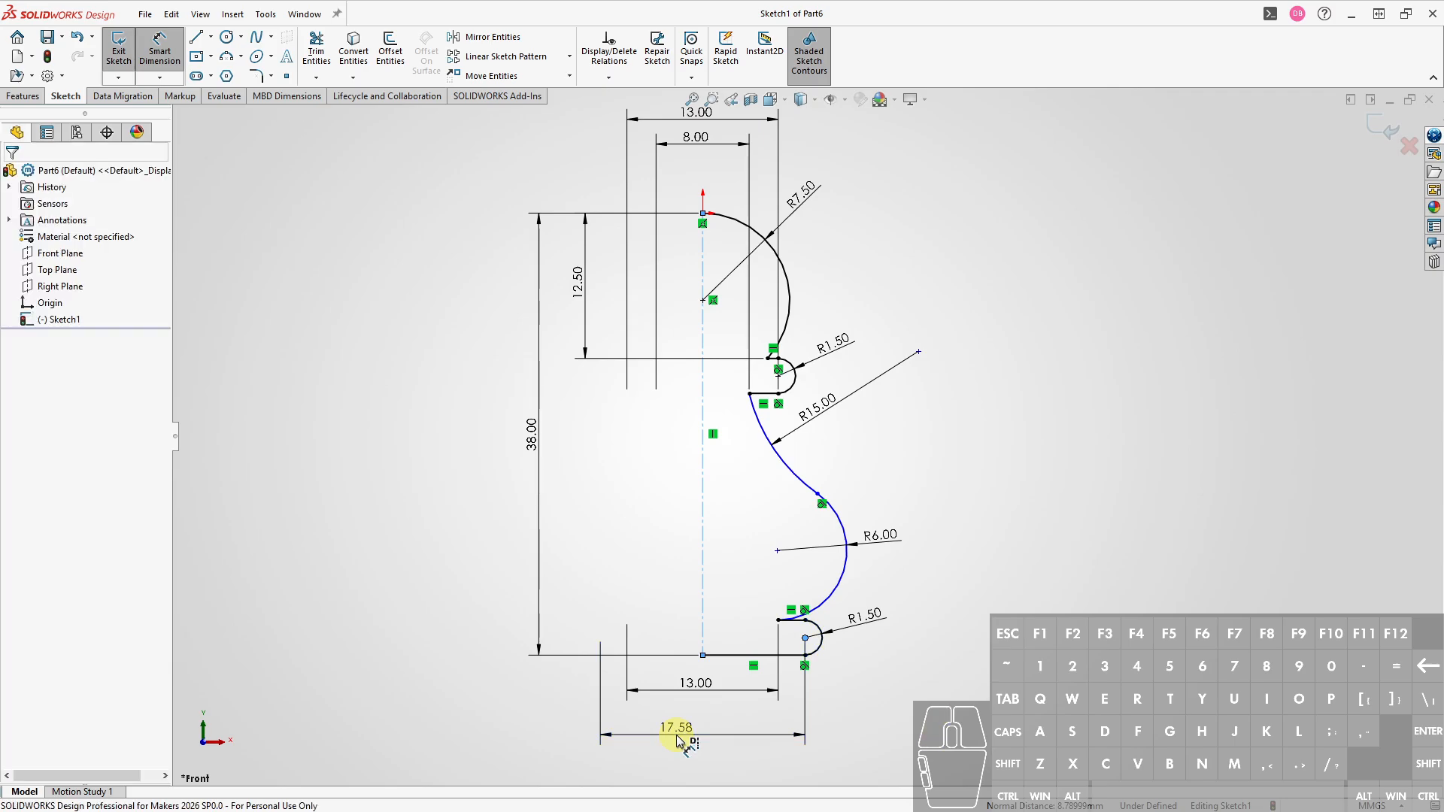
pyautogui.write('18')
pyautogui.press('Return')
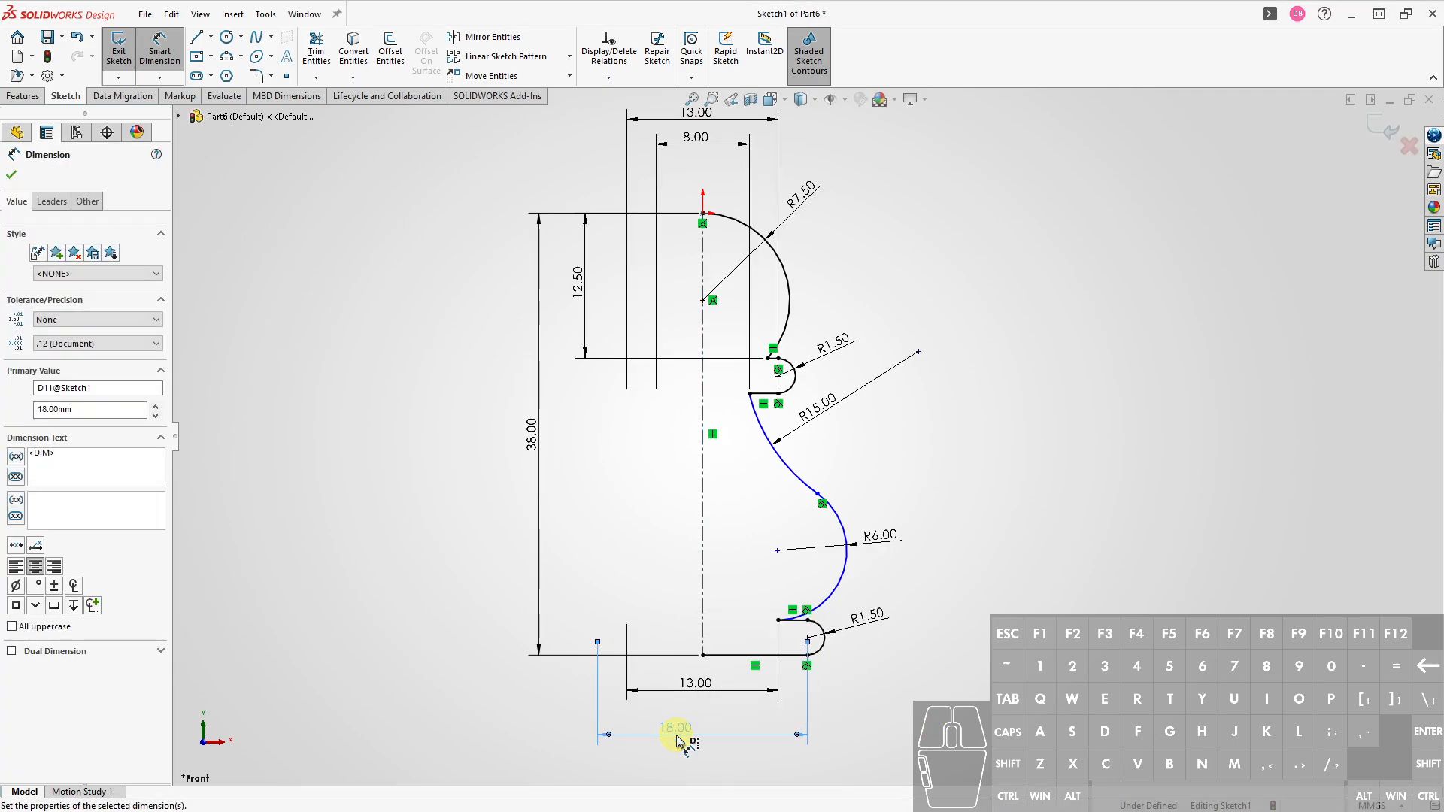
pyautogui.press('Escape')
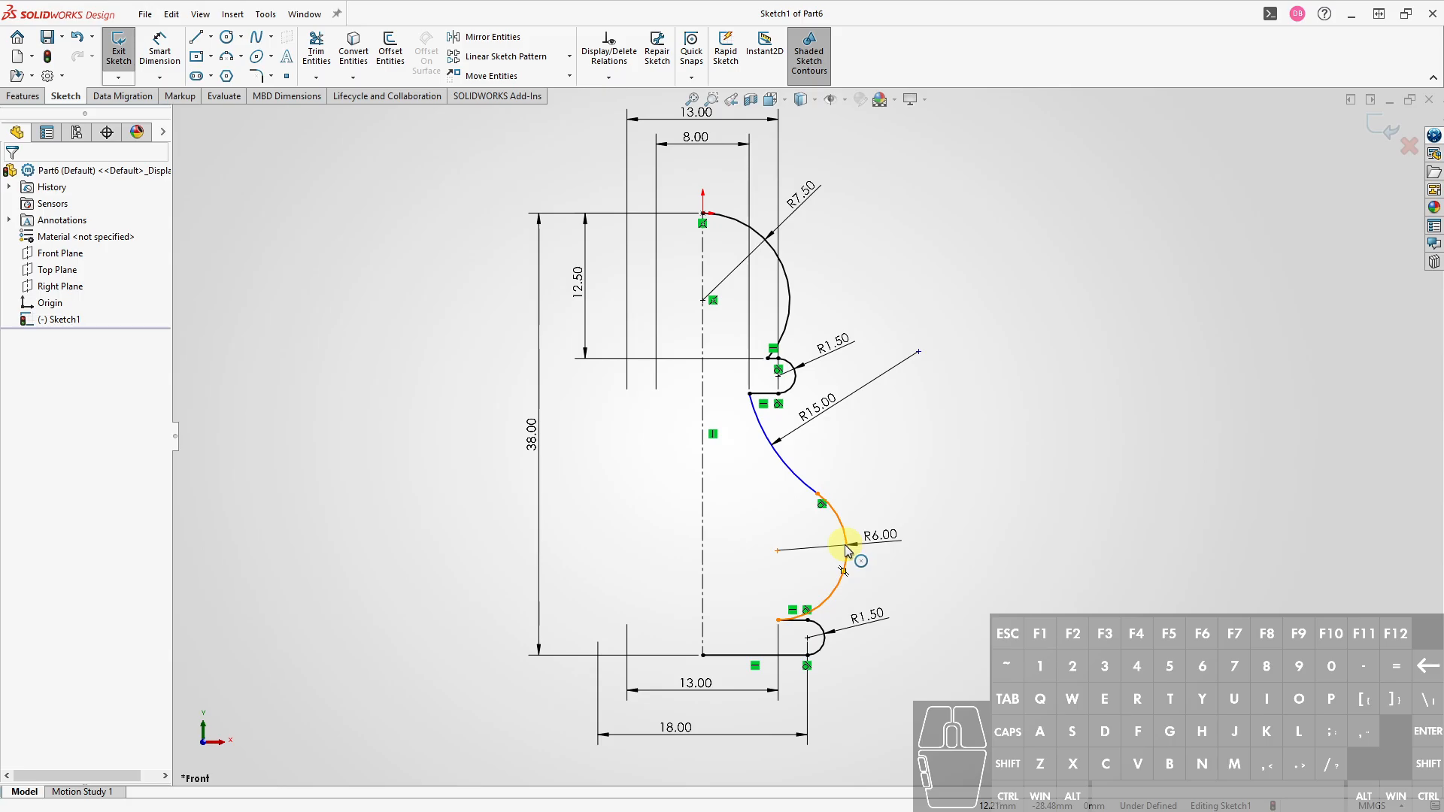
# - Add a doubled 18 mm dimension from the outermost edge of the 6 mm body arc across the centreline, below the other base dimensions
pyautogui.hotkey('alt', 'Tab')
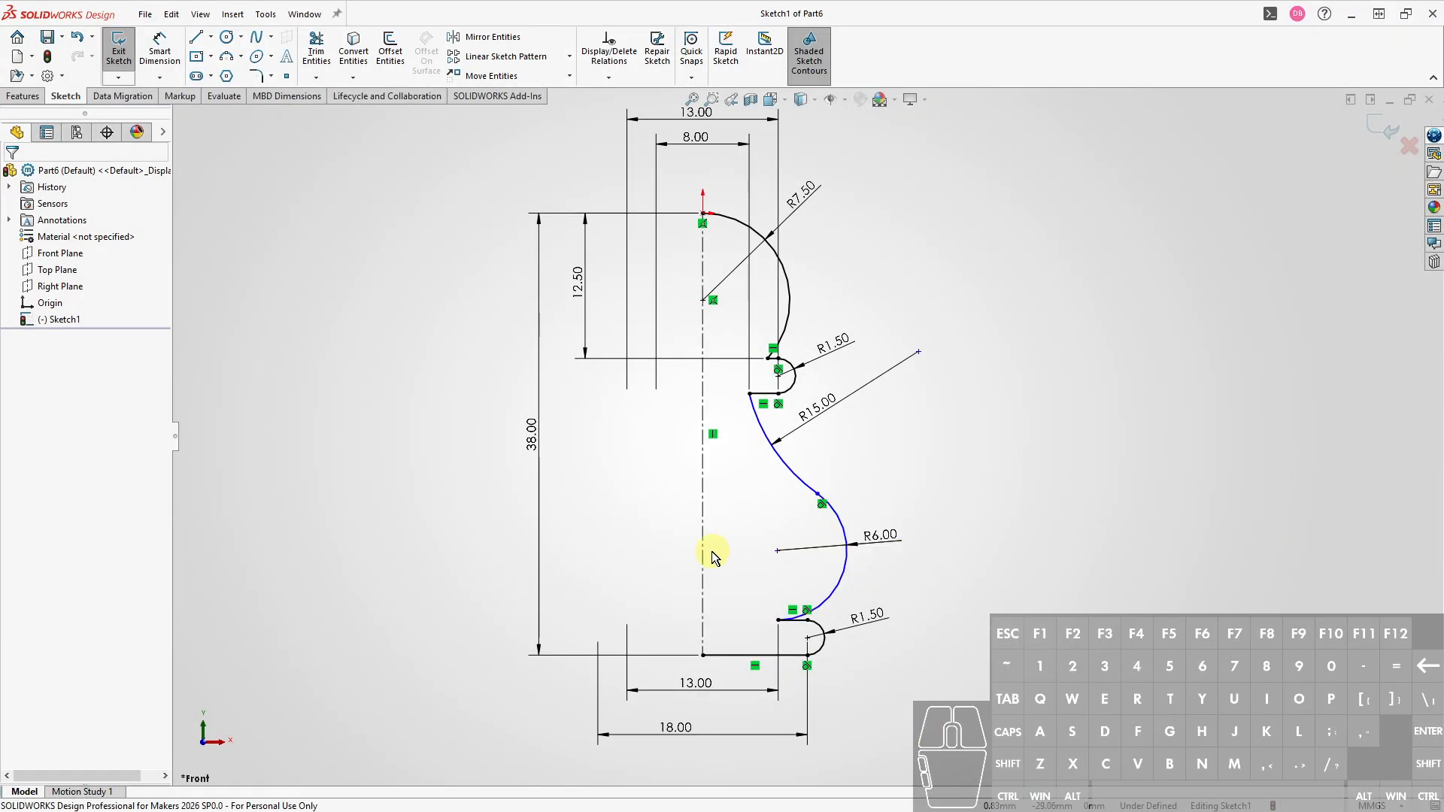
pyautogui.hotkey('ctrl', 'd')
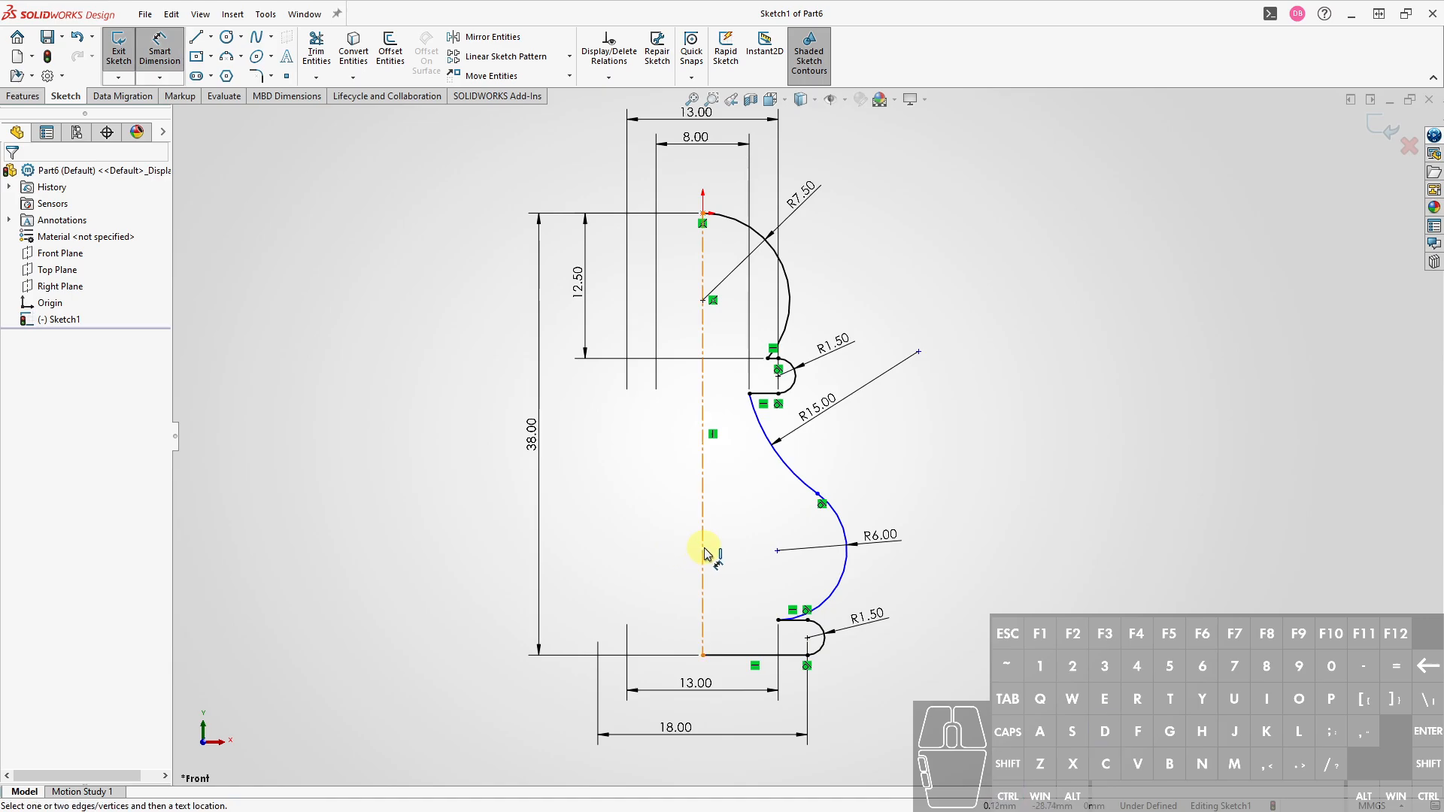
pyautogui.click(703, 553)
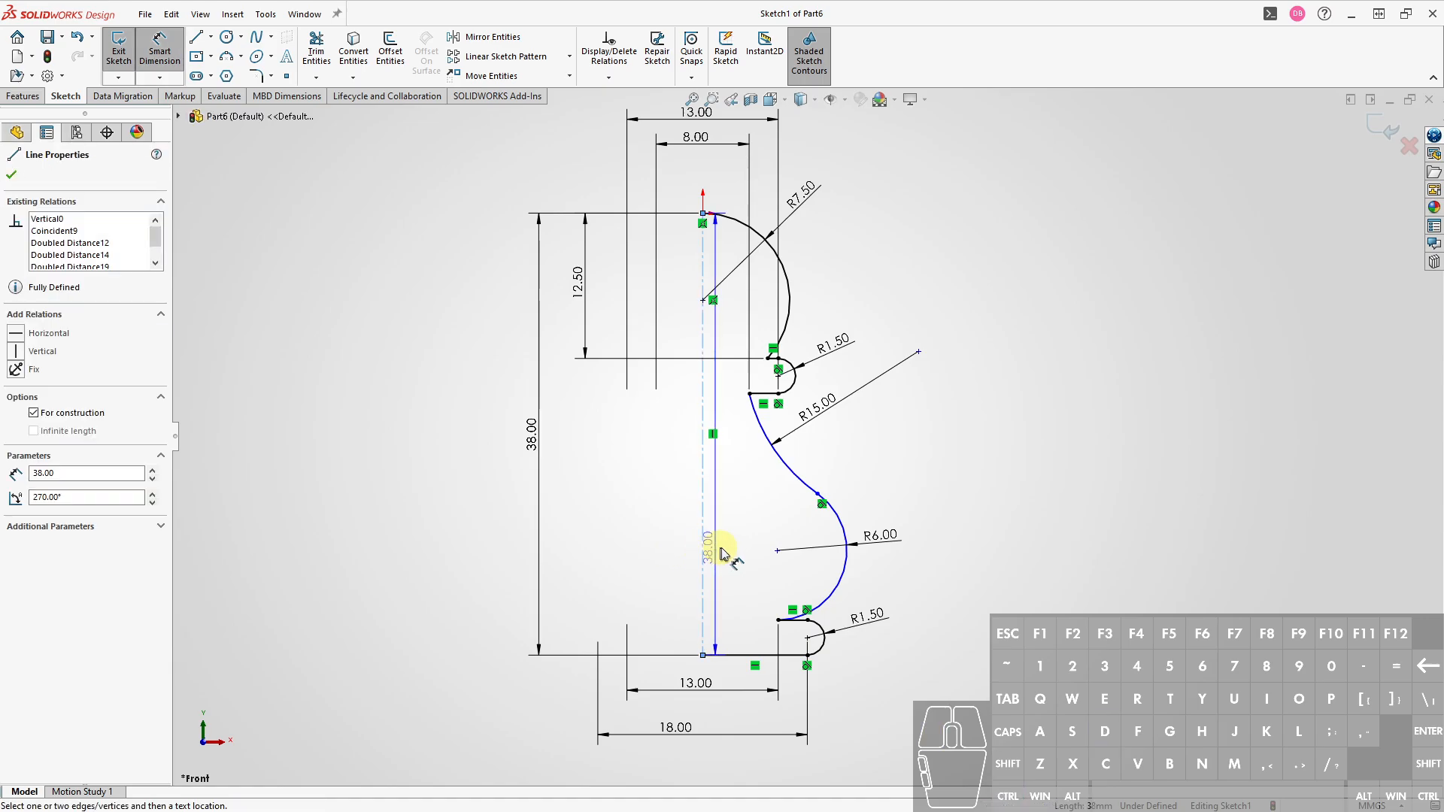
pyautogui.keyDown('shift'); pyautogui.click(847, 565); pyautogui.keyUp('shift')
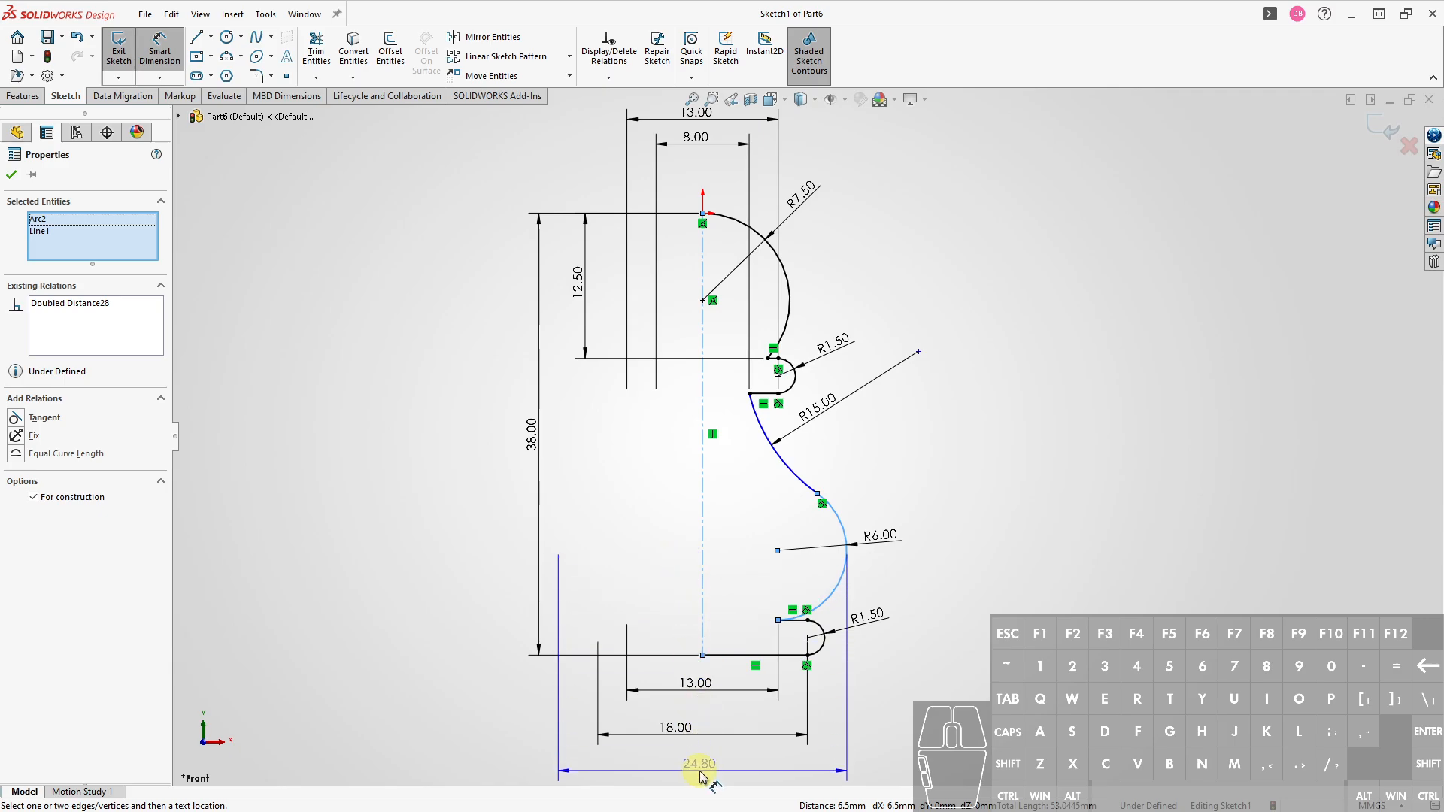
pyautogui.click(699, 777)
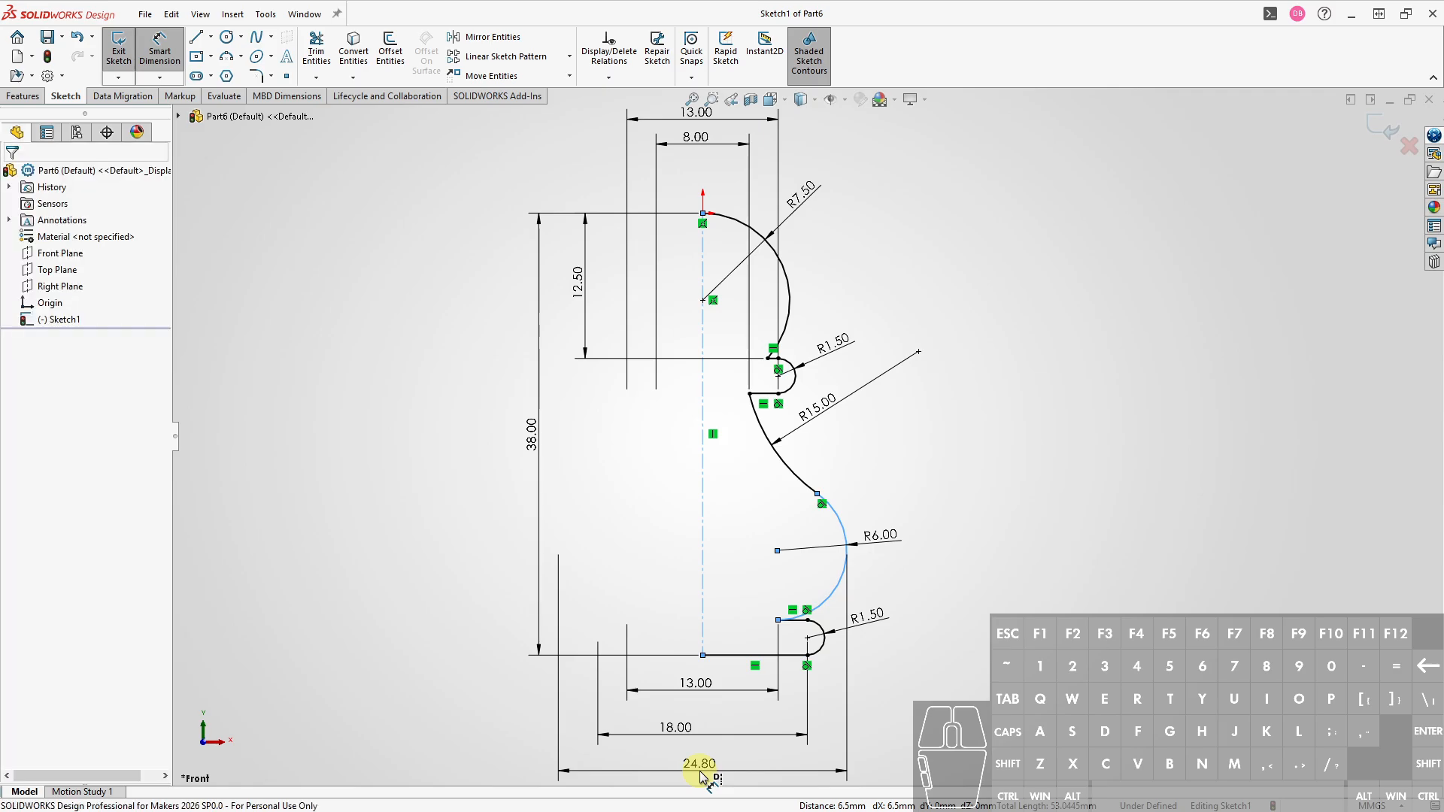
pyautogui.write('18')
pyautogui.press('Return')
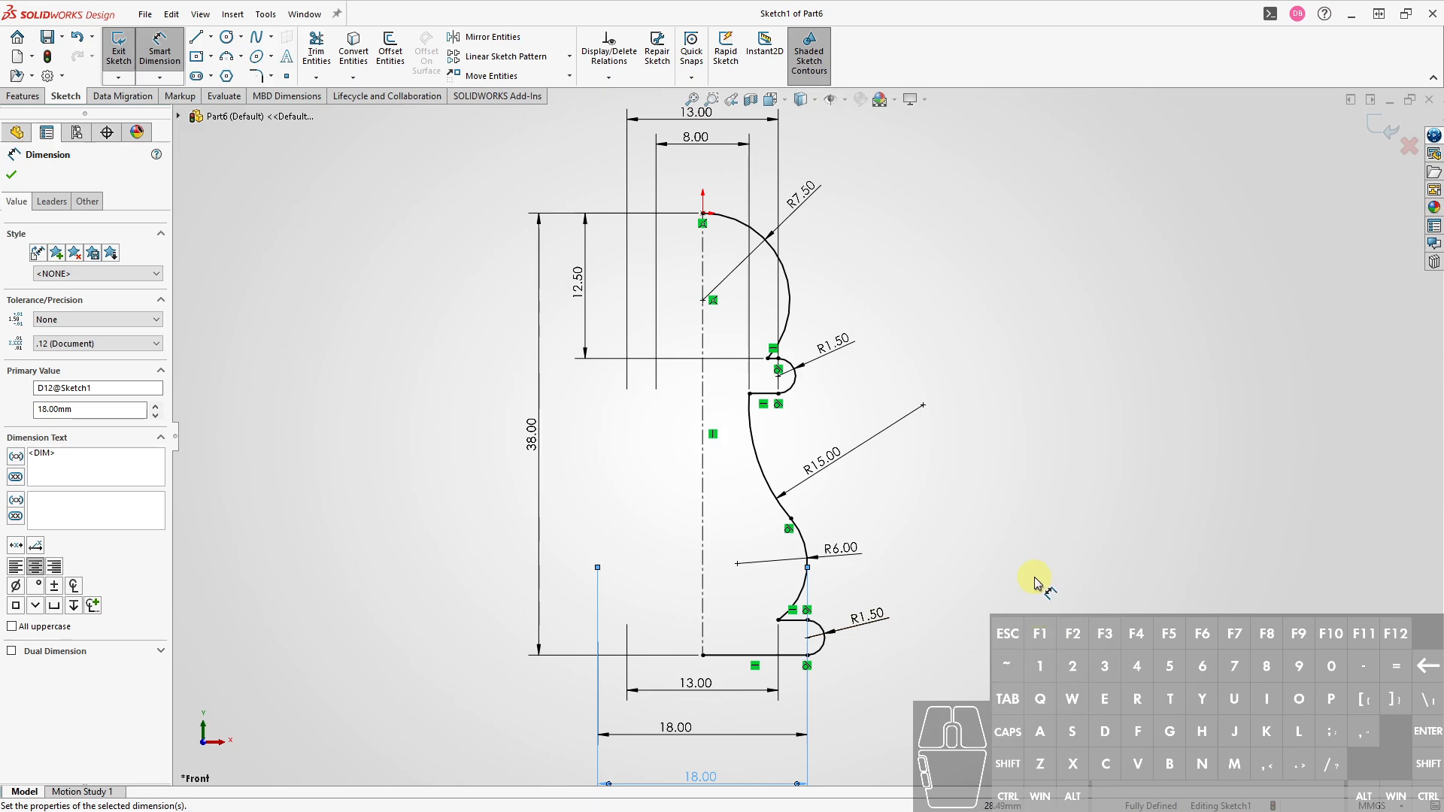
pyautogui.press('Escape')
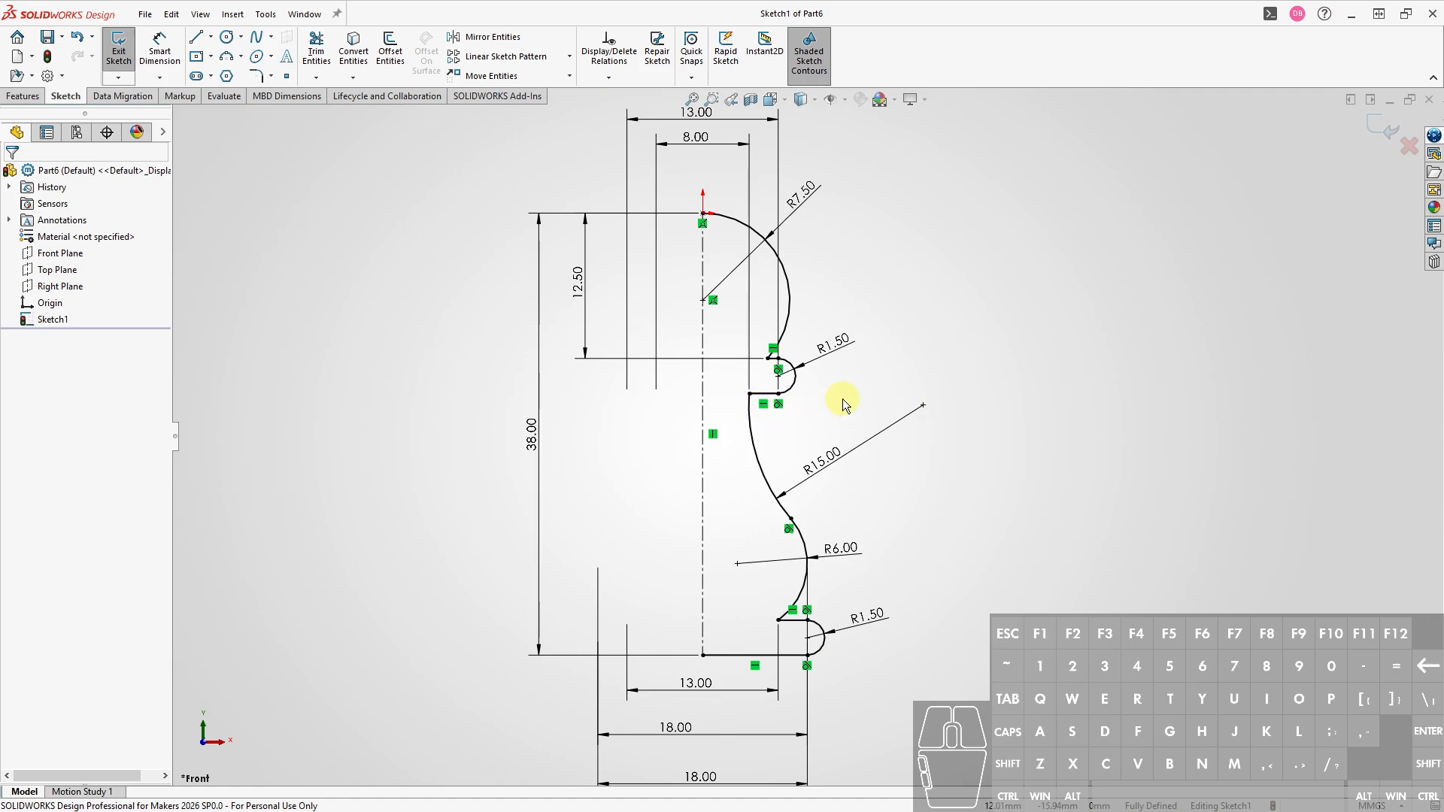
# - Revolve the half profile 360 degrees around the vertical centreline, letting the open sketch be closed automatically
pyautogui.press('ctrl')
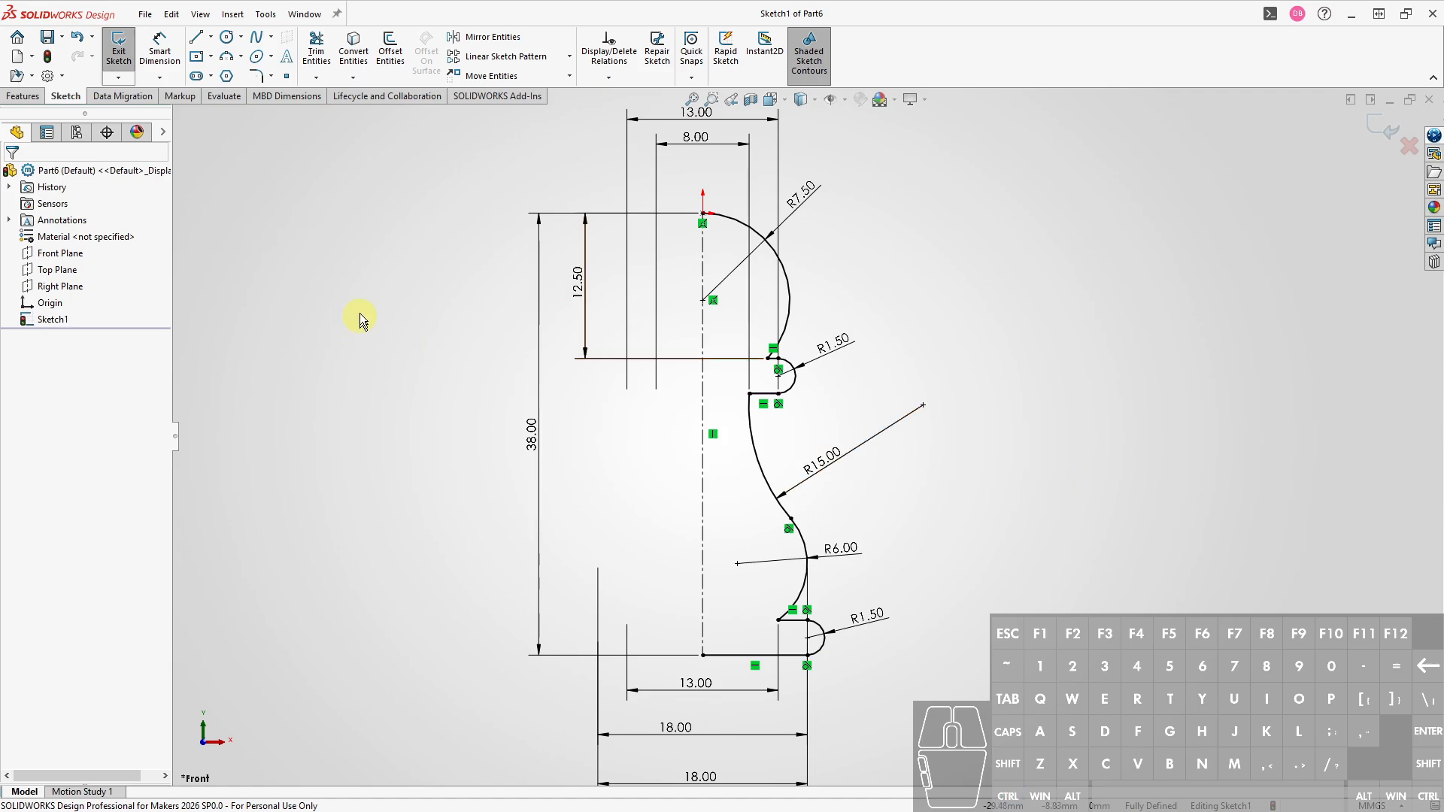
pyautogui.click(24, 96)
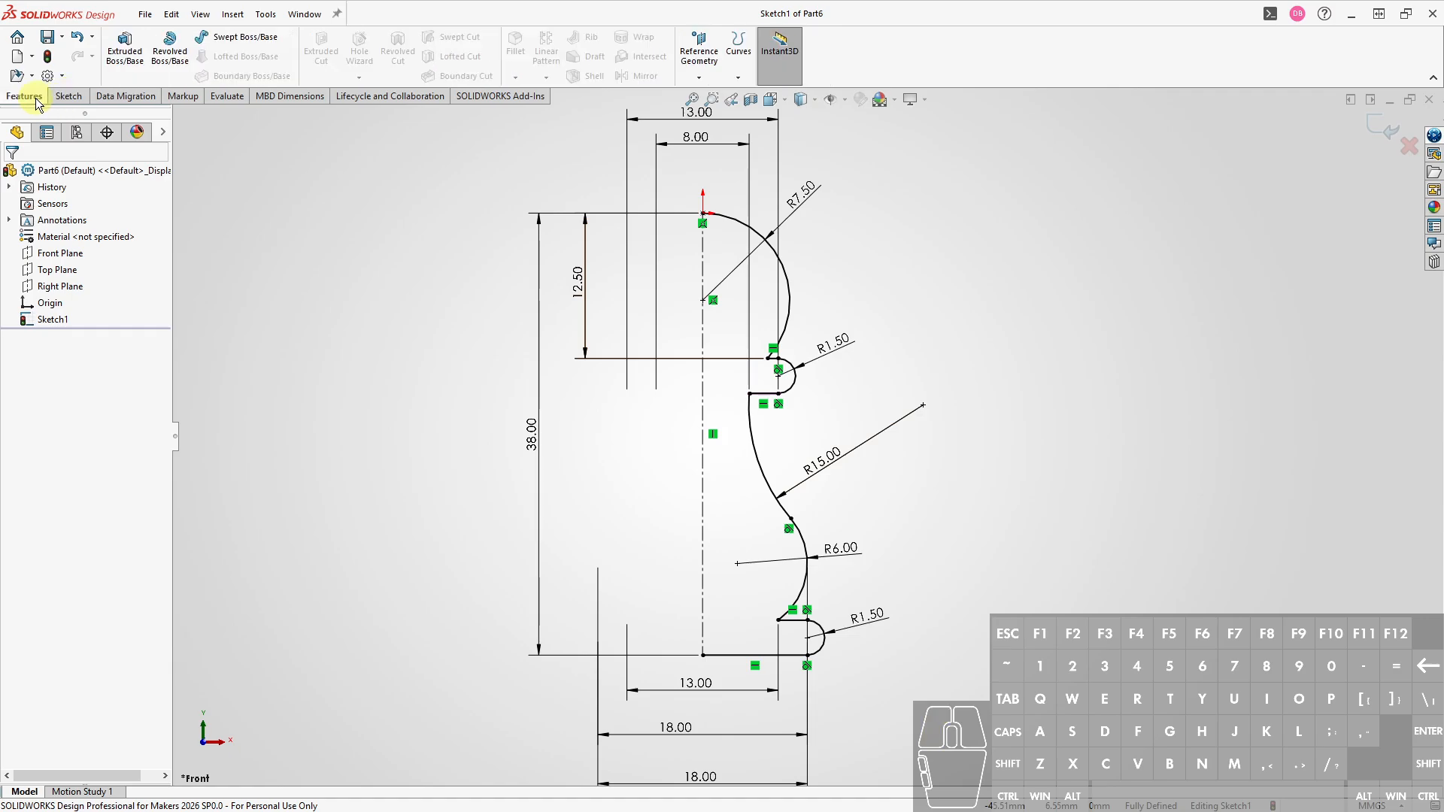
pyautogui.click(171, 56)
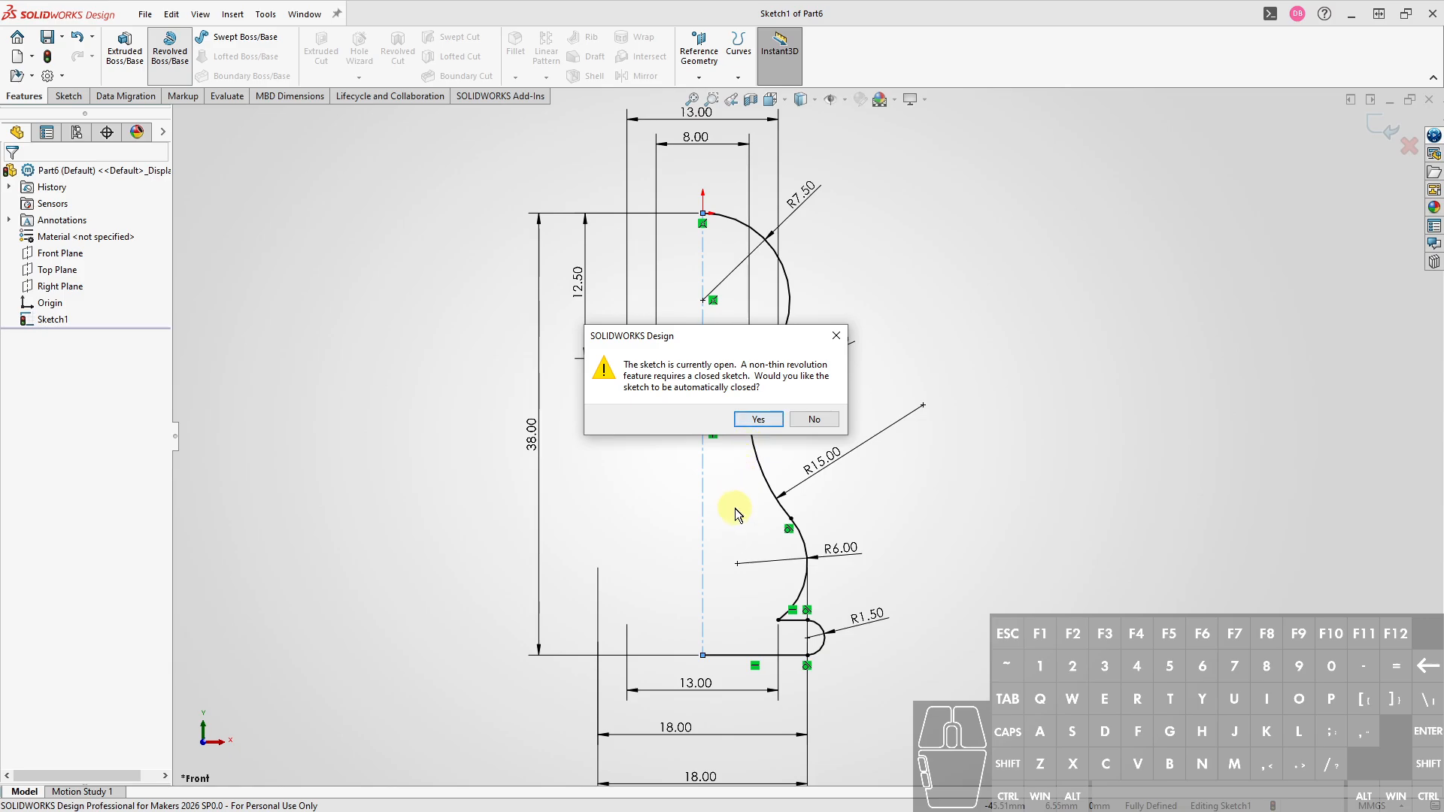
pyautogui.click(772, 419)
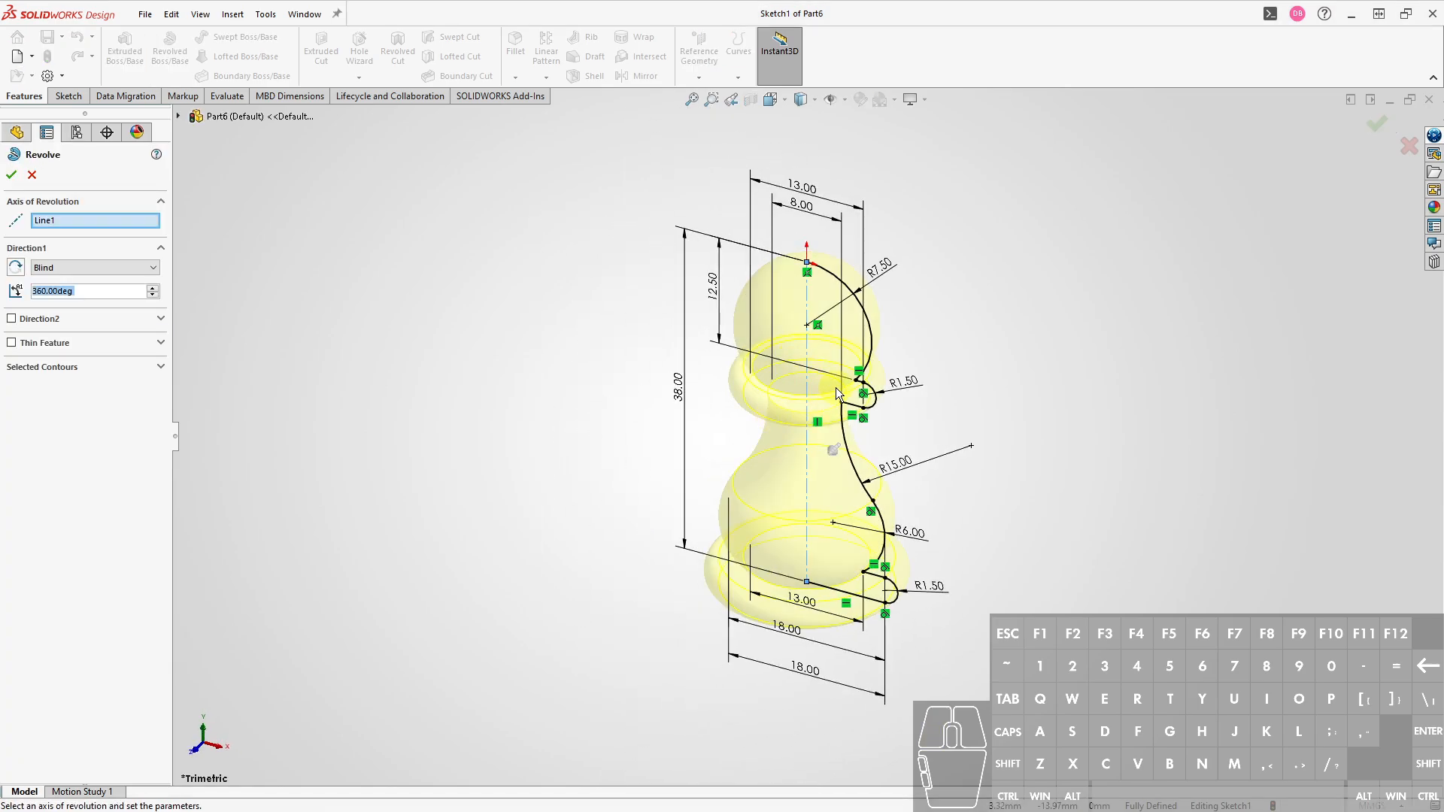
pyautogui.press('Return')
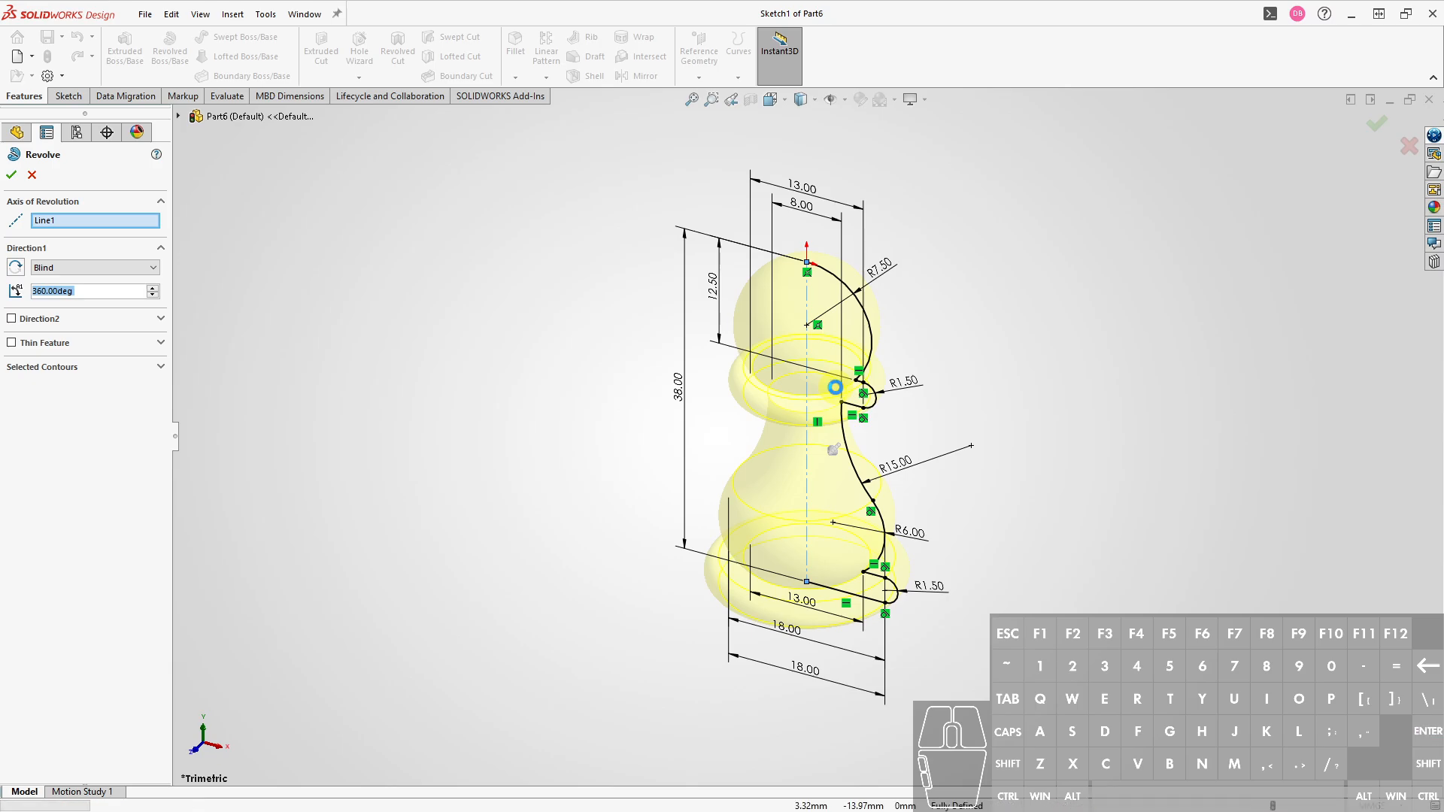
pyautogui.click(588, 399)
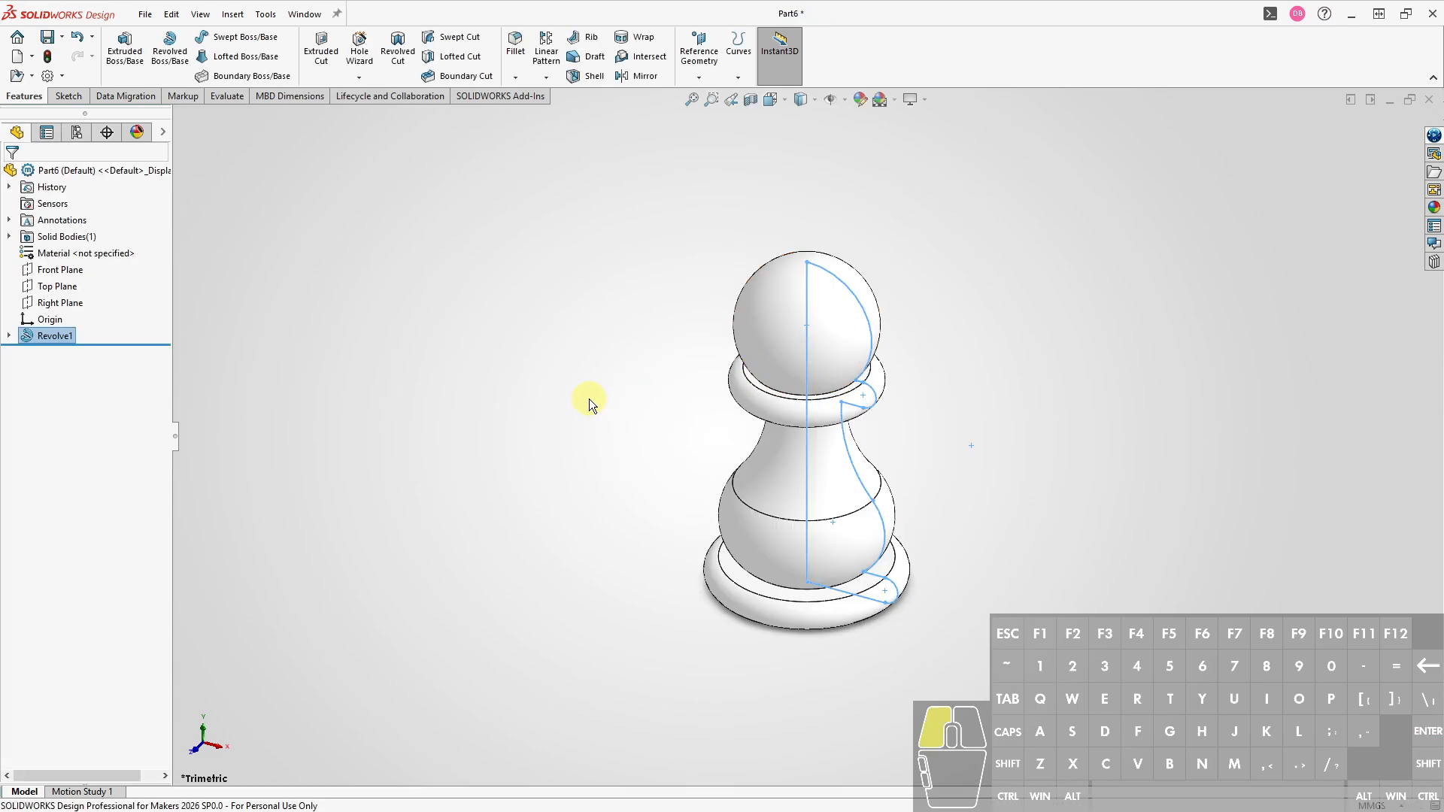
# - View the pawn isometrically, compare it with the PDF drawing and examine its volume in Mass Properties
pyautogui.hotkey('ctrl', '7')
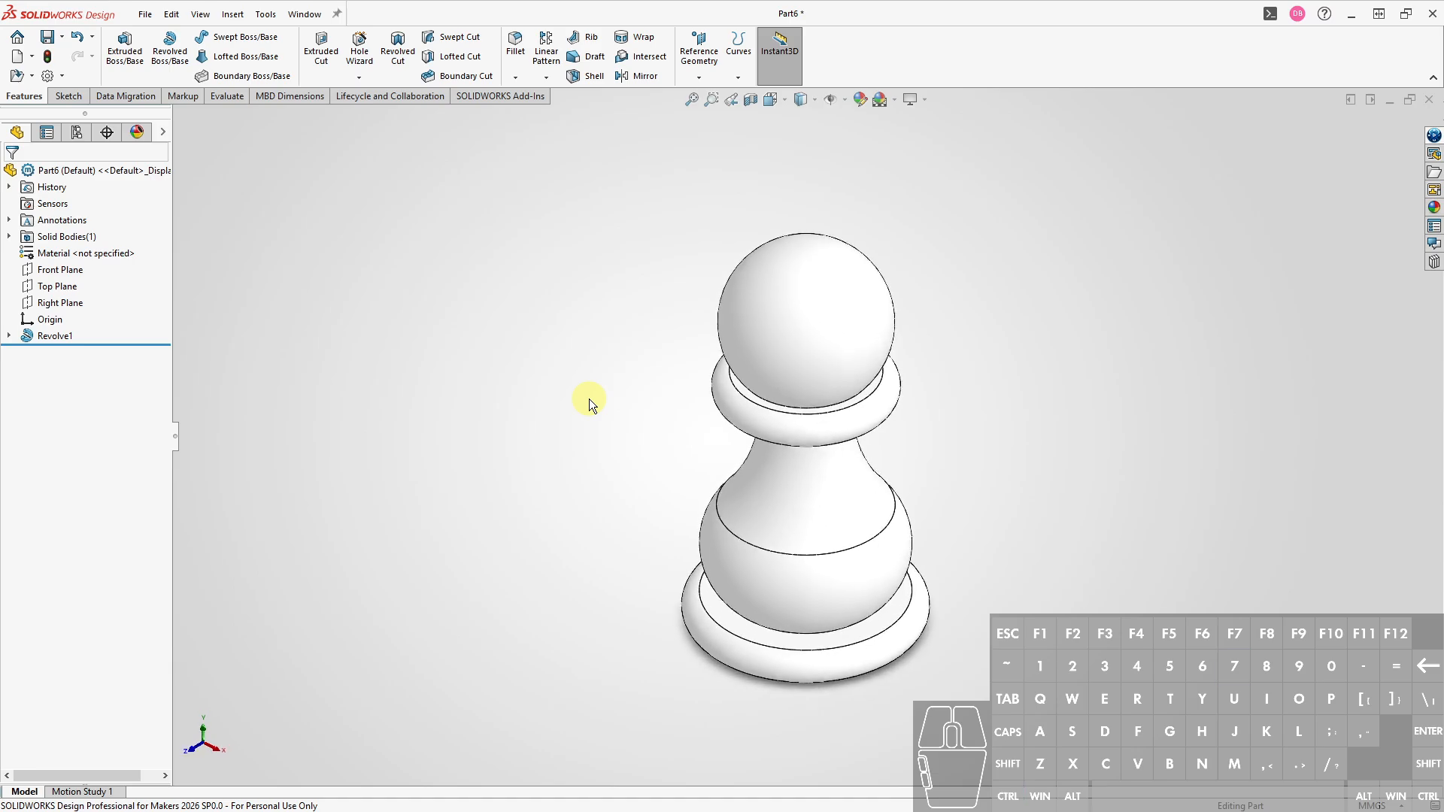
pyautogui.hotkey('ctrl', 'm')
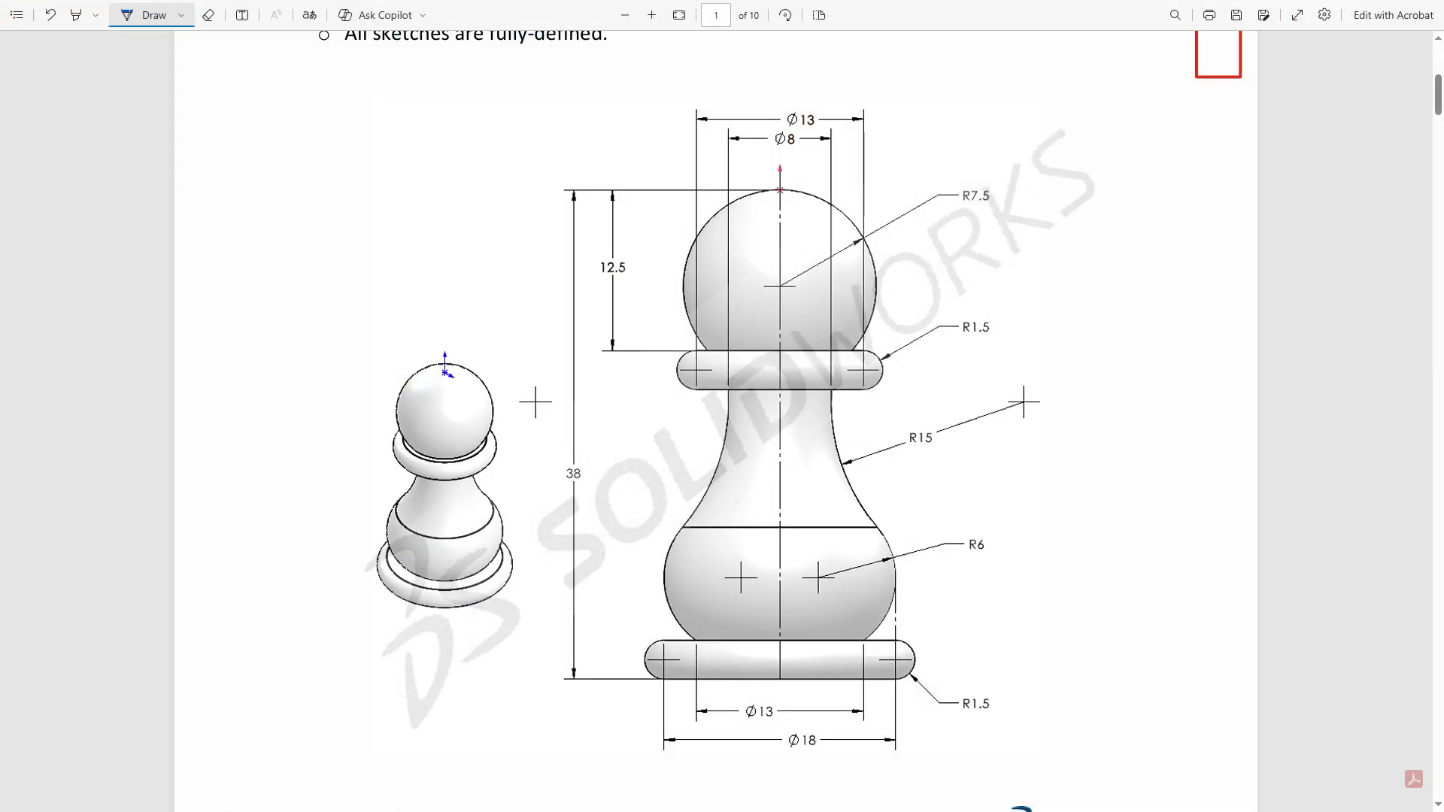
pyautogui.scroll(4, 1419, 73)
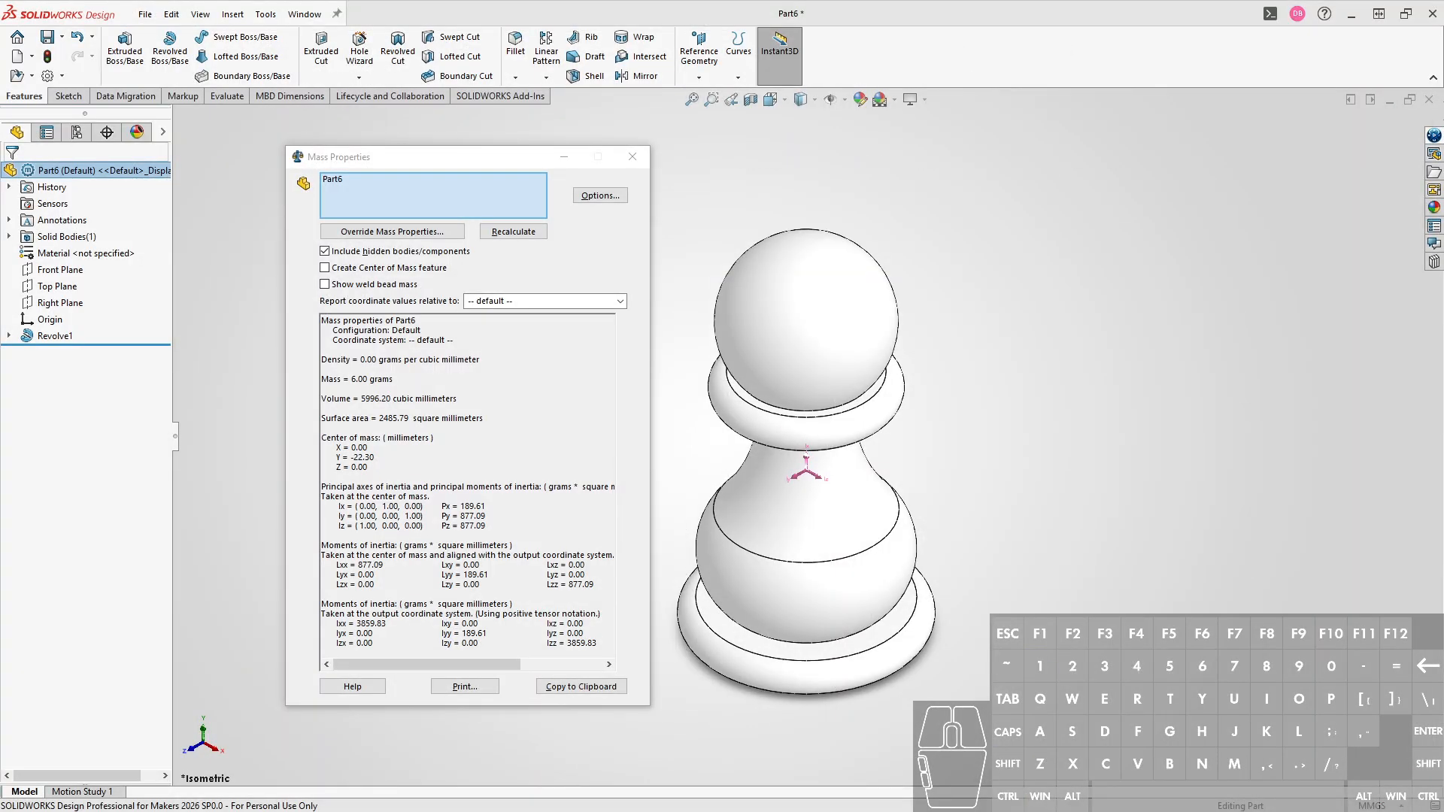
pyautogui.click(377, 398)
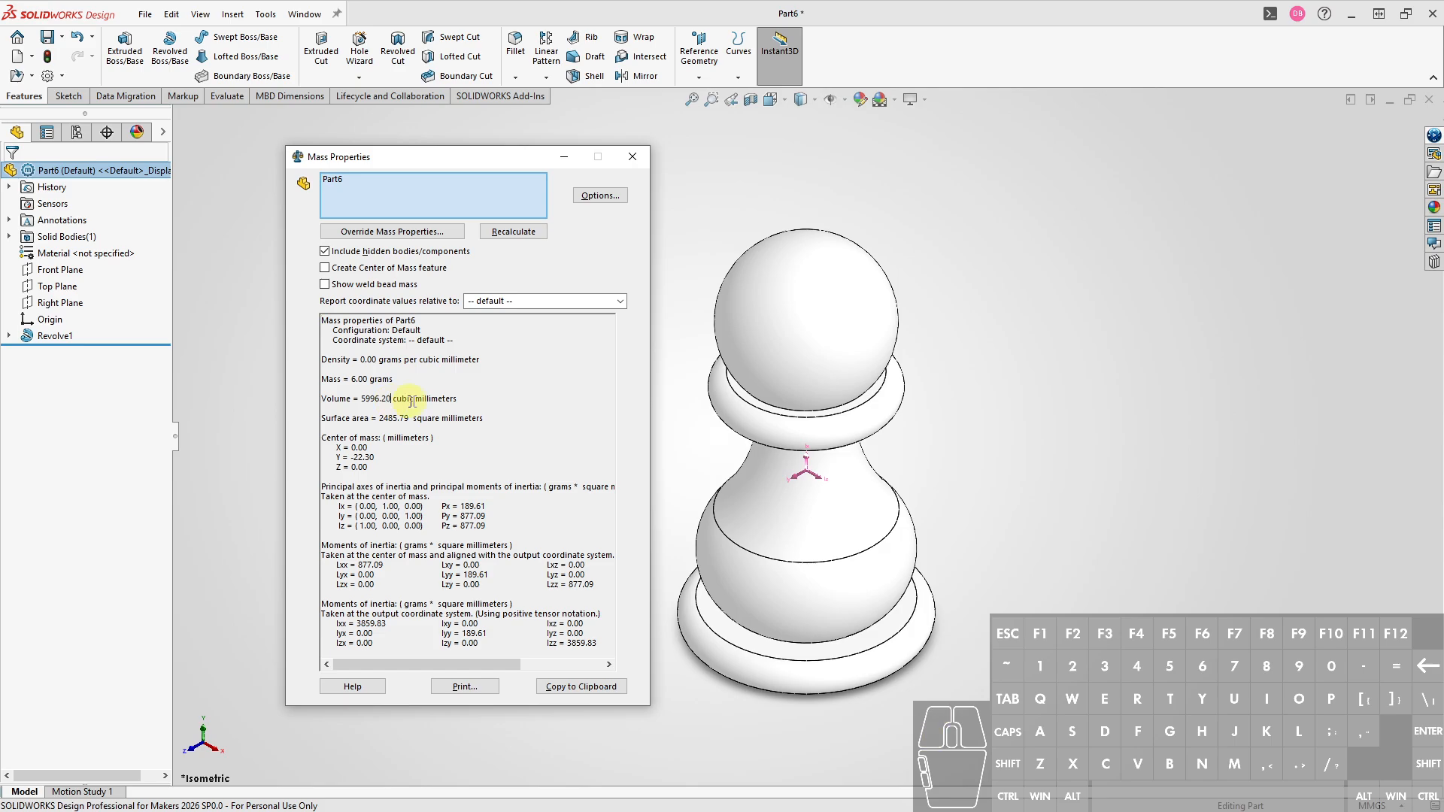
pyautogui.press('ctrl')
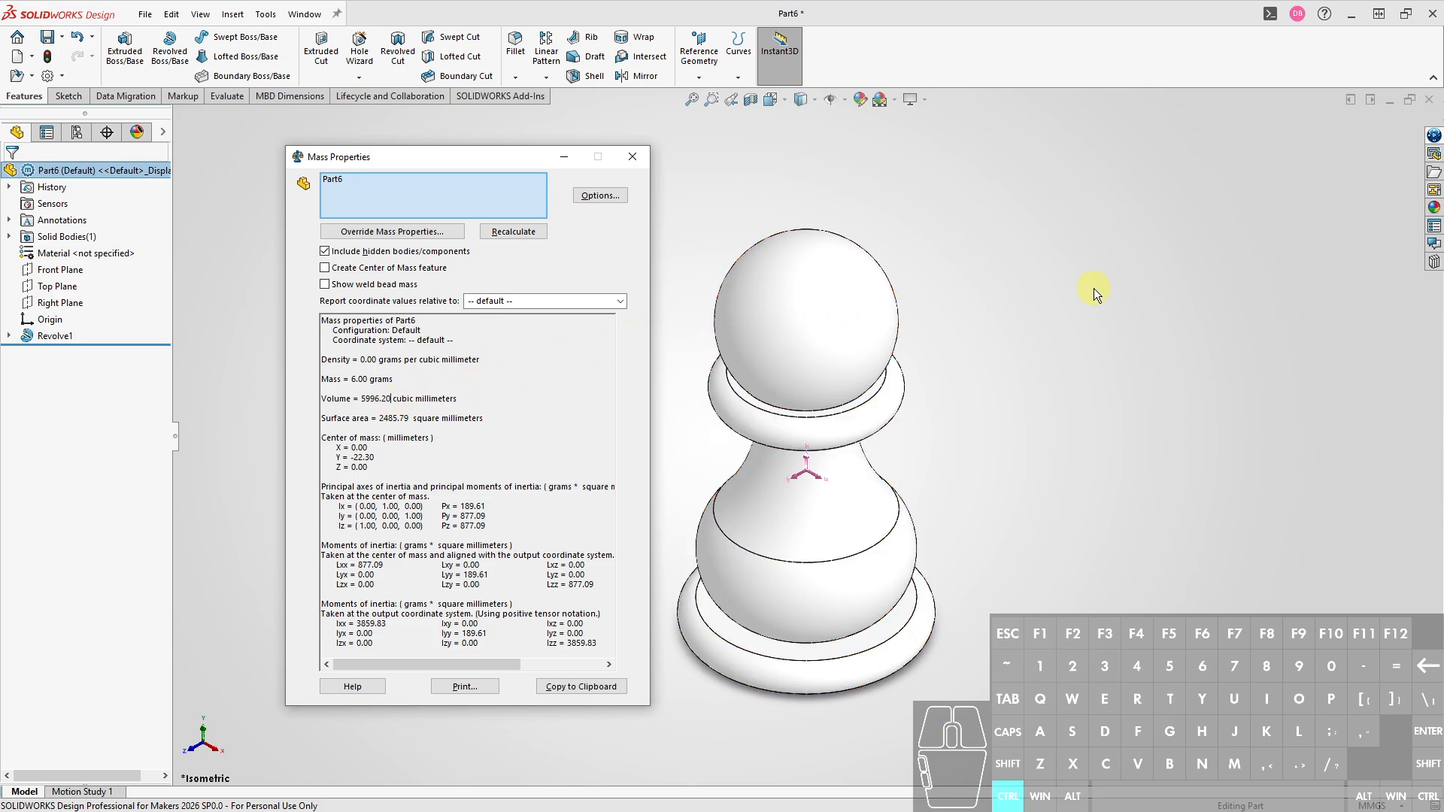